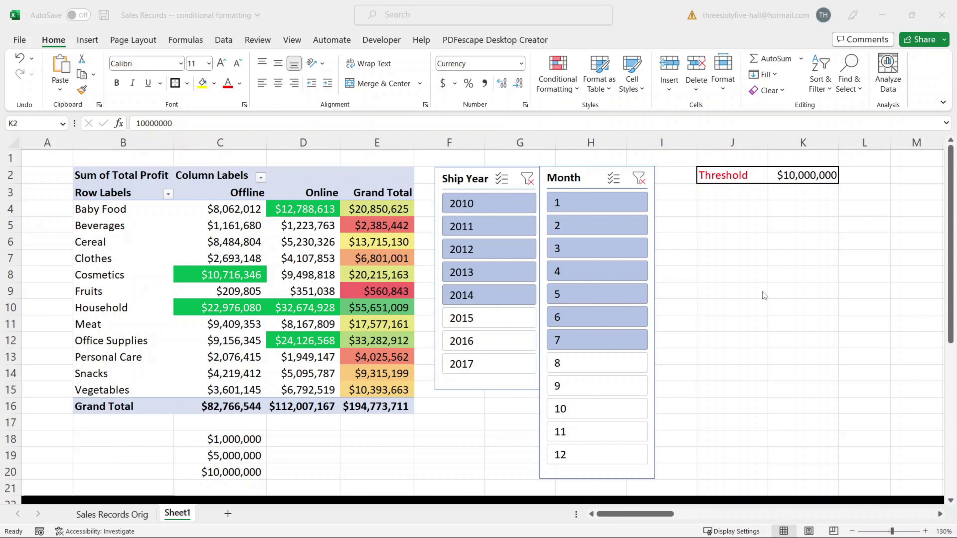
Step: Filter the pivot table to ship years 2010 through 2015 and months 1 through 6 using the slicers
click(467, 317)
click(466, 318)
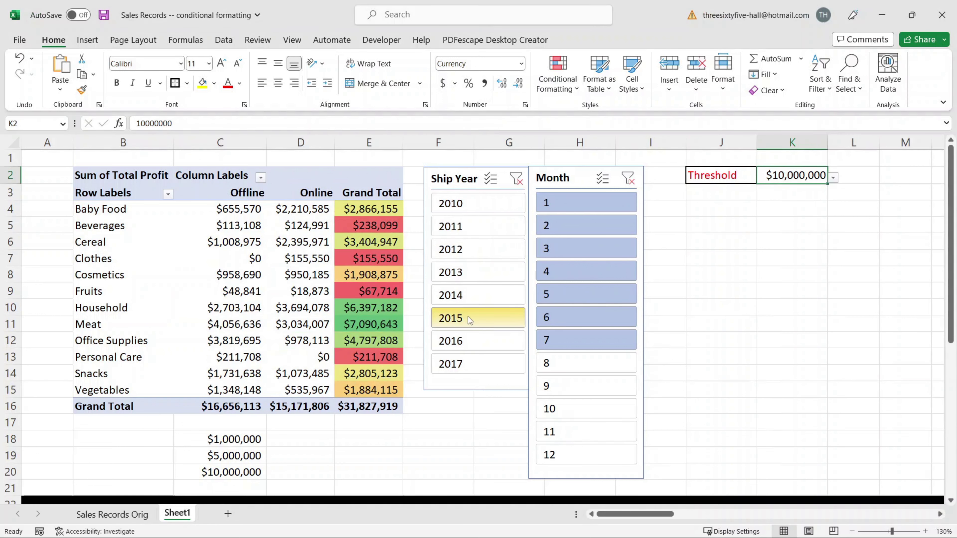
shift+click(456, 204)
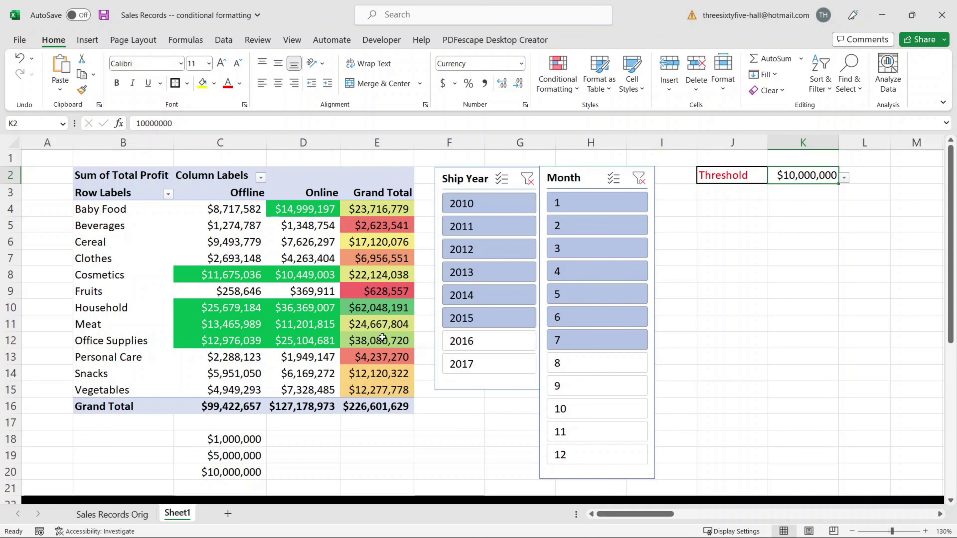
click(594, 324)
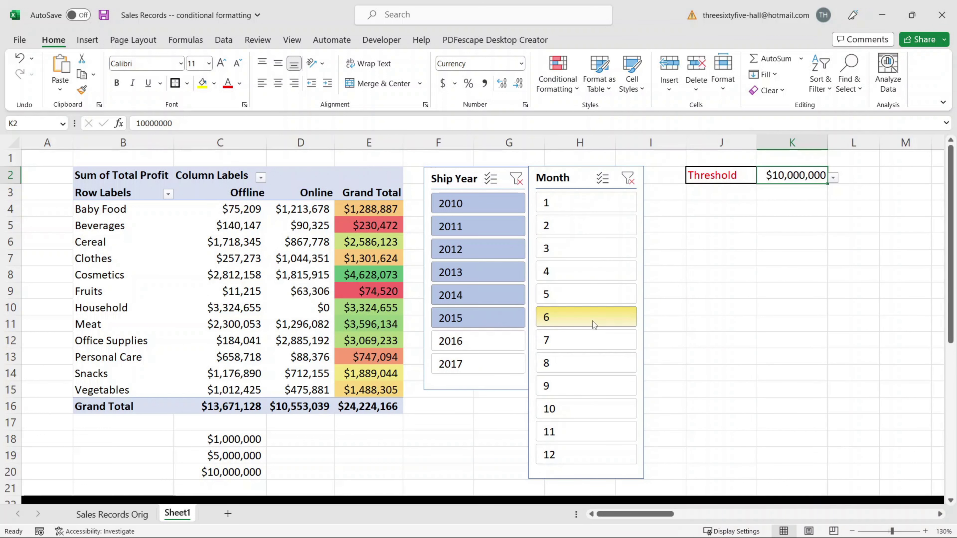
drag(584, 203, 594, 317)
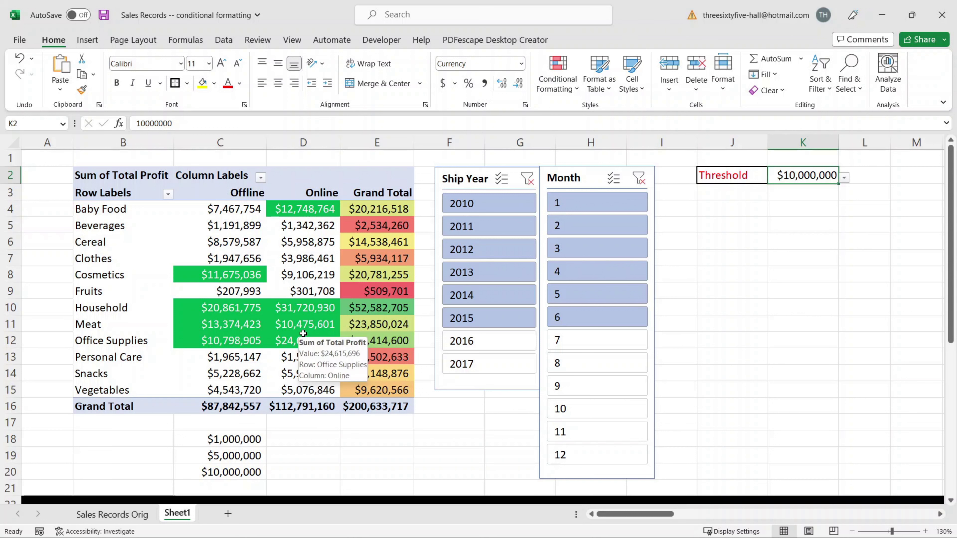
Step: Set the Threshold value in cell K2 to $5,000,000
click(843, 178)
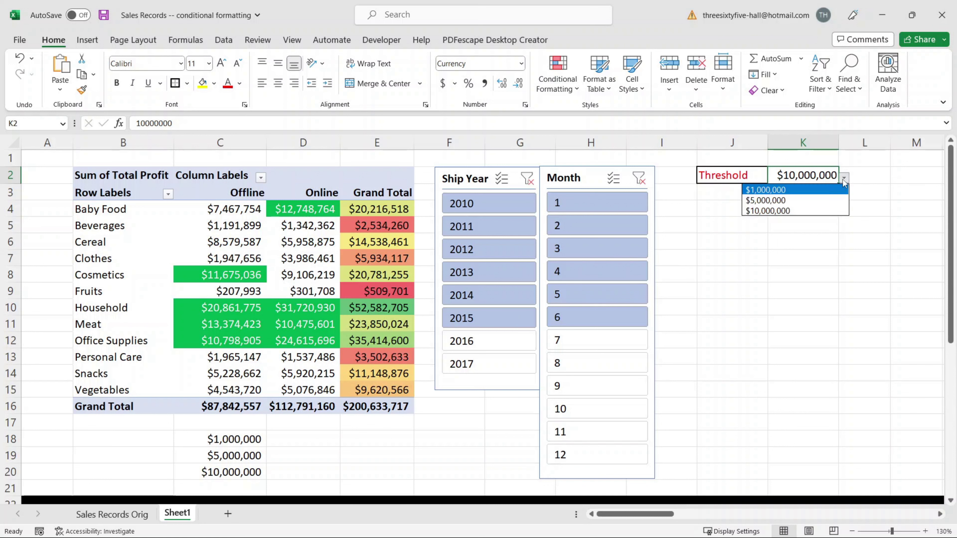
click(825, 201)
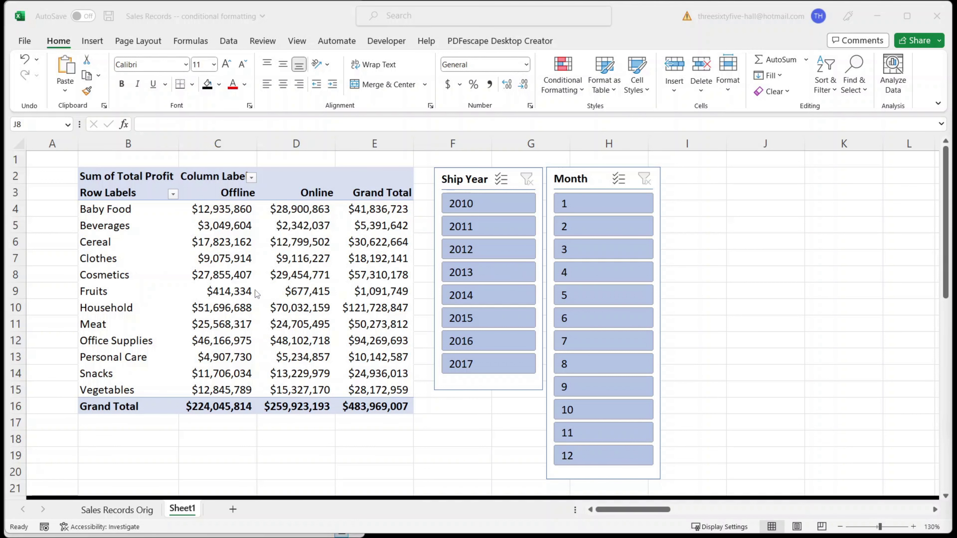
Step: Apply the Green-Yellow-Red color scale to the pivot table's Offline values in C4:C15, excluding the grand total
scroll(255, 291, down, 7)
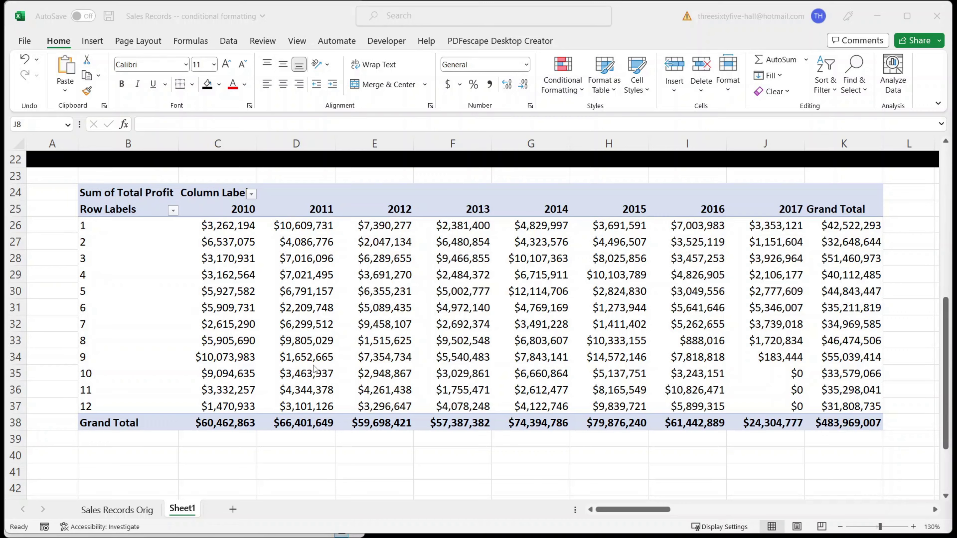
scroll(314, 369, up, 7)
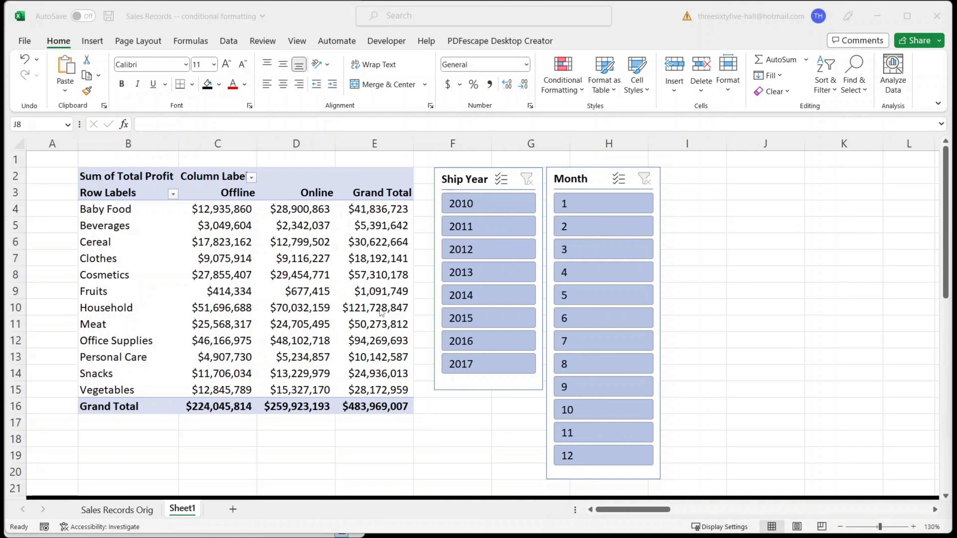
drag(222, 209, 240, 387)
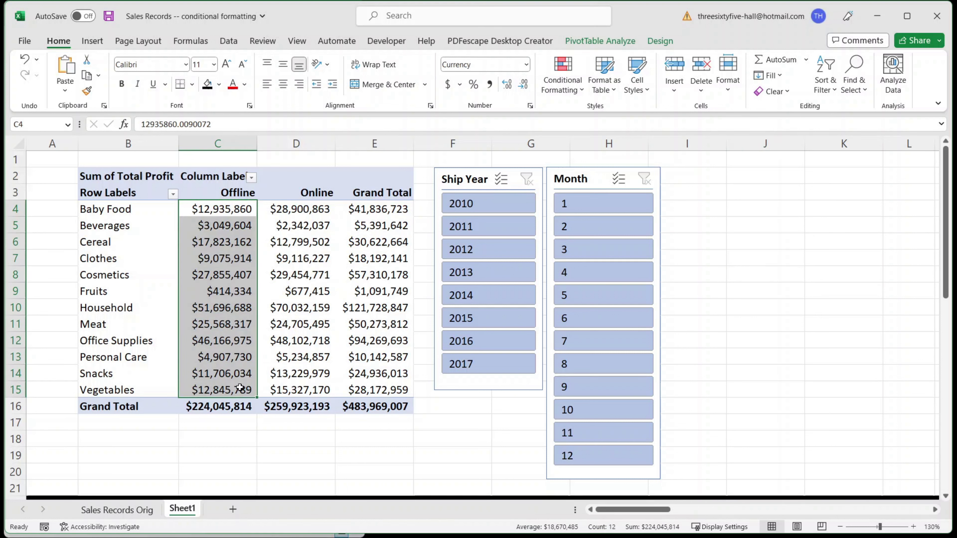
click(580, 90)
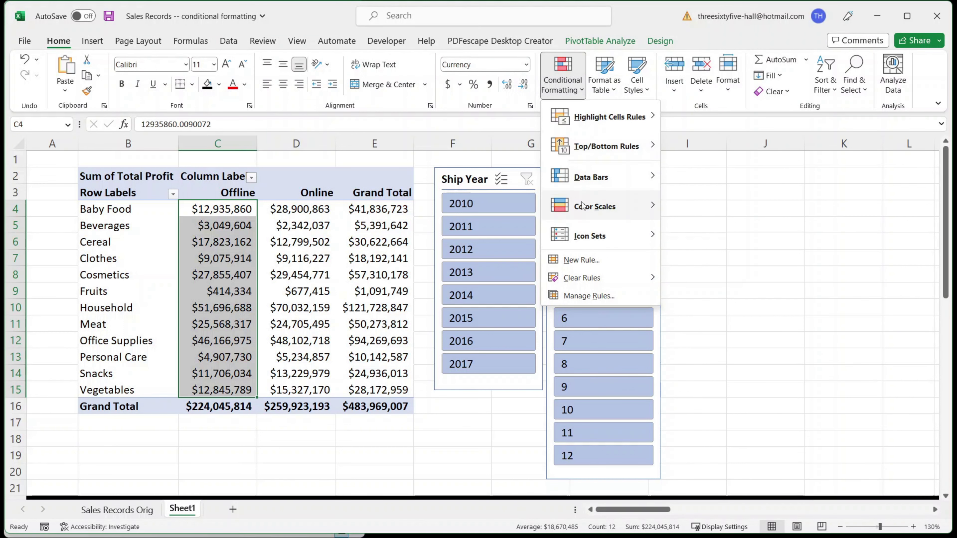
mouse_move(582, 204)
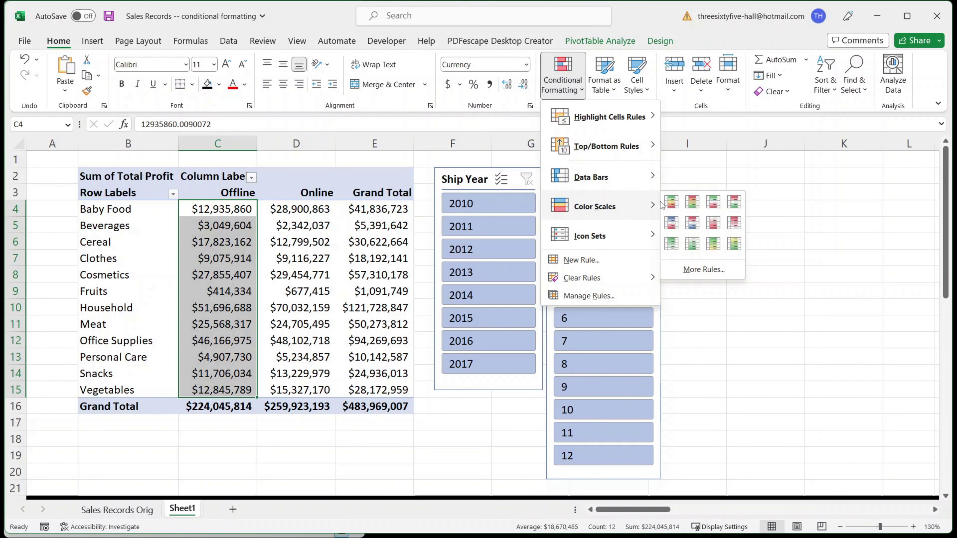
click(671, 204)
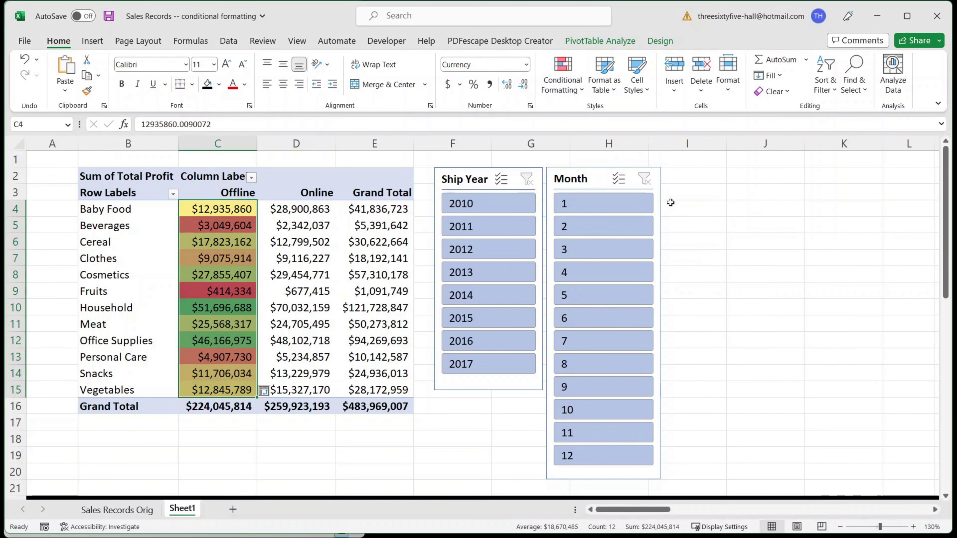
click(375, 258)
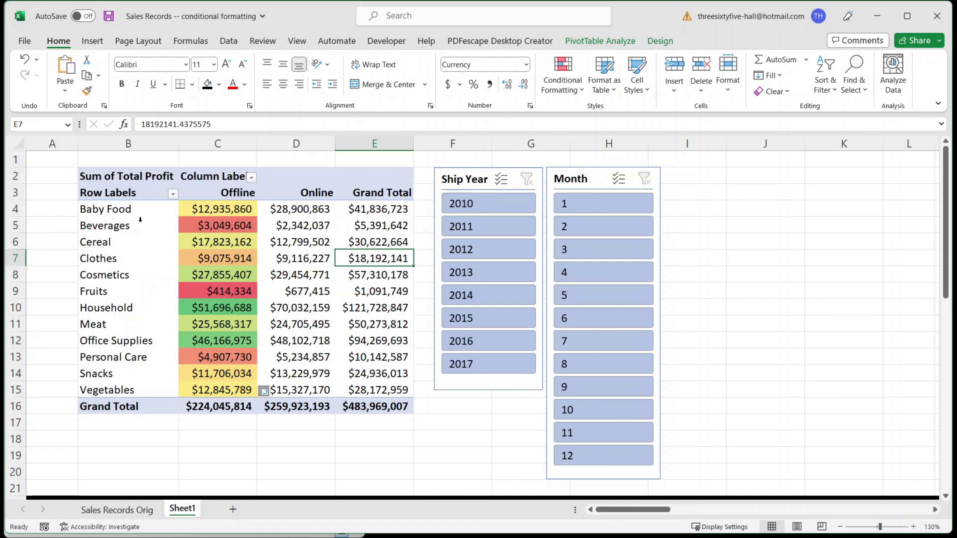
Step: Apply the Green-Yellow-Red color scale to the pivot table's Online values in D4:D15 as a separate rule
drag(298, 209, 323, 389)
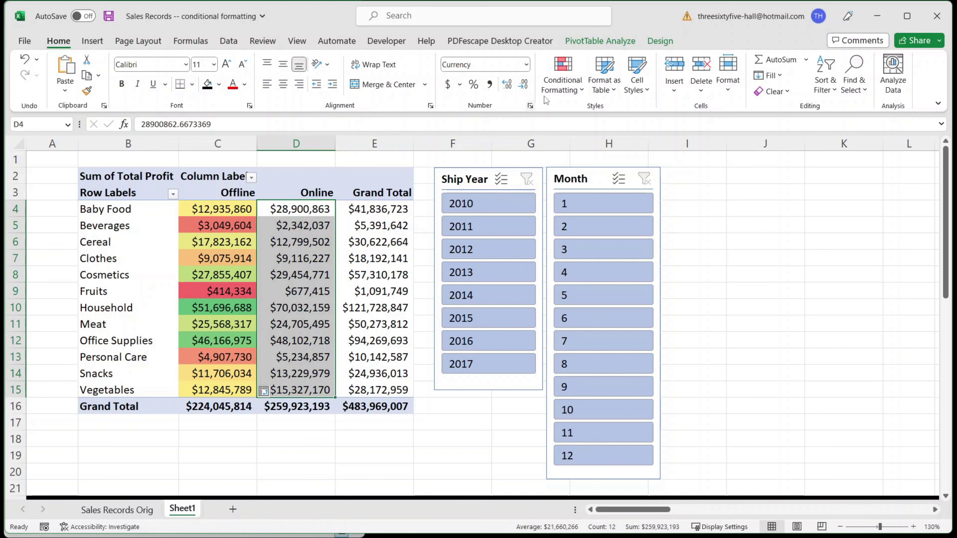
click(570, 83)
mouse_move(601, 211)
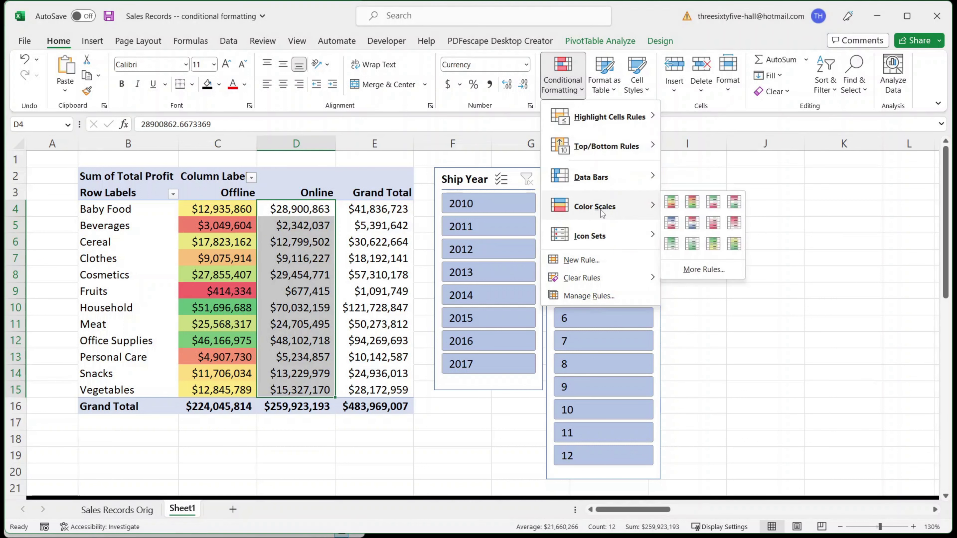
click(671, 202)
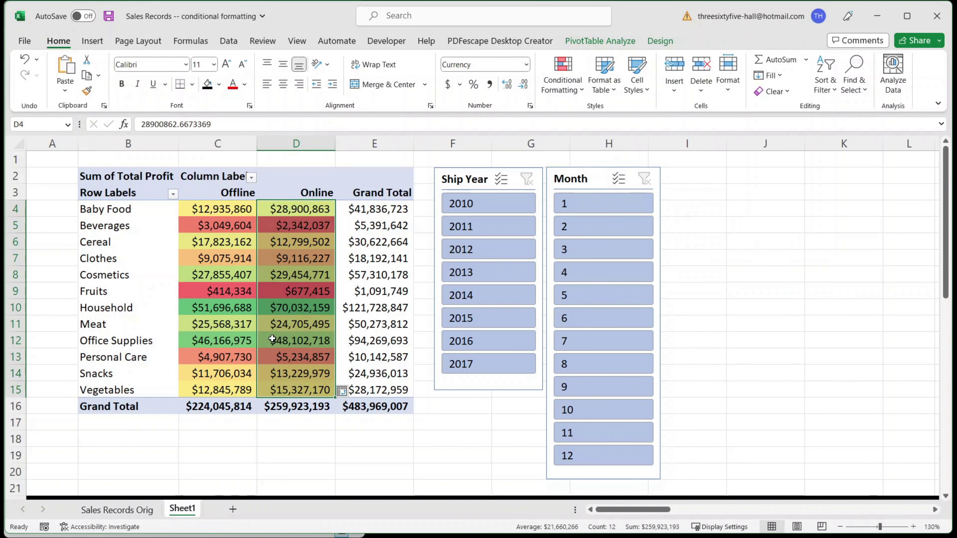
click(403, 159)
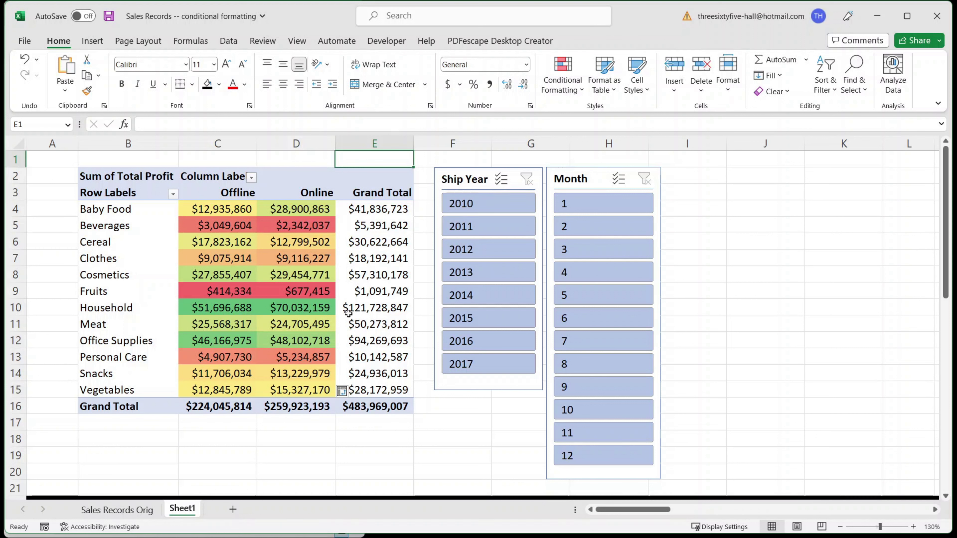
mouse_move(344, 309)
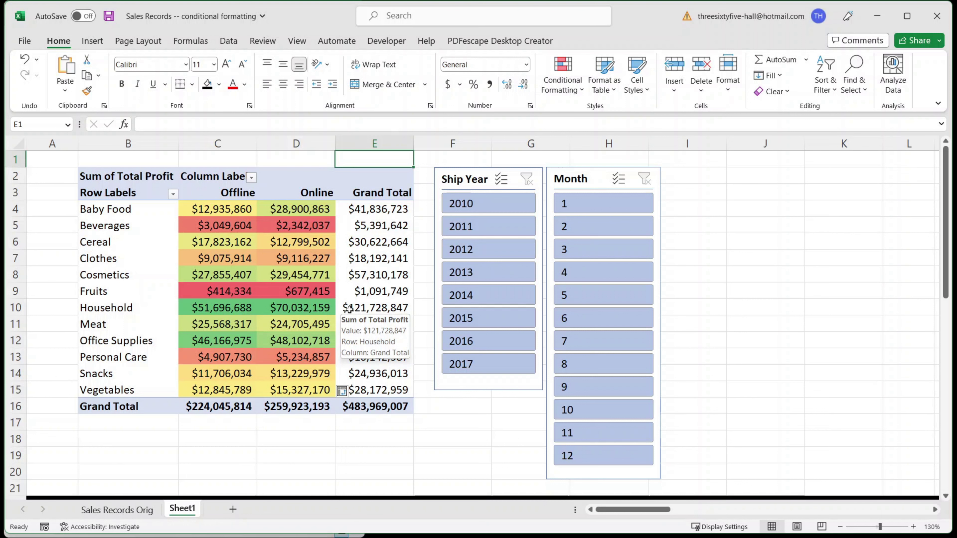
Step: Filter the pivot table to ship years 2011 through 2014 and months 1 through 6 using the slicers
click(482, 228)
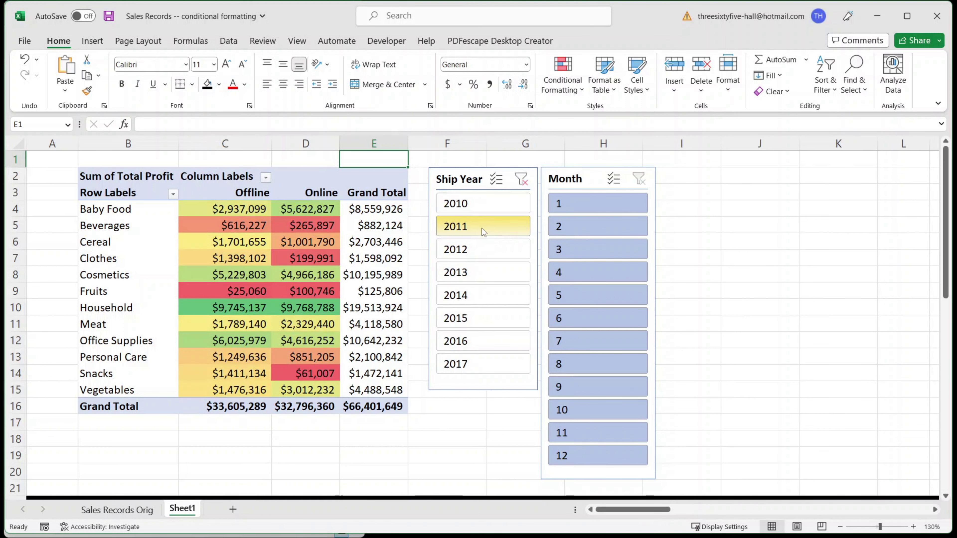
shift+click(477, 296)
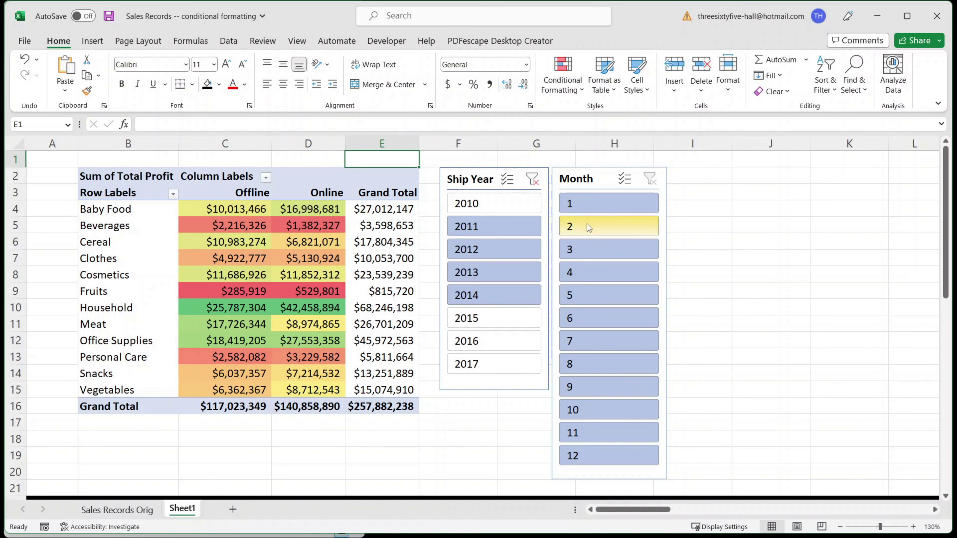
click(597, 206)
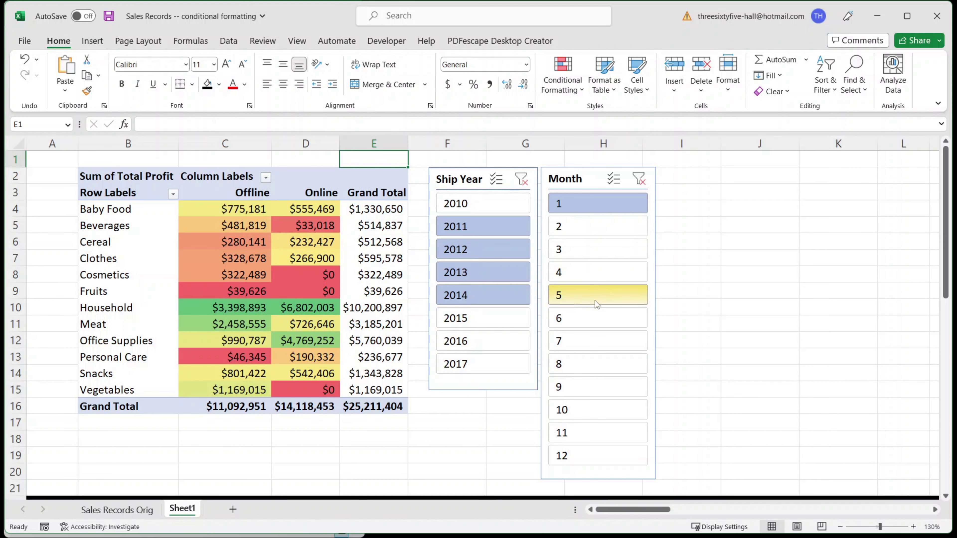
shift+click(593, 315)
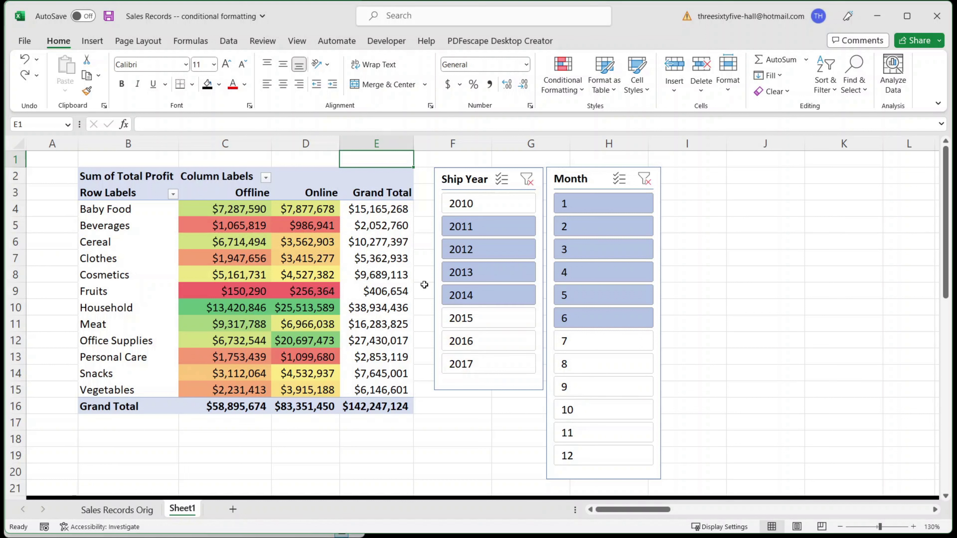
Step: Apply the Green-White color scale to the pivot table's Grand Total column values in E4:E15
click(384, 210)
drag(384, 210, 381, 390)
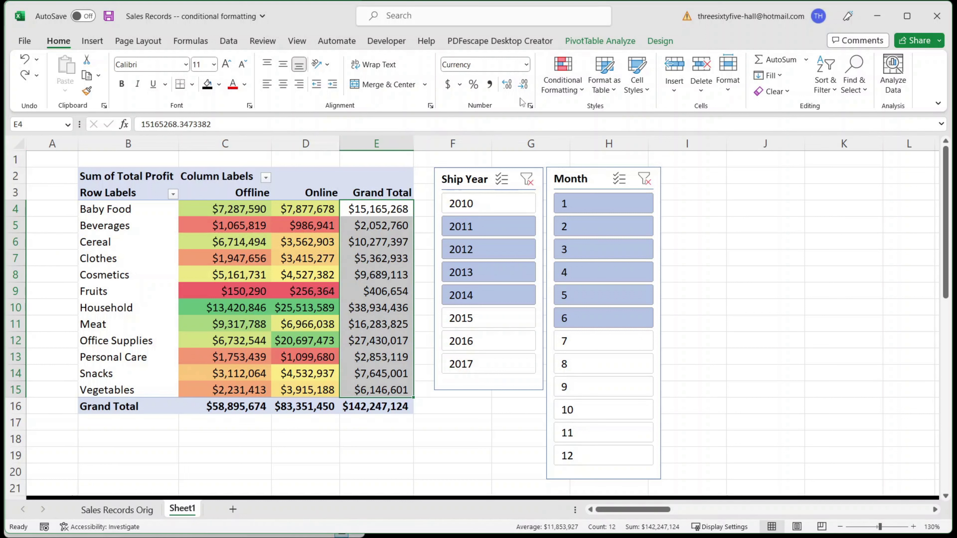
click(572, 98)
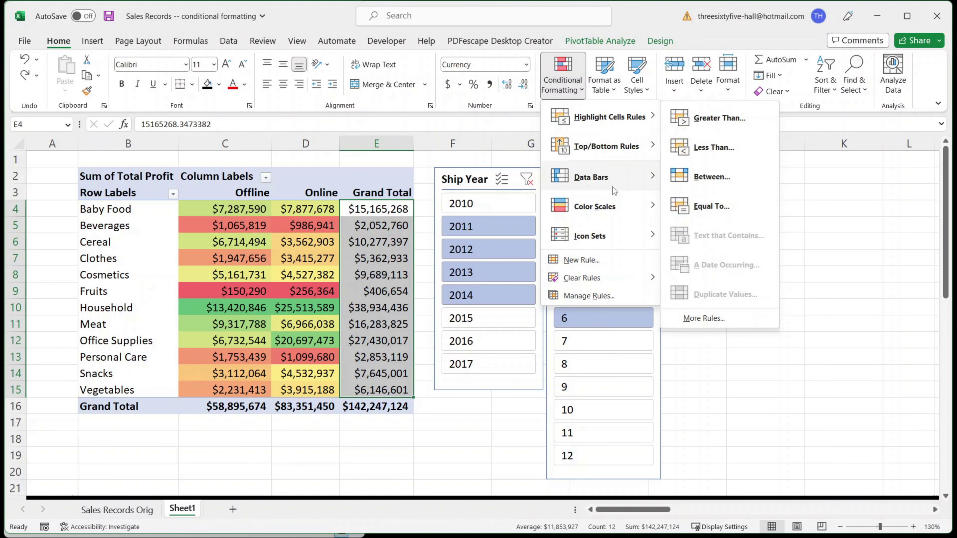
mouse_move(602, 208)
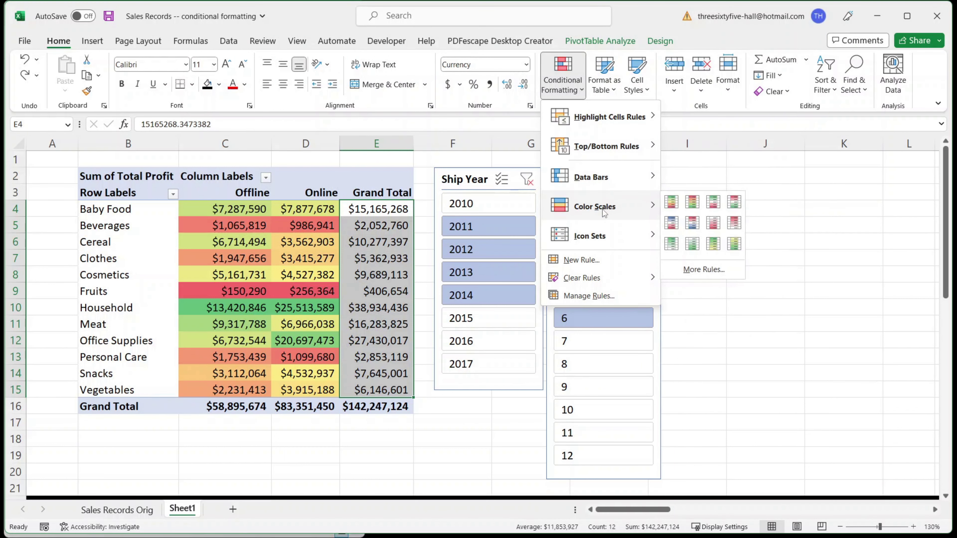
click(673, 244)
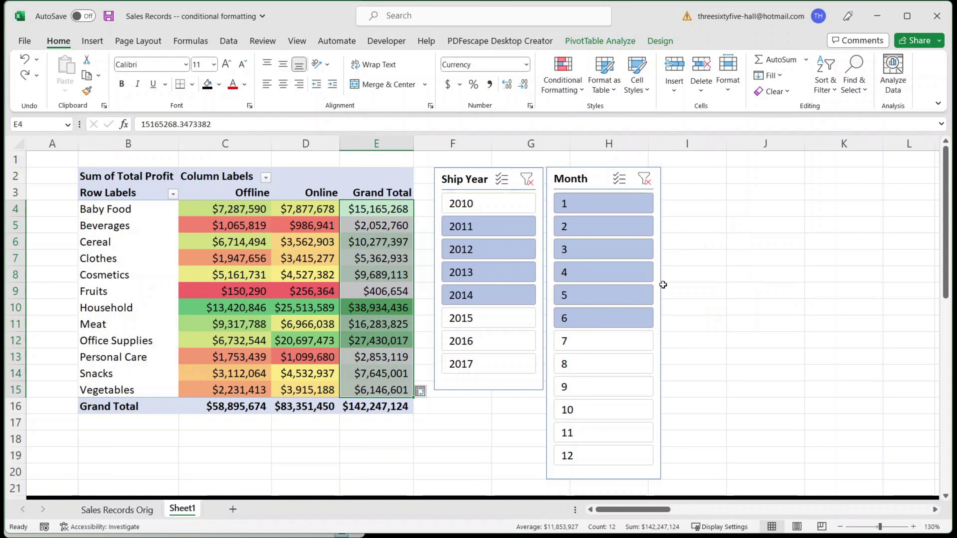
click(448, 467)
mouse_move(403, 268)
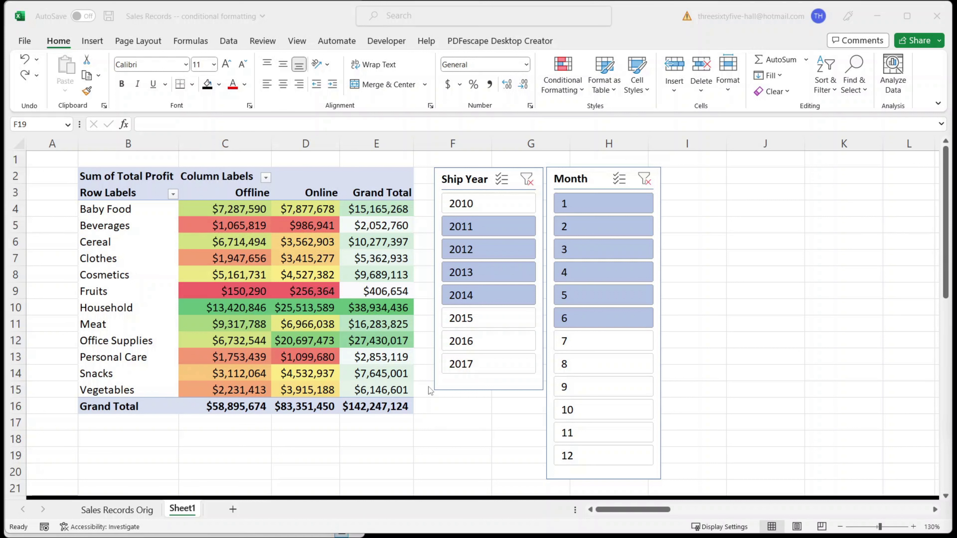
Step: Manage the conditional formatting rules for This Worksheet and delete all three Graded Color Scale rules, on columns E, D and C
click(562, 85)
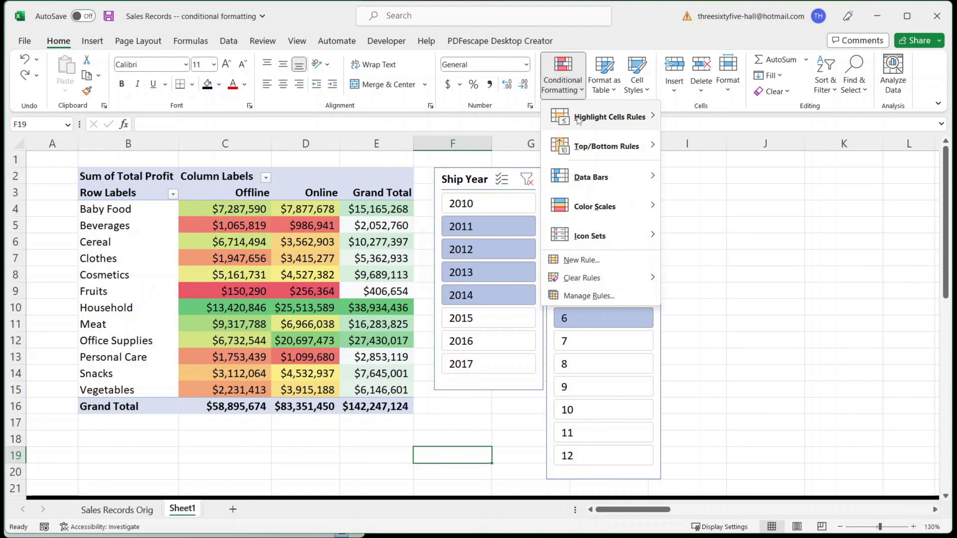
click(586, 296)
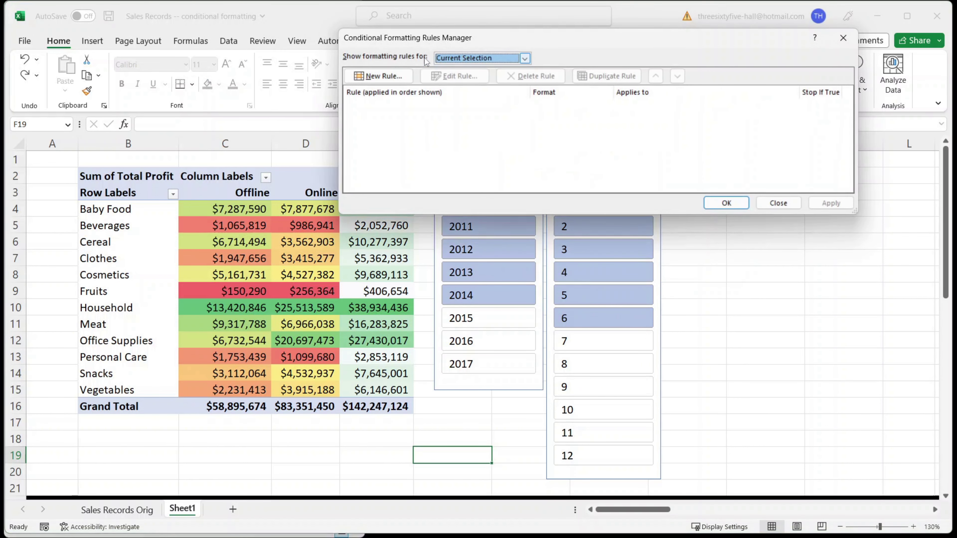
click(504, 59)
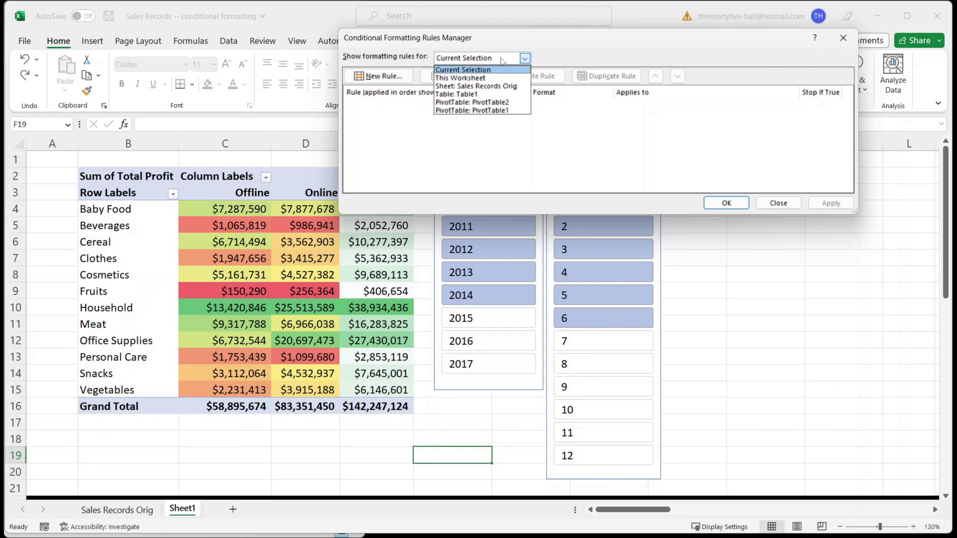
click(462, 78)
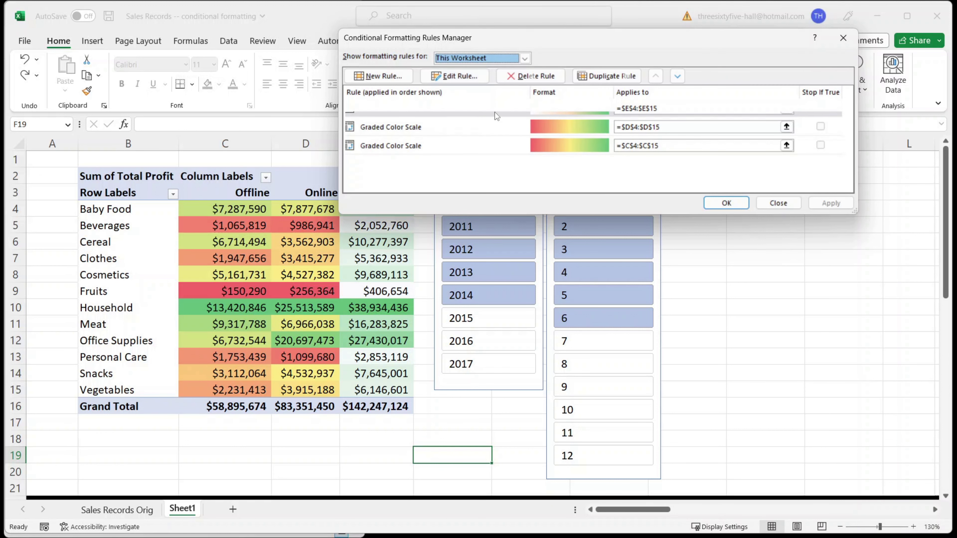
click(512, 108)
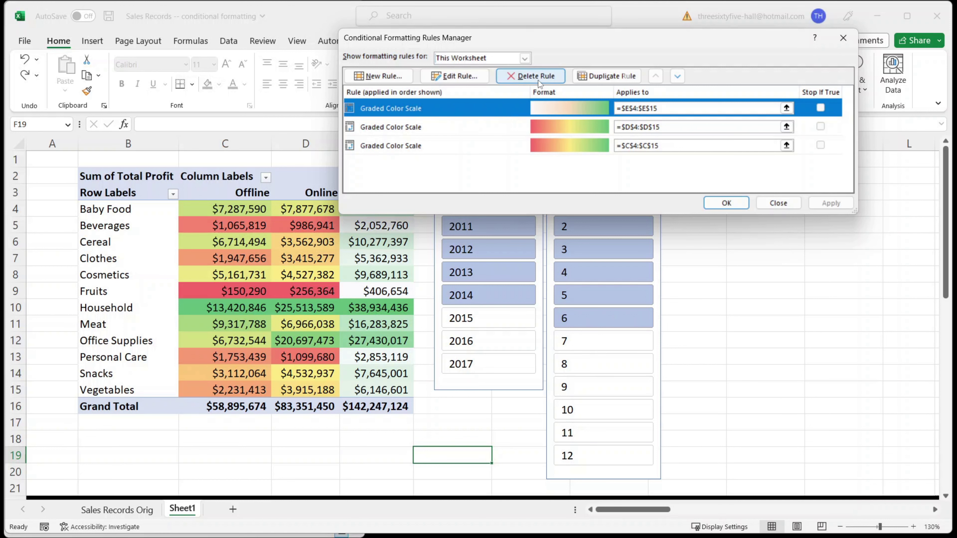
click(530, 77)
click(530, 77)
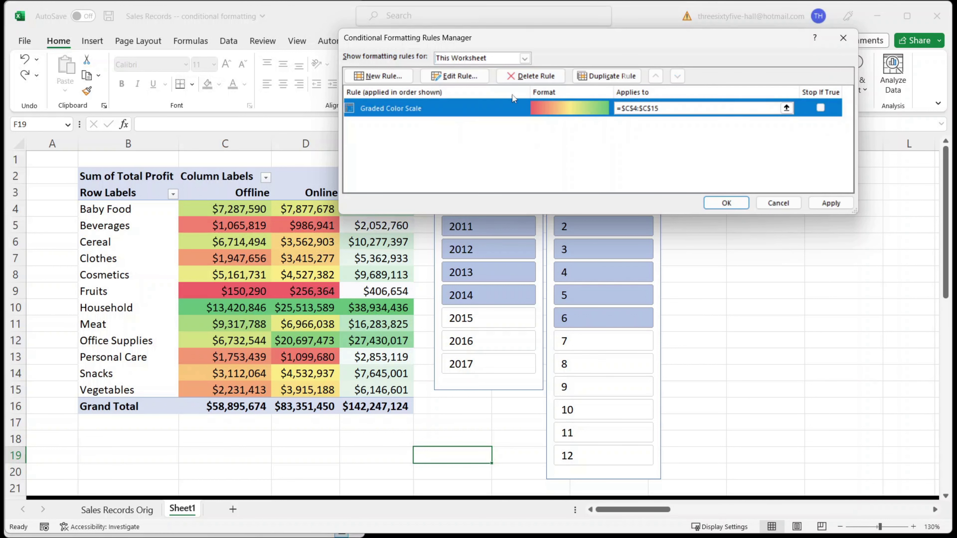
click(530, 77)
click(725, 203)
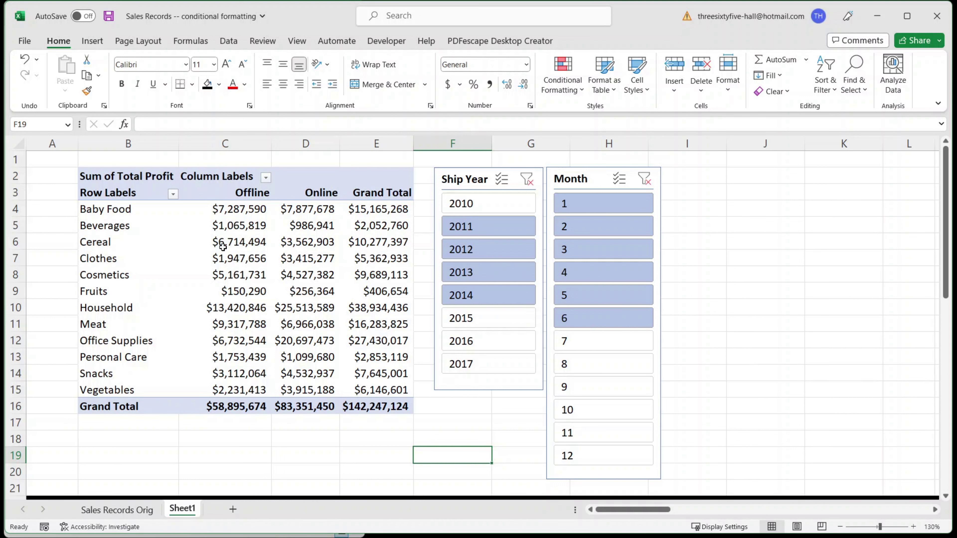
mouse_move(228, 228)
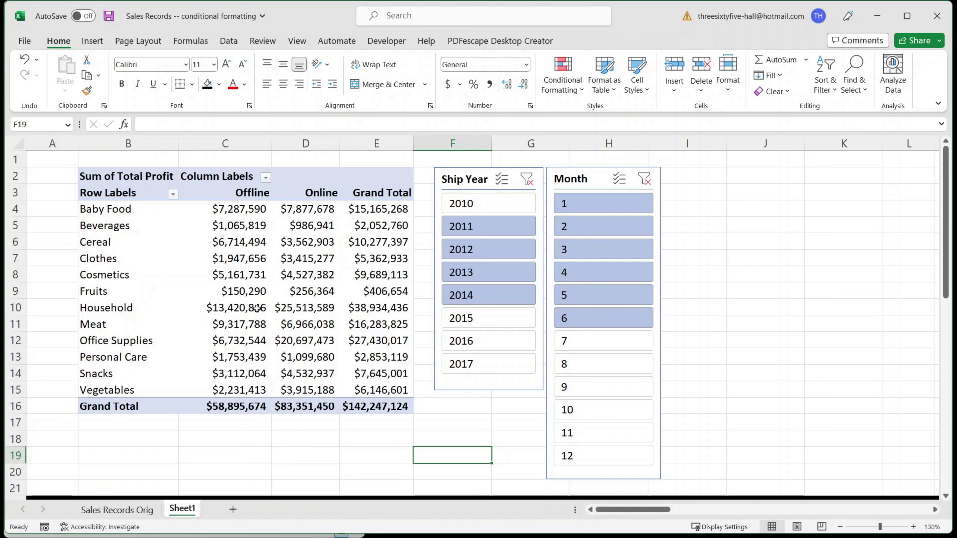
Step: Highlight the above-average Offline values in C4:C15 with Green Fill with Dark Green Text
mouse_move(233, 281)
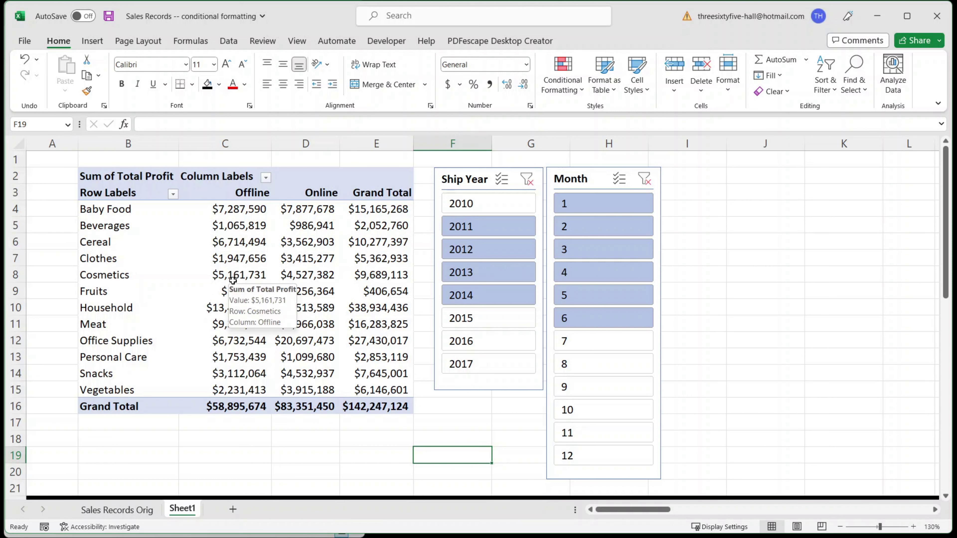
drag(241, 211, 248, 389)
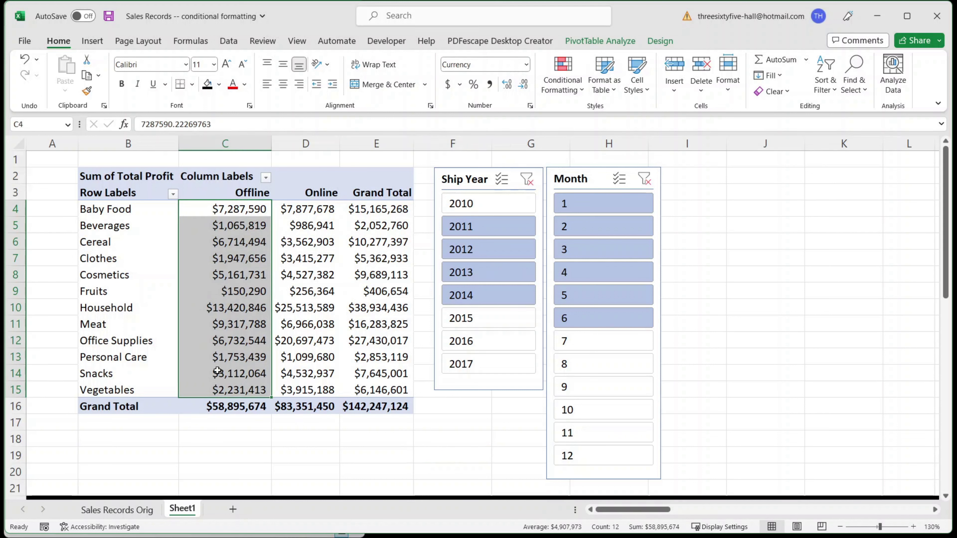
click(563, 81)
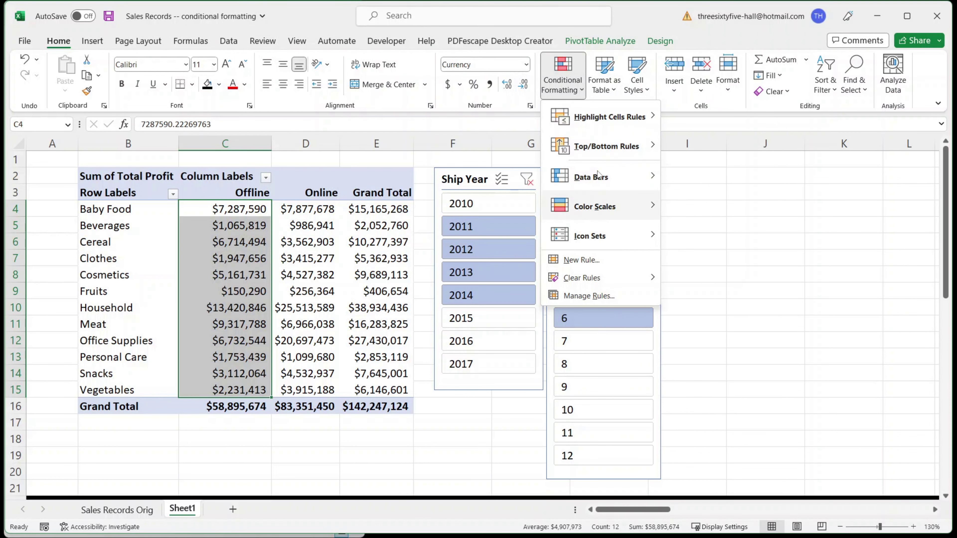
mouse_move(597, 152)
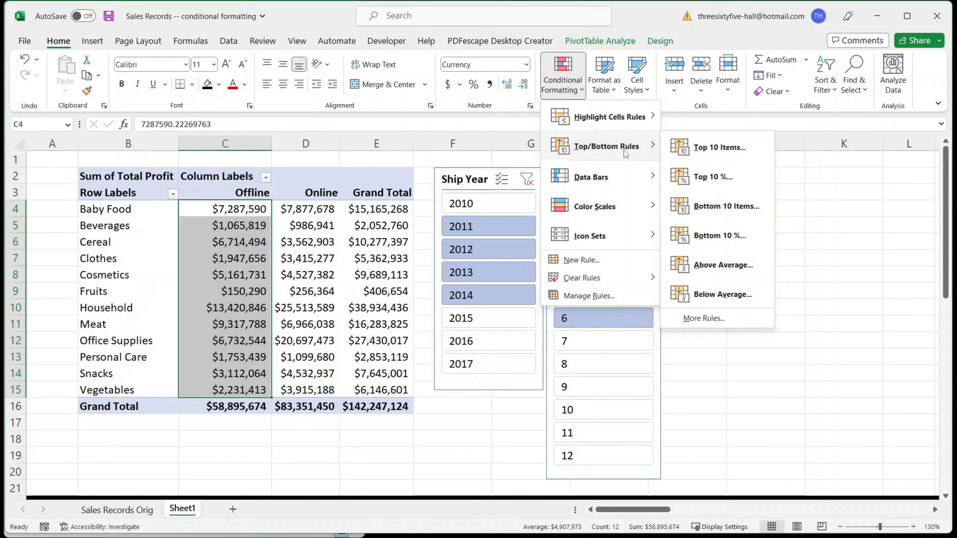
click(740, 269)
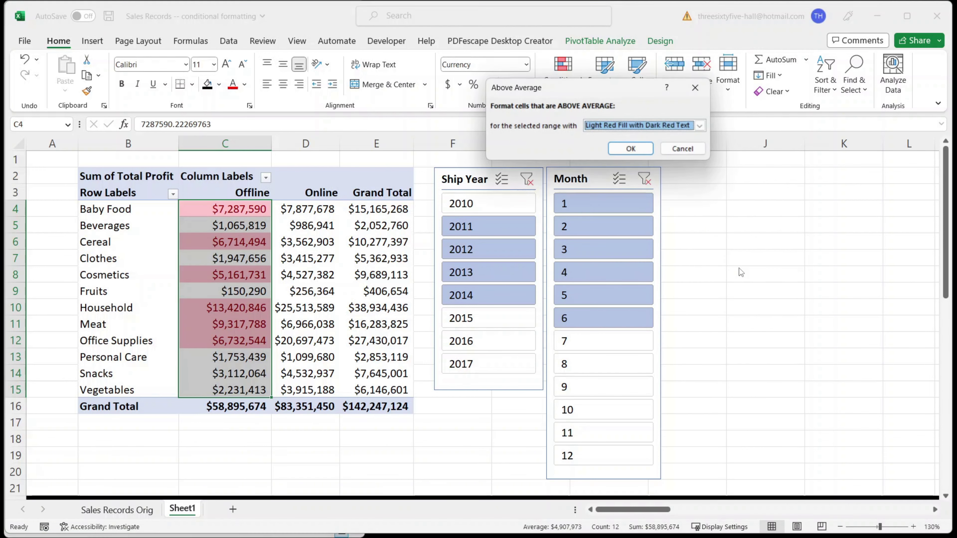
click(700, 126)
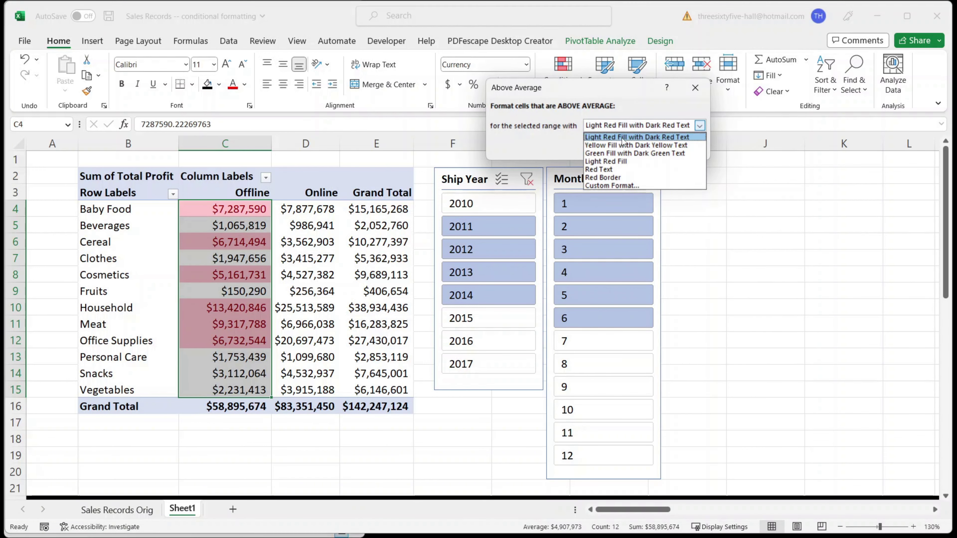
click(617, 154)
click(642, 153)
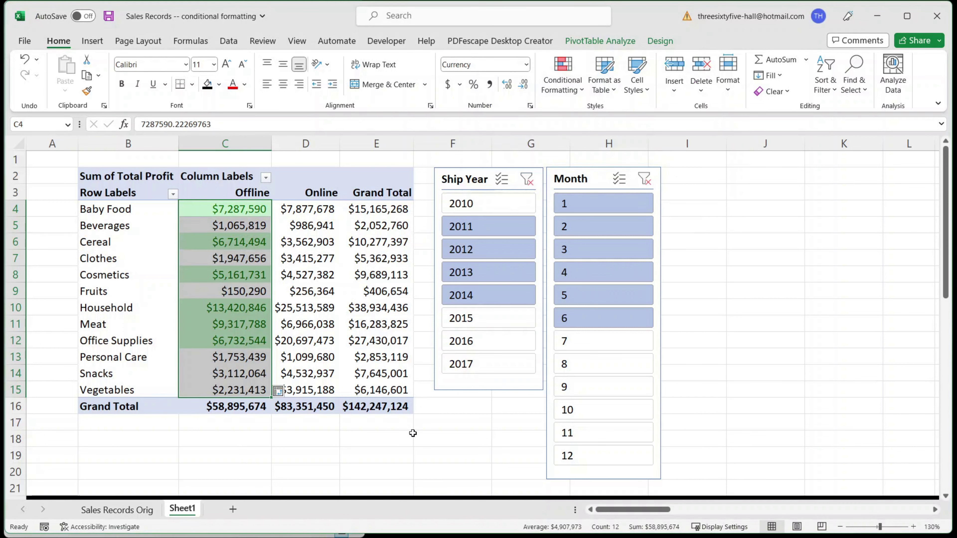
click(413, 434)
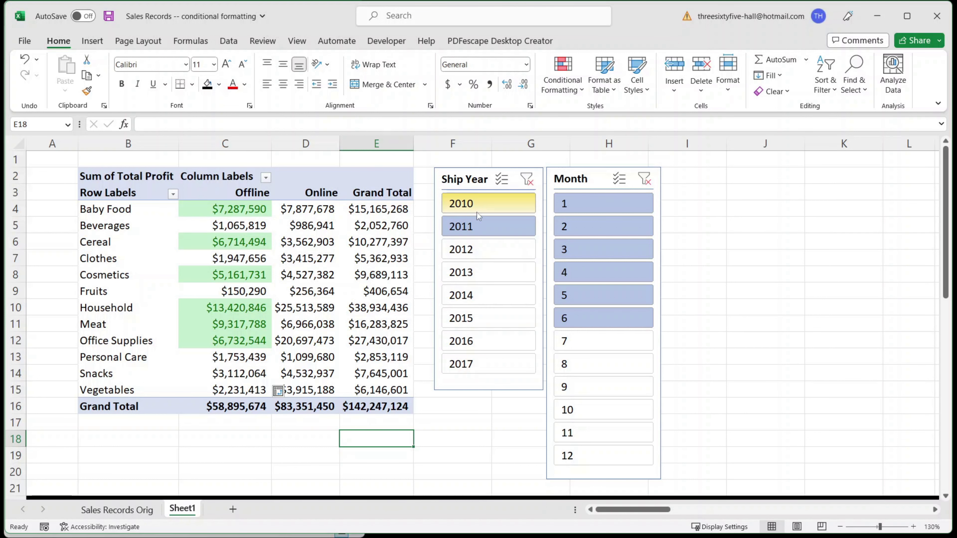
Step: Filter the pivot table to ship year 2012, then widen the selection to ship years 2010 through 2016
click(474, 250)
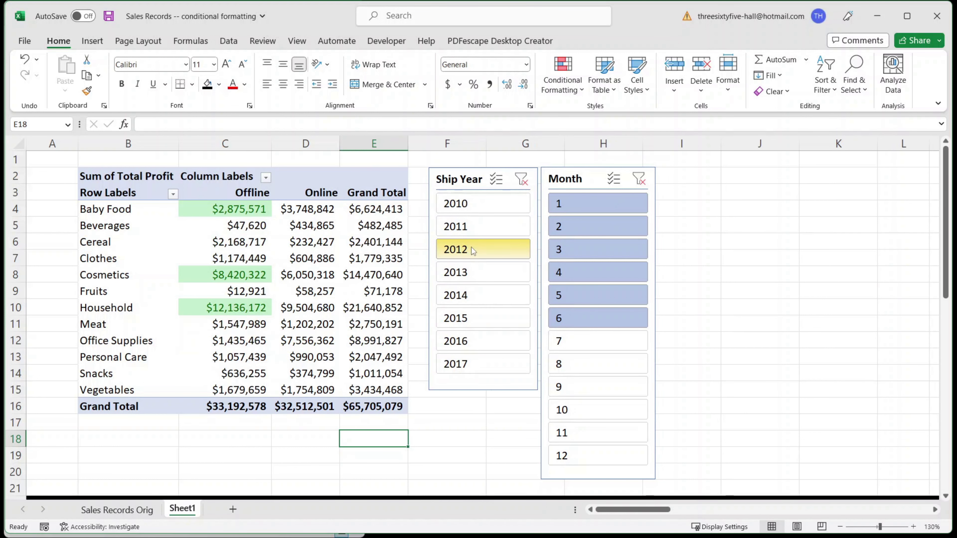
click(472, 341)
shift+click(475, 207)
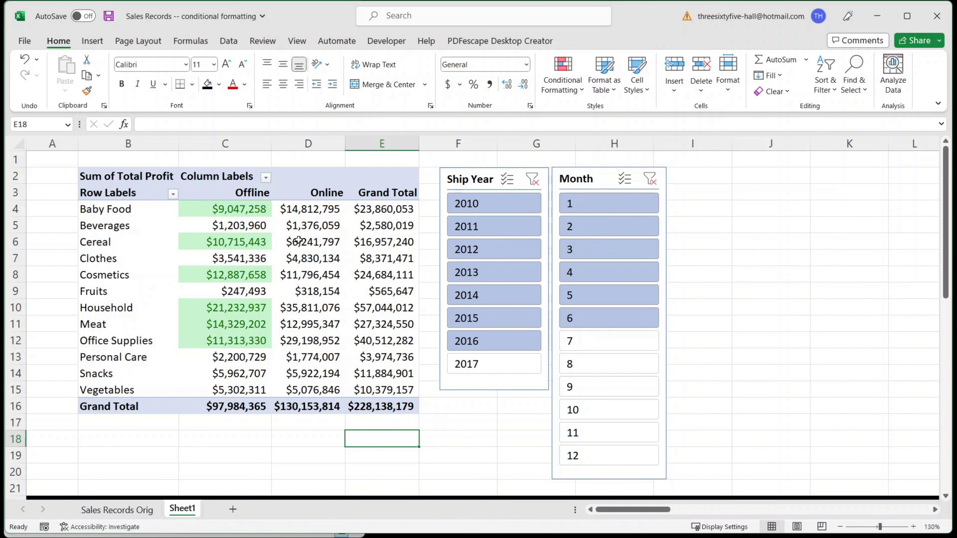
Step: Highlight the below-average Online values in D4:D15 with Light Red Fill with Dark Red Text, and filter the ship years to 2011 through 2014
drag(312, 208, 307, 390)
click(562, 79)
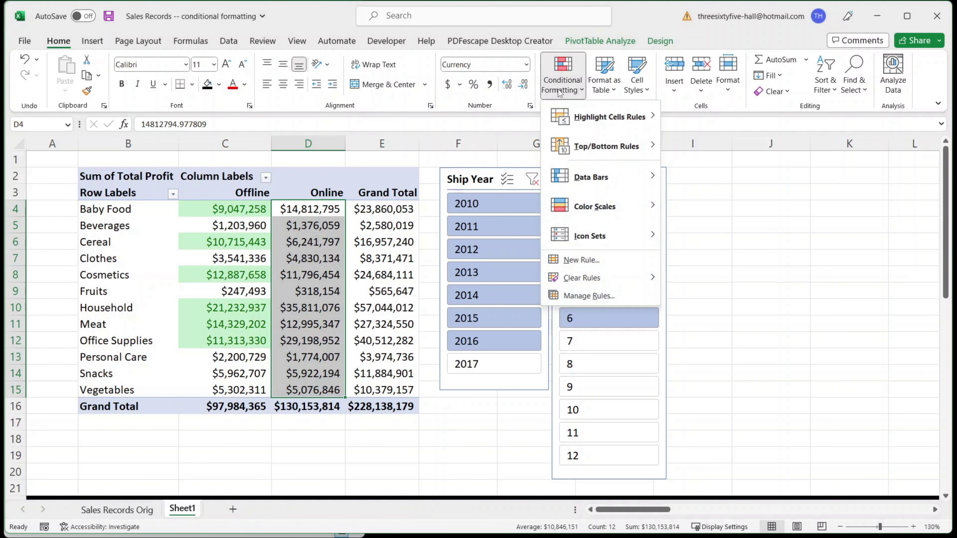
mouse_move(600, 146)
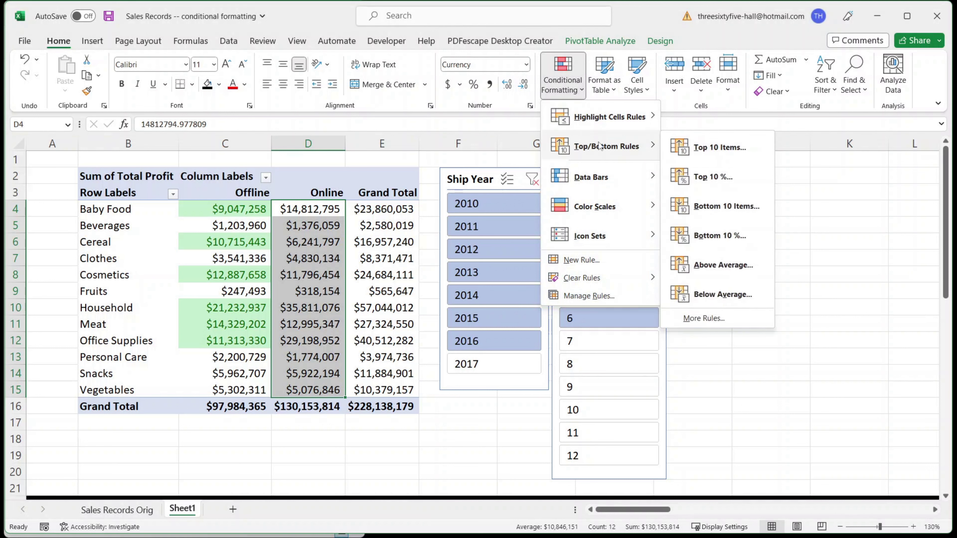
click(701, 295)
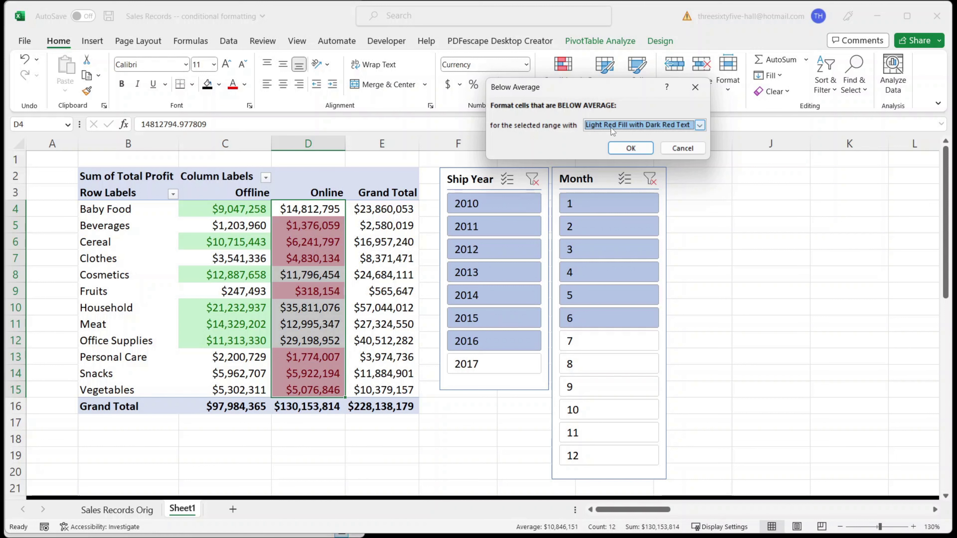
click(630, 148)
click(381, 291)
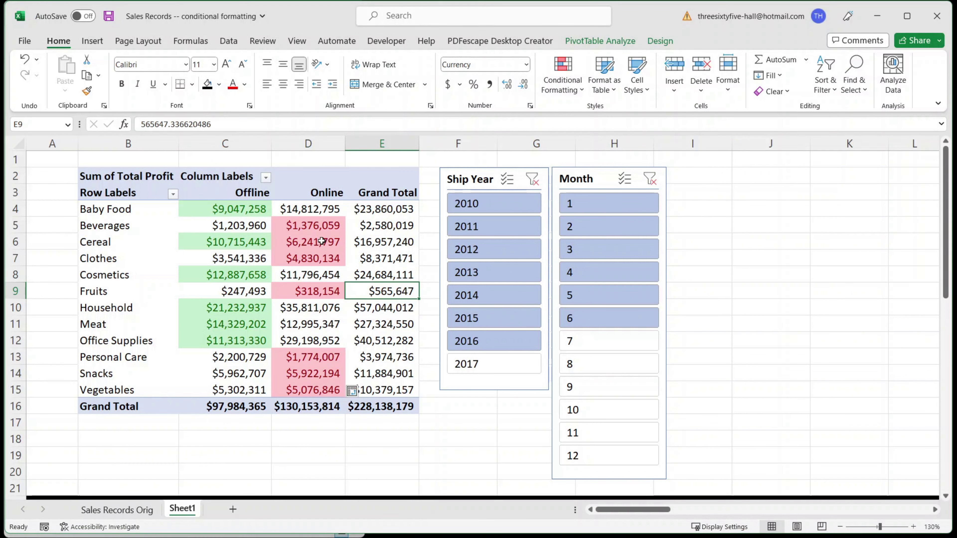
click(486, 297)
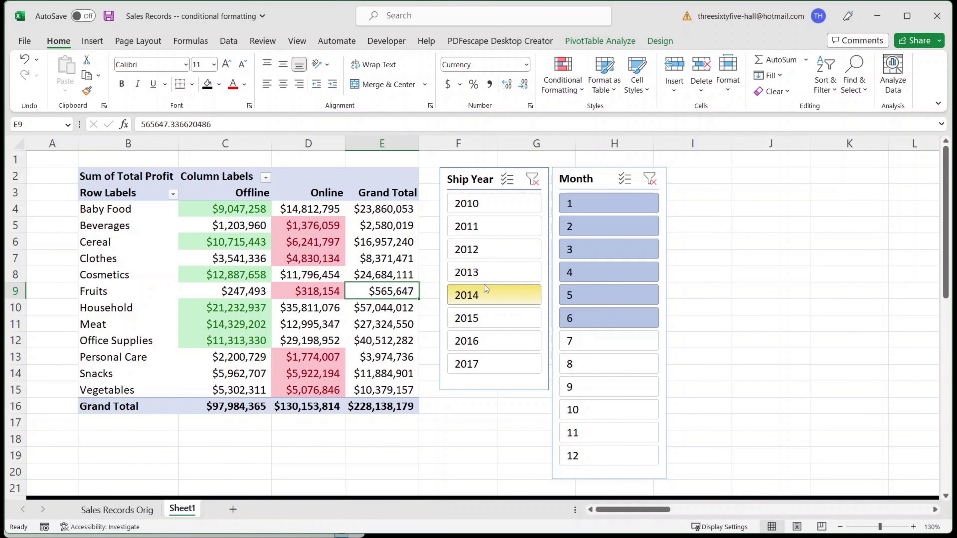
shift+click(479, 230)
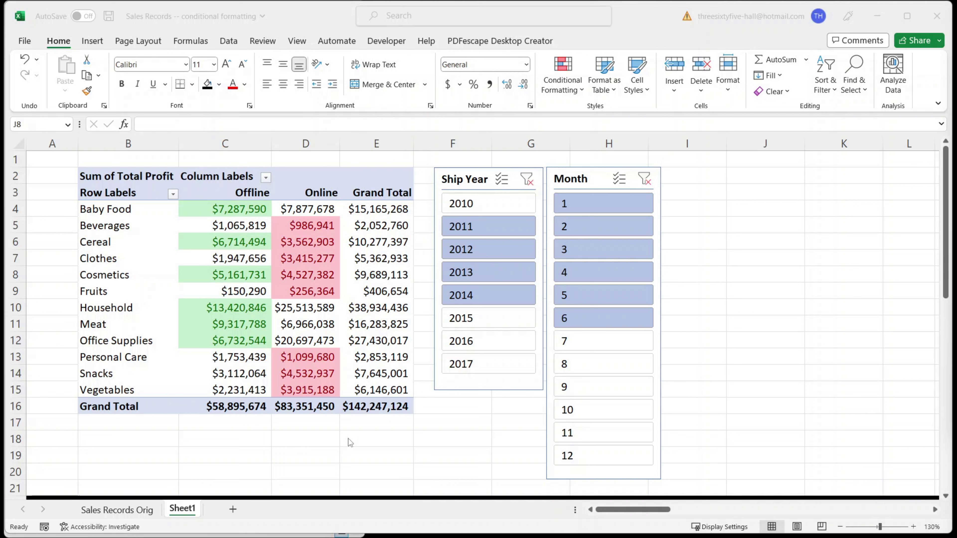
Step: Create a new formatting rule for the Grand Total column values in E4:E15 that formats only the top 2 ranked values
drag(379, 209, 384, 389)
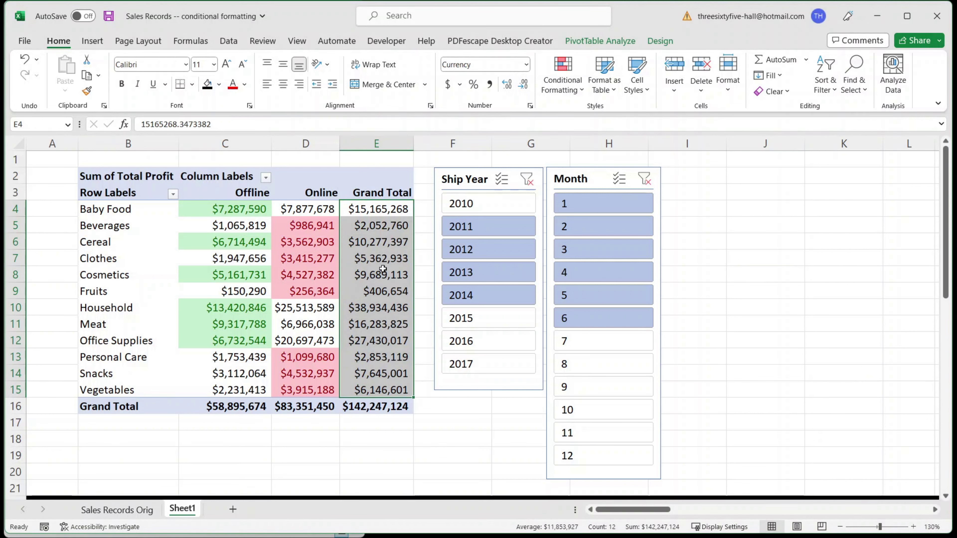
click(577, 90)
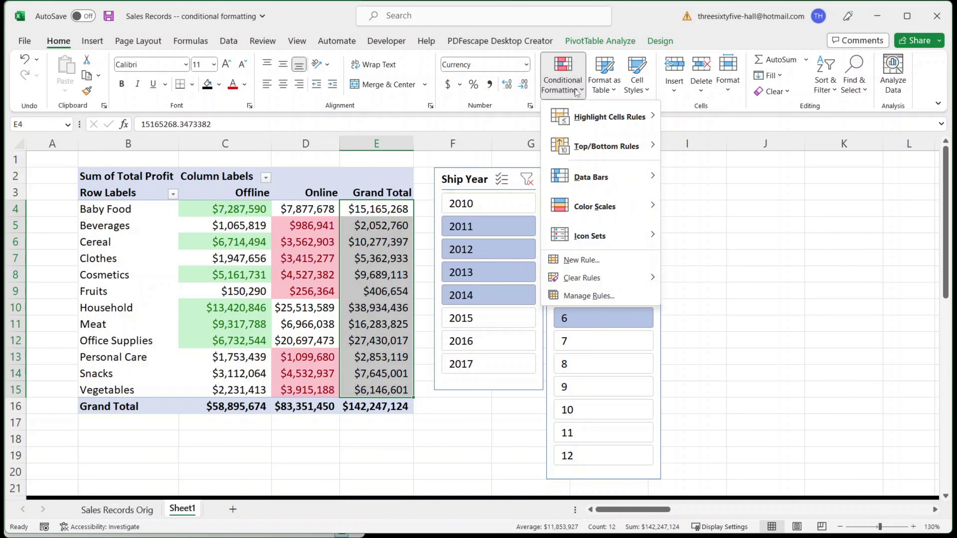
mouse_move(587, 150)
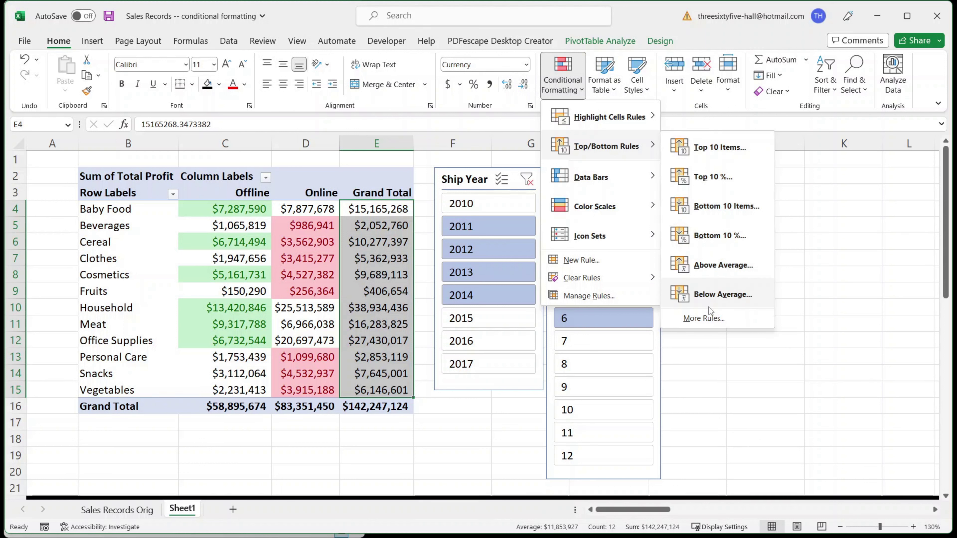
click(700, 319)
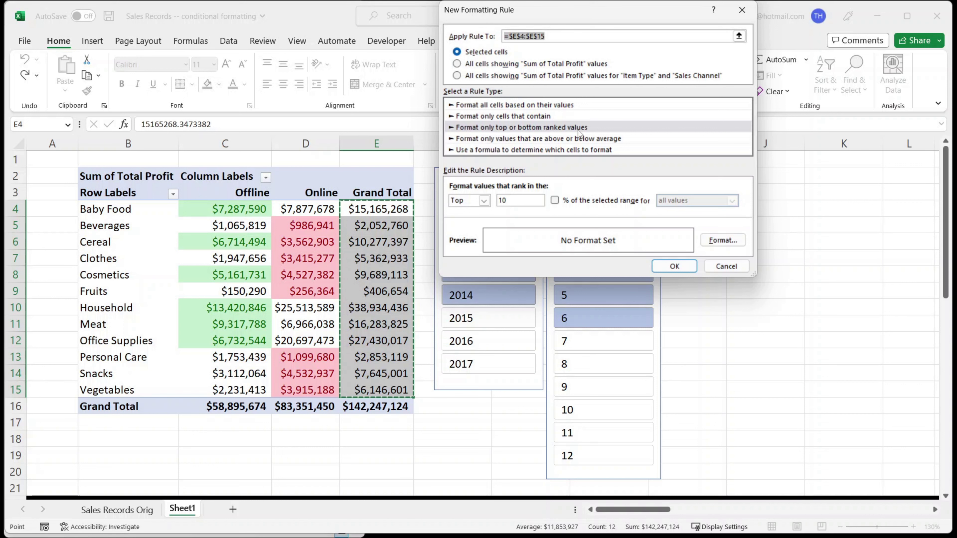
click(591, 126)
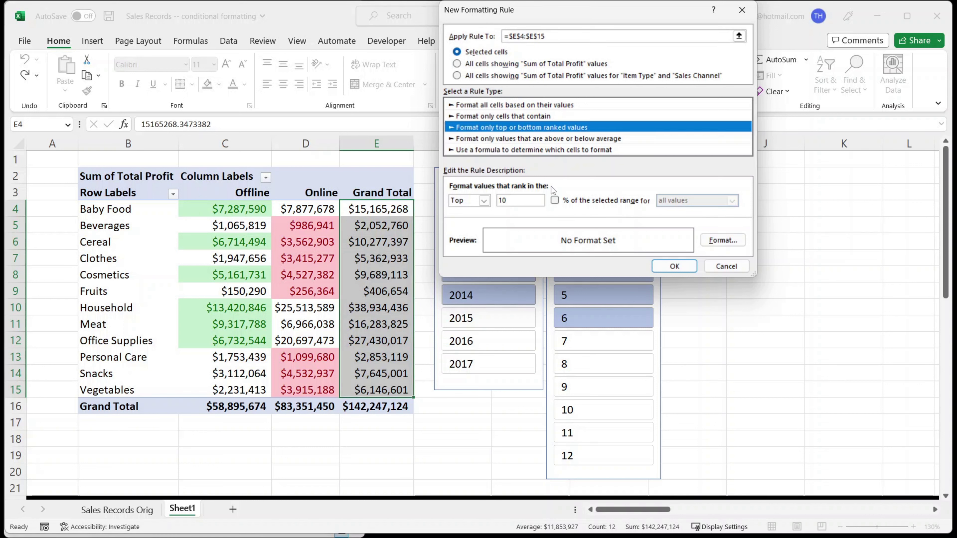
double_click(519, 201)
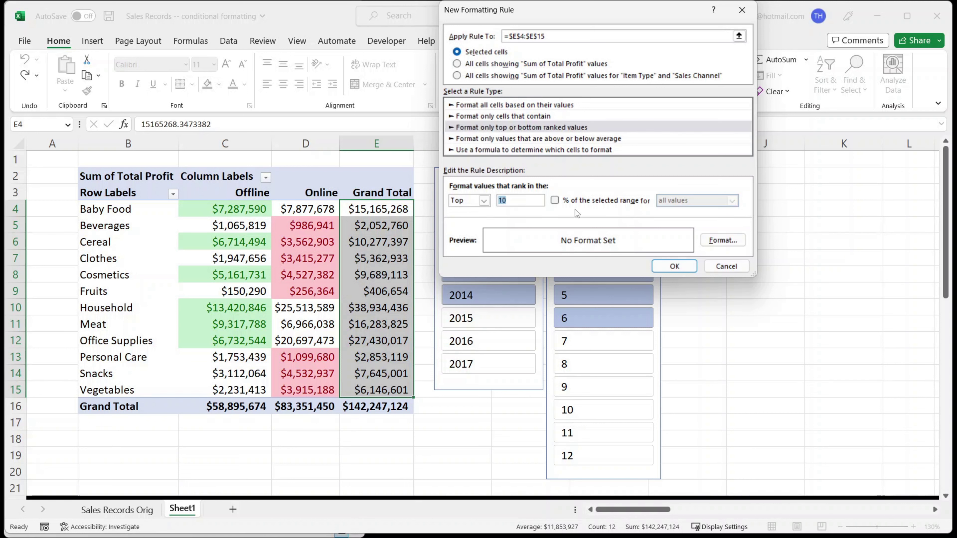
text(2)
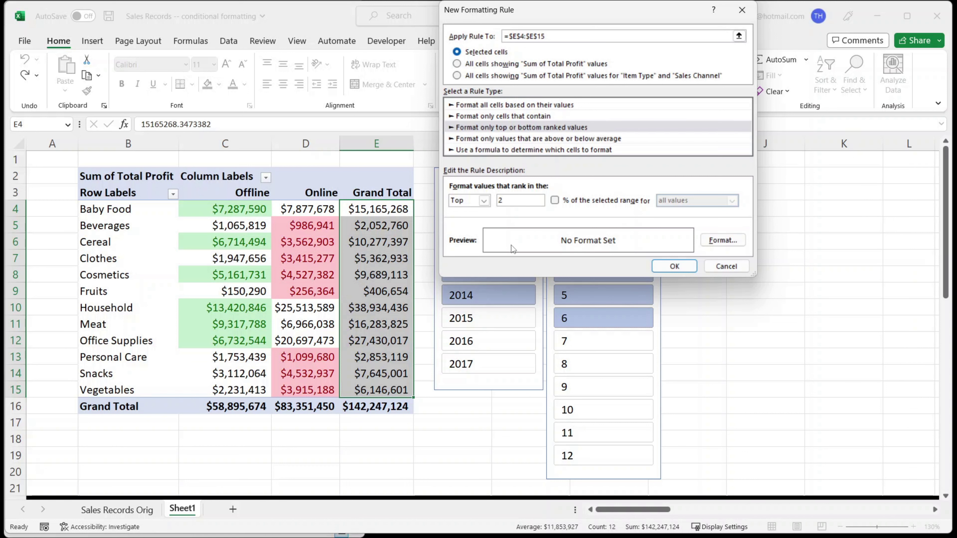
Step: Give the top 2 rule a green fill with a white font and apply it to the Grand Total column
click(714, 241)
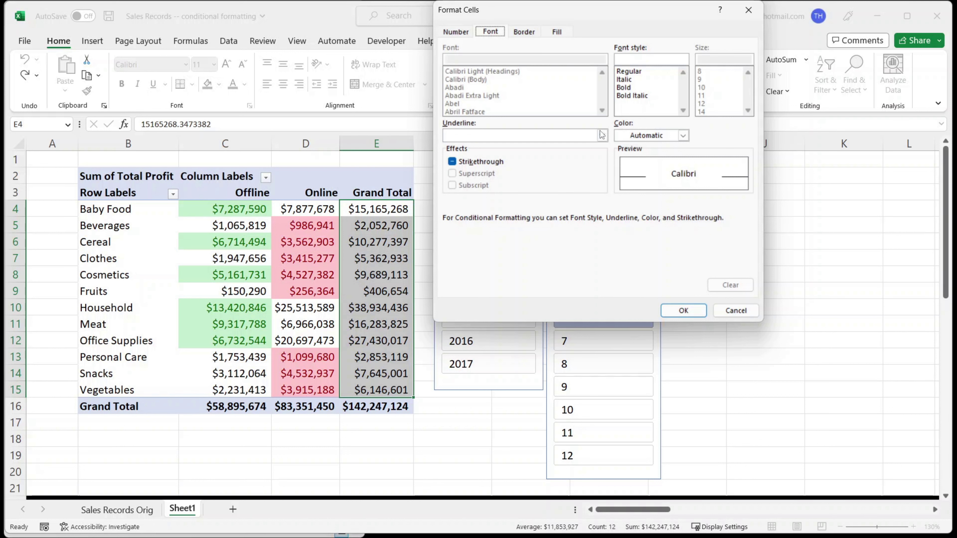
click(682, 135)
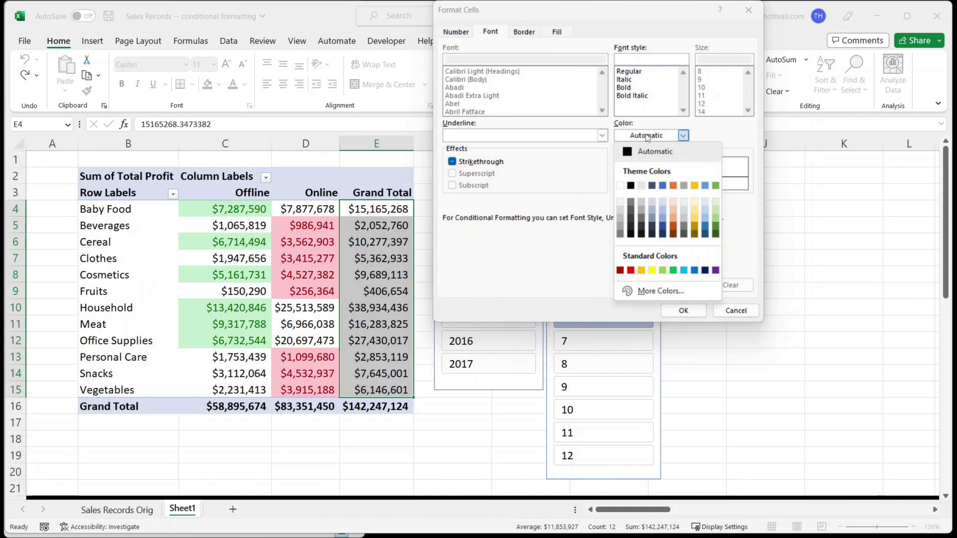
click(652, 269)
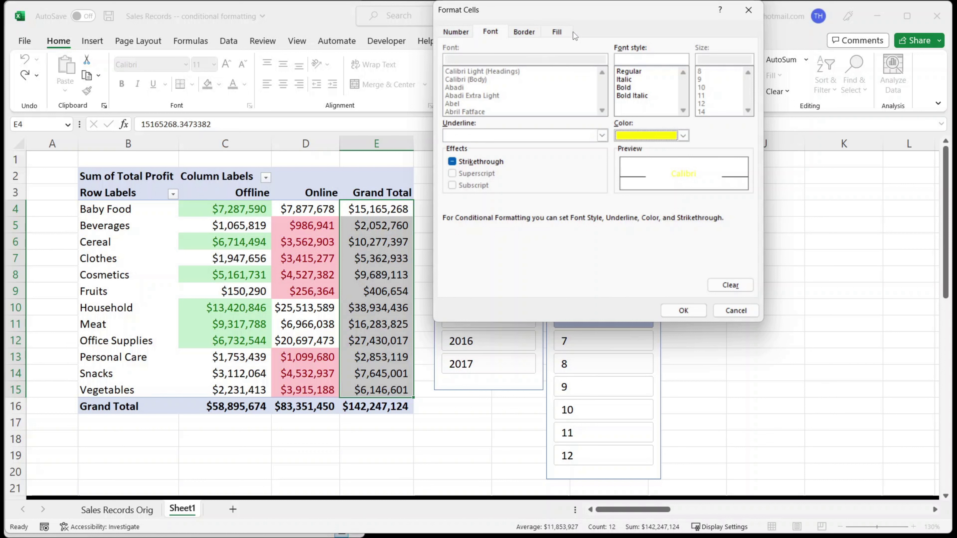
click(556, 33)
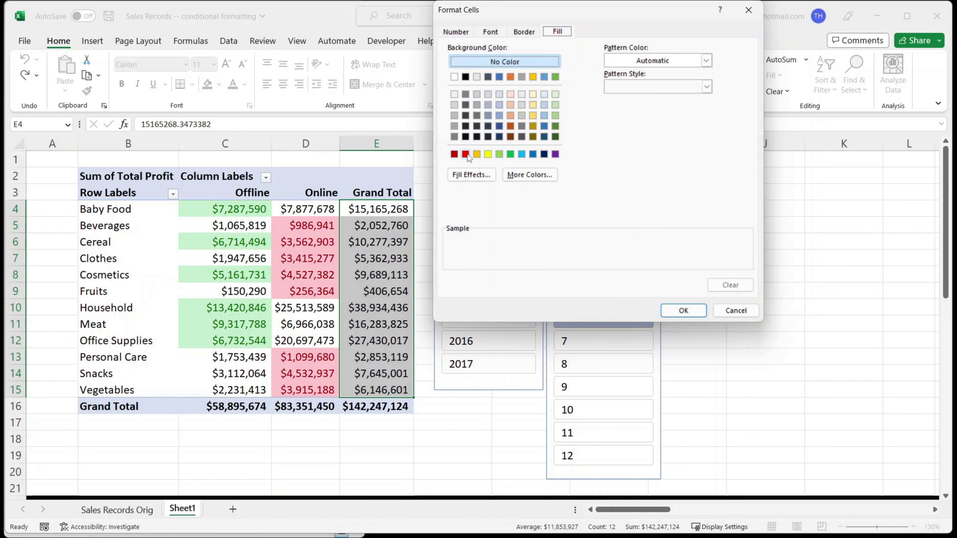
click(511, 154)
click(496, 35)
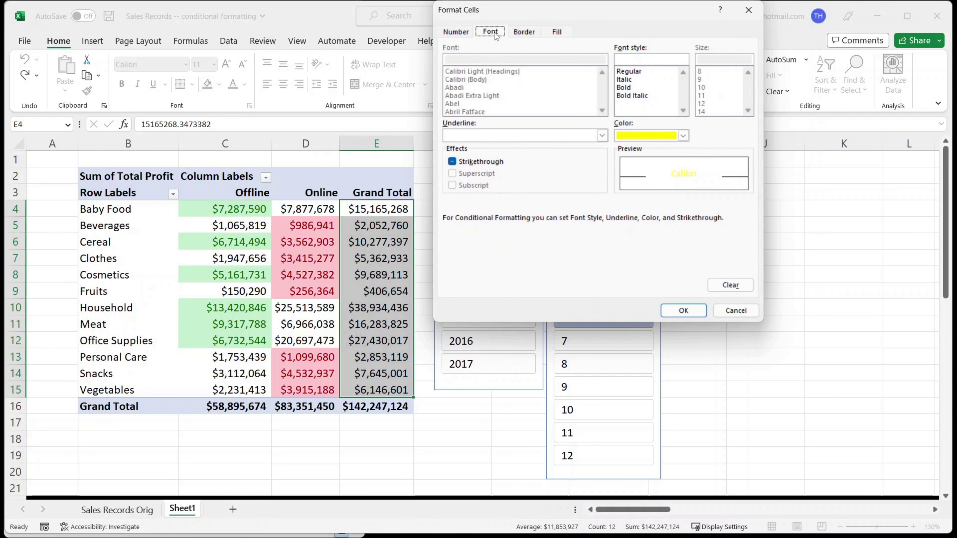
click(643, 136)
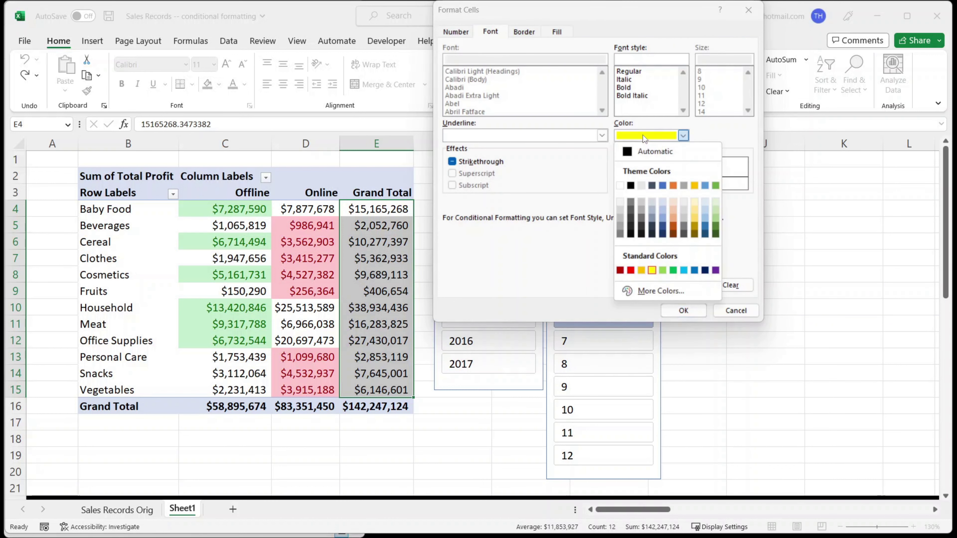
click(620, 185)
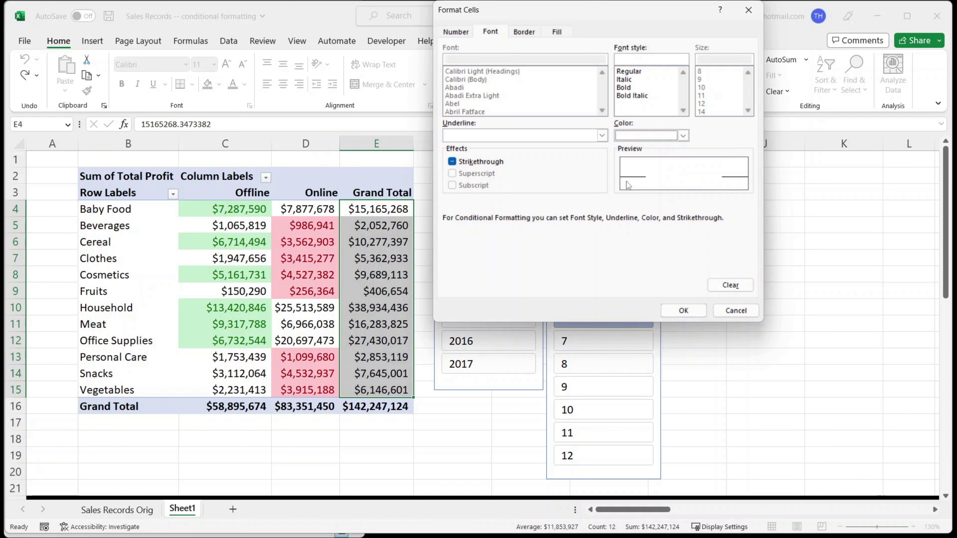
click(684, 311)
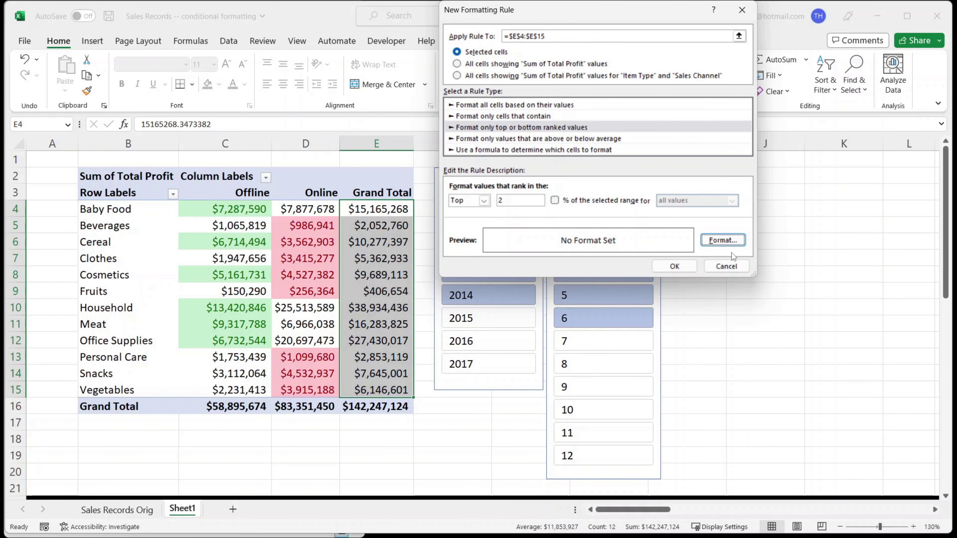
click(675, 266)
click(474, 456)
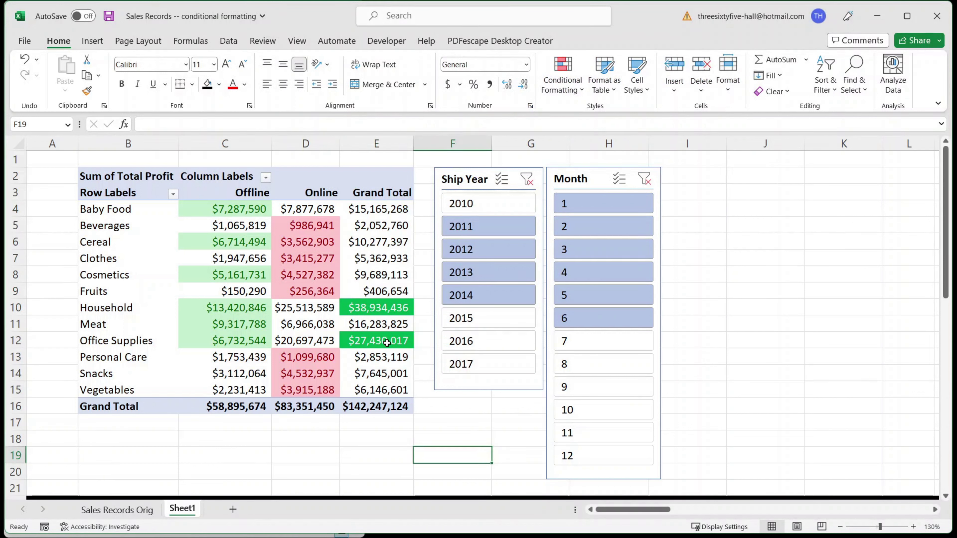
Step: Filter the pivot table to ship years 2014 and 2015, and add month 7 to the selected months 1 through 6
click(480, 204)
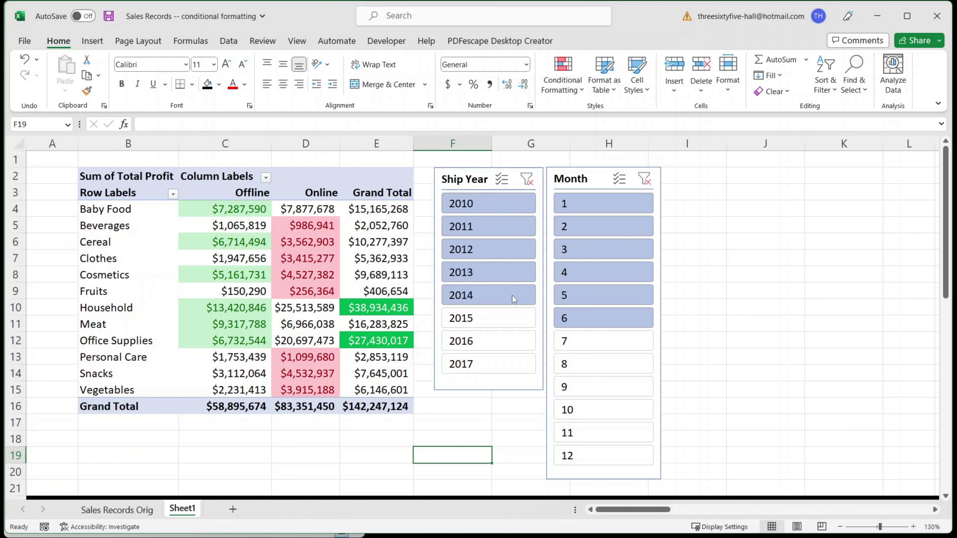
drag(482, 296, 483, 321)
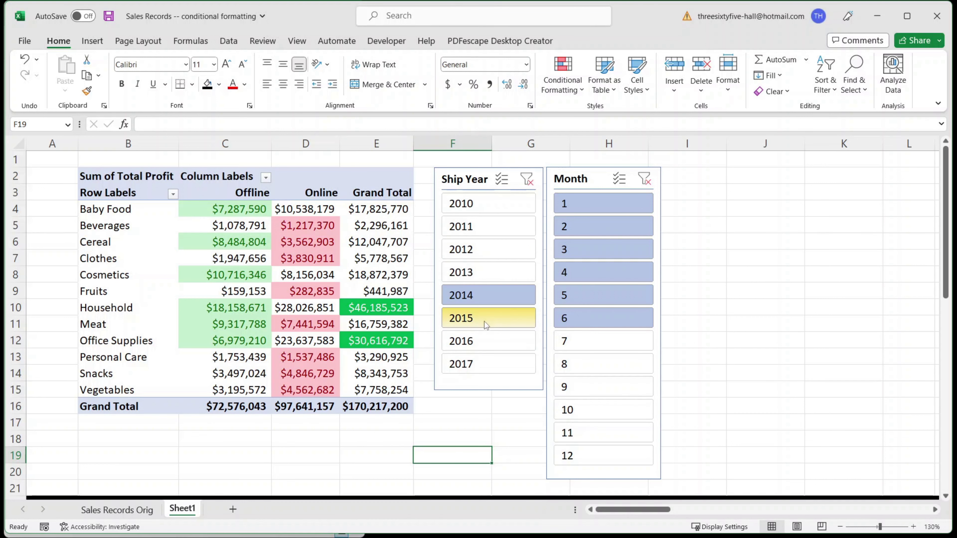
ctrl+click(580, 340)
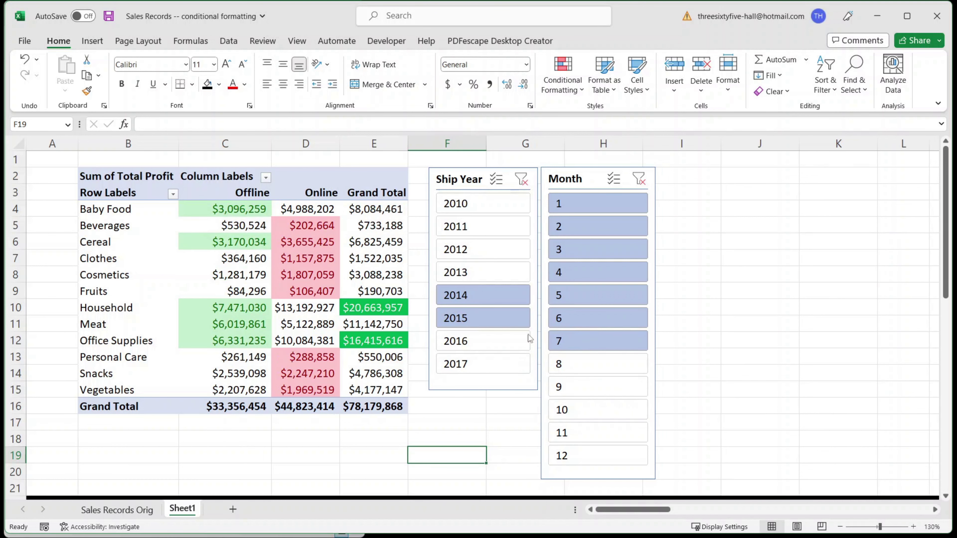
Step: Filter the pivot table to ship years 2010 through 2015, and delete all conditional formatting rules from the worksheet
drag(481, 200, 473, 324)
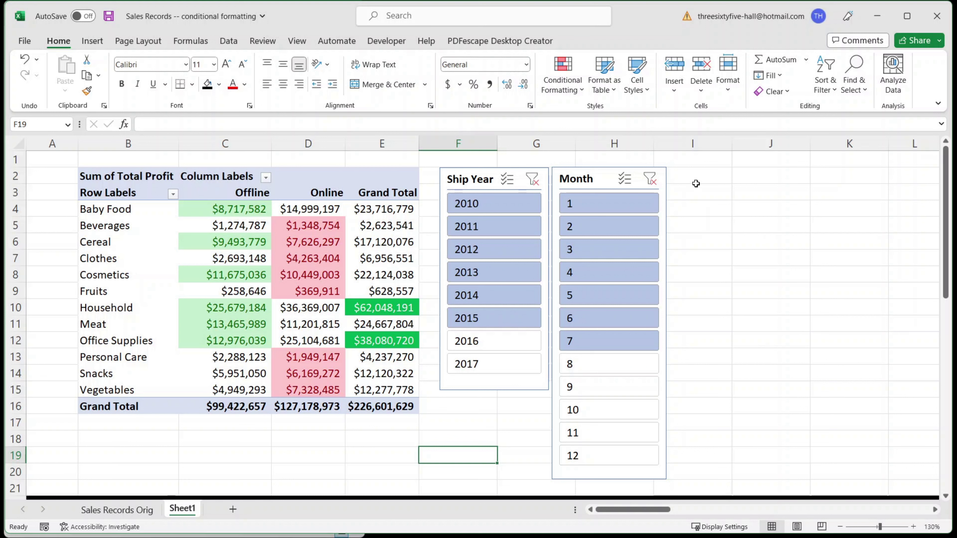
click(569, 91)
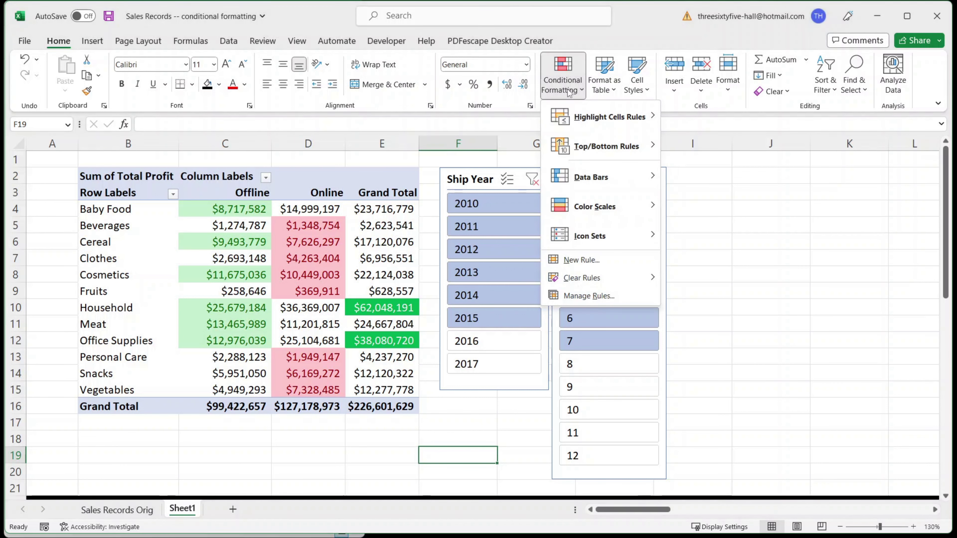
click(580, 297)
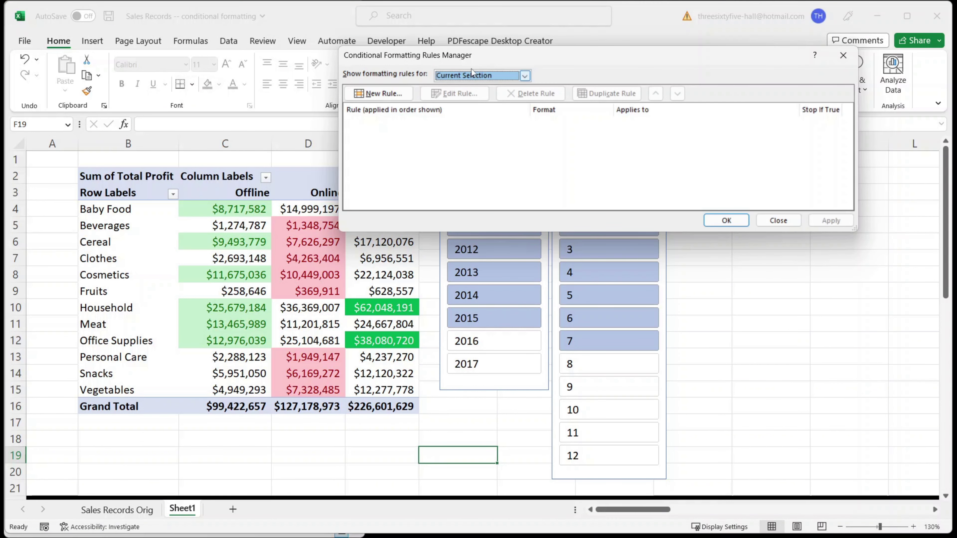
click(524, 75)
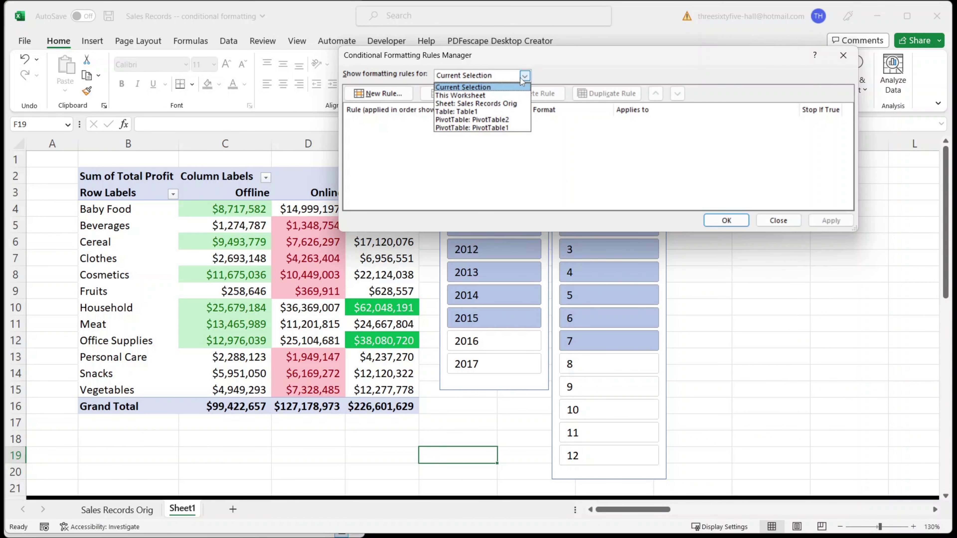
click(445, 96)
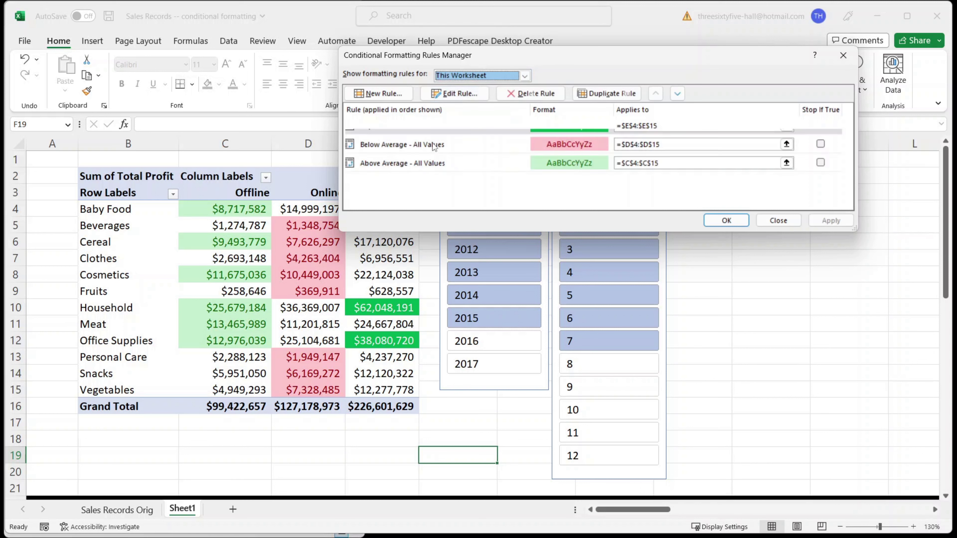
click(437, 129)
click(531, 94)
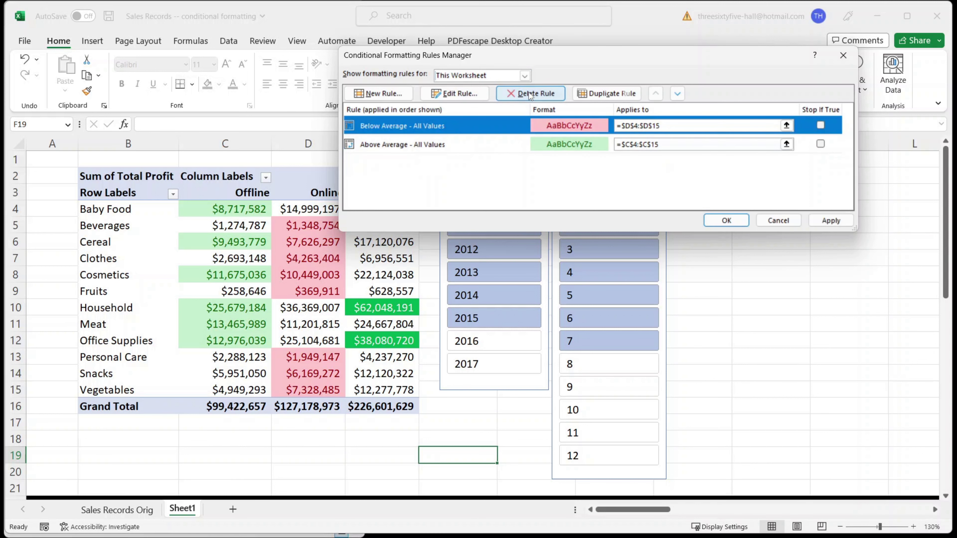
click(531, 94)
click(530, 94)
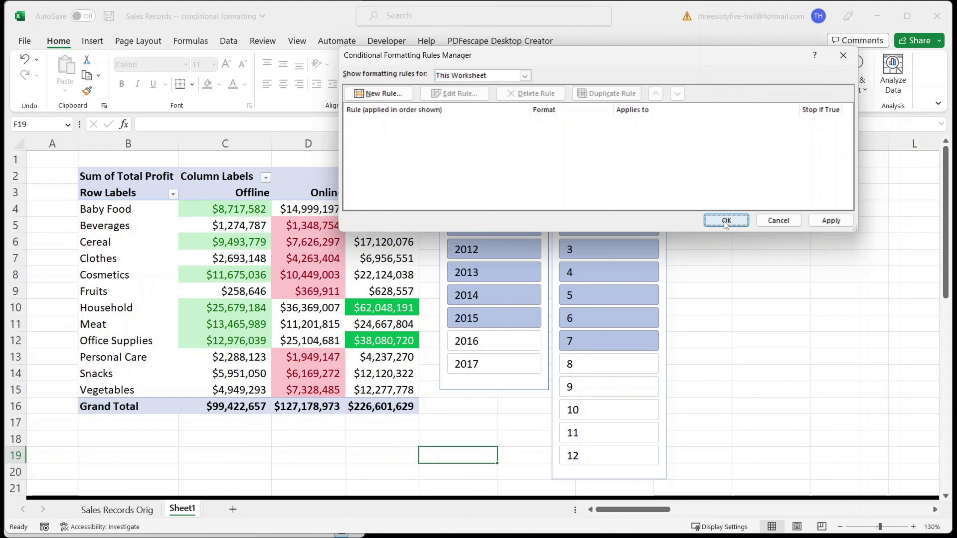
click(726, 222)
click(751, 256)
click(820, 275)
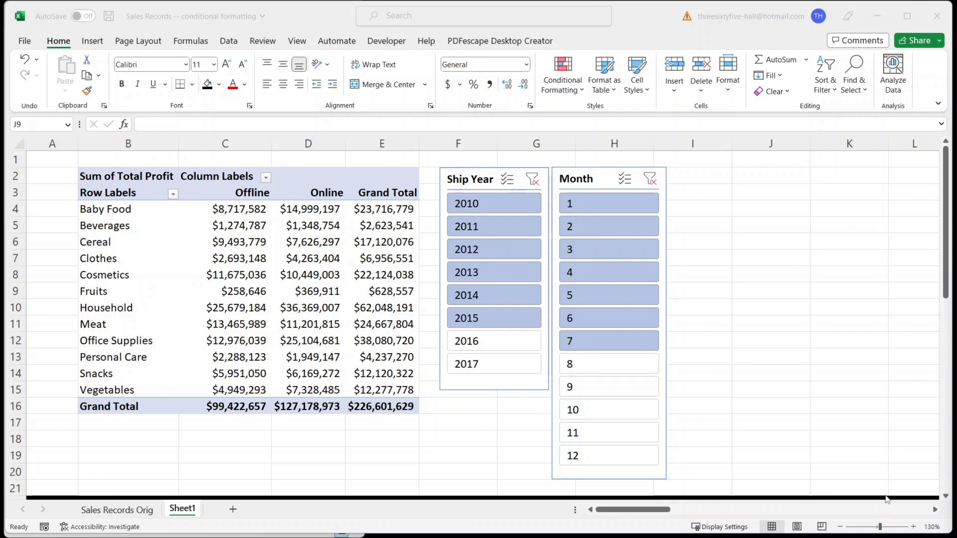
Step: Create a new formatting rule for the Offline and Online values in C4:D15 that formats only cell values less than 5000000
drag(226, 209, 323, 388)
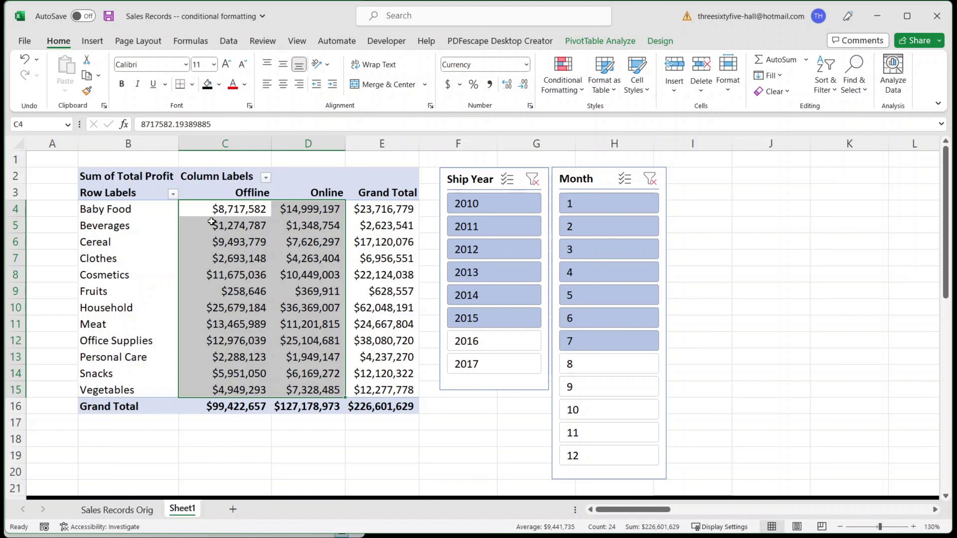
click(554, 90)
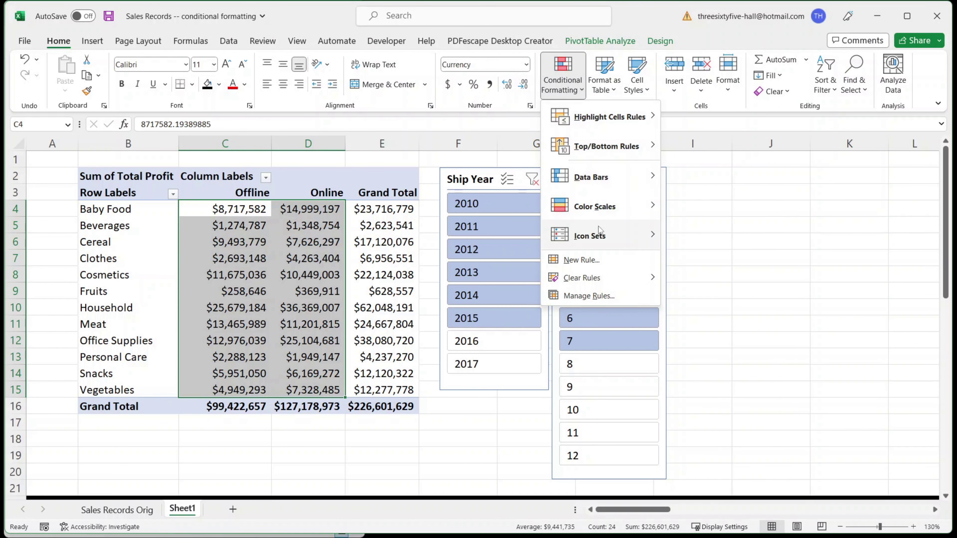
click(590, 265)
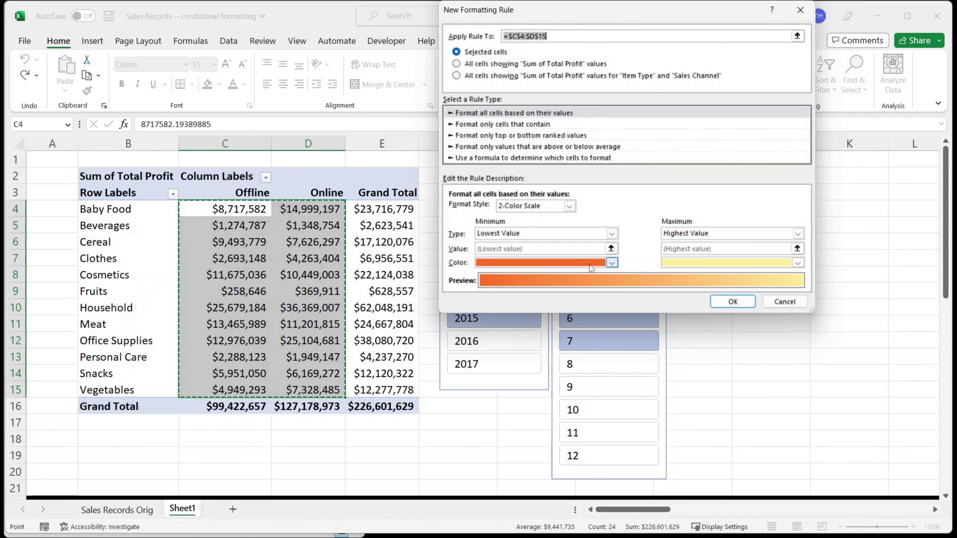
click(476, 125)
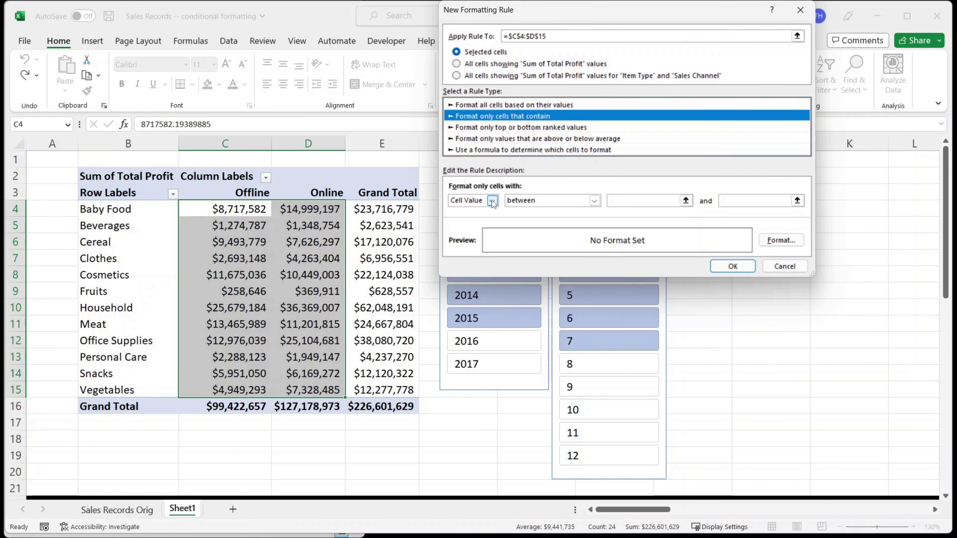
click(536, 204)
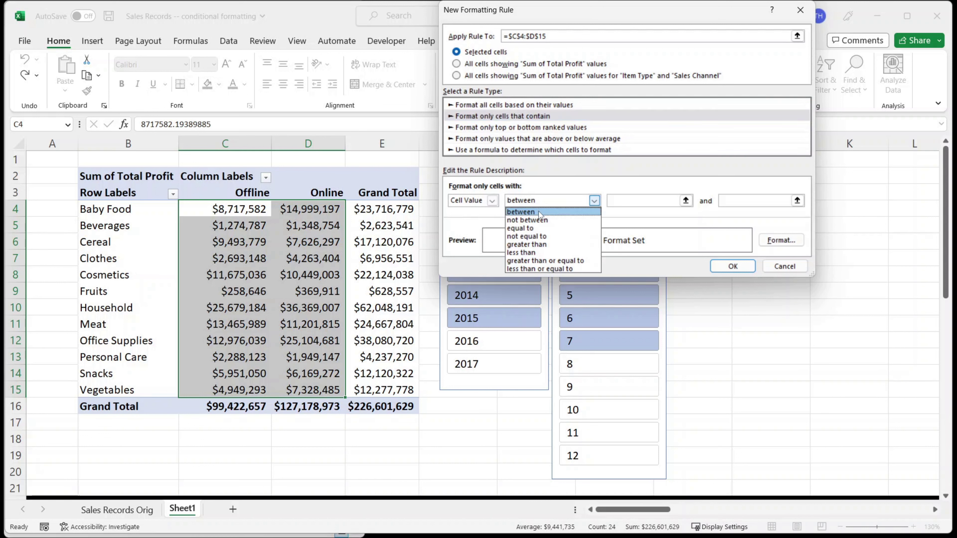
click(542, 252)
click(660, 202)
text(5)
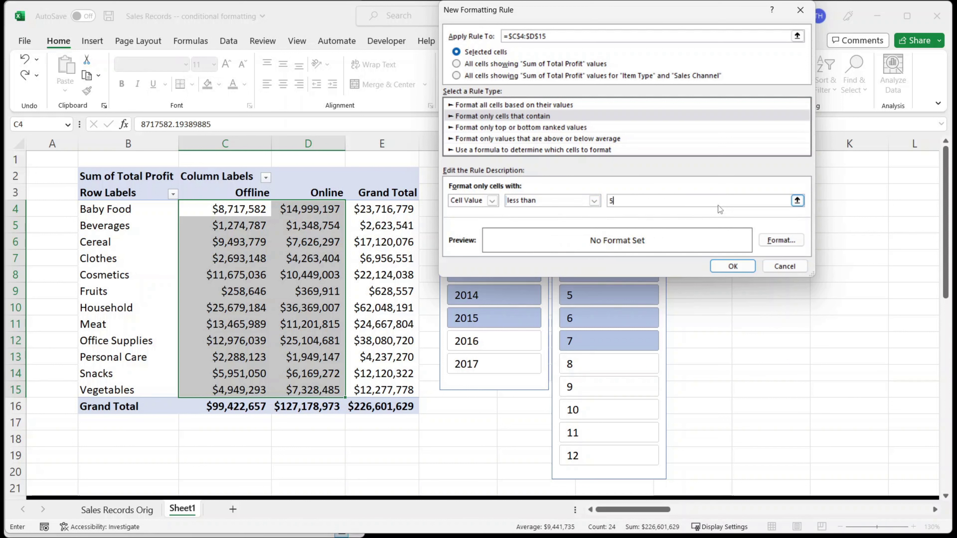
text(000000)
Step: Give the less-than rule a red fill and apply it to the Offline and Online values
click(789, 240)
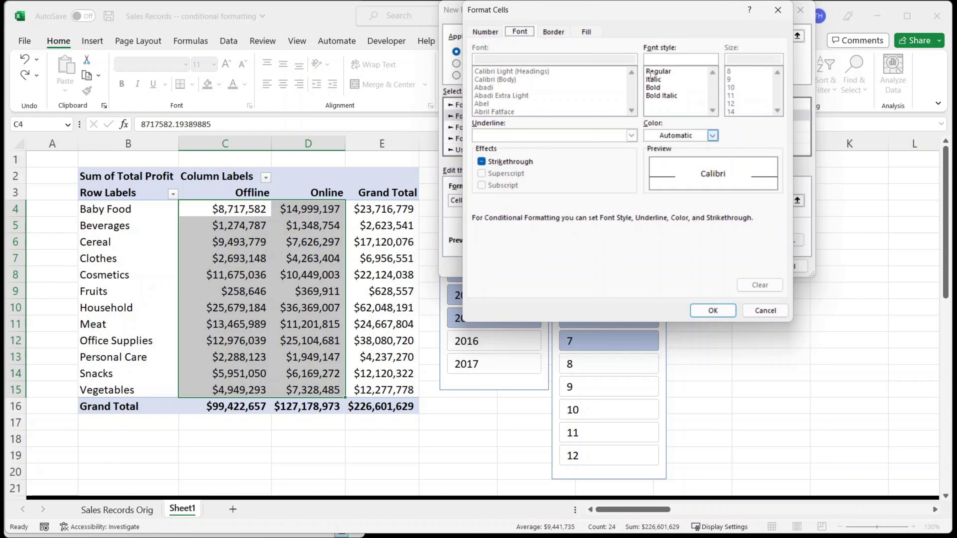
click(586, 32)
click(495, 154)
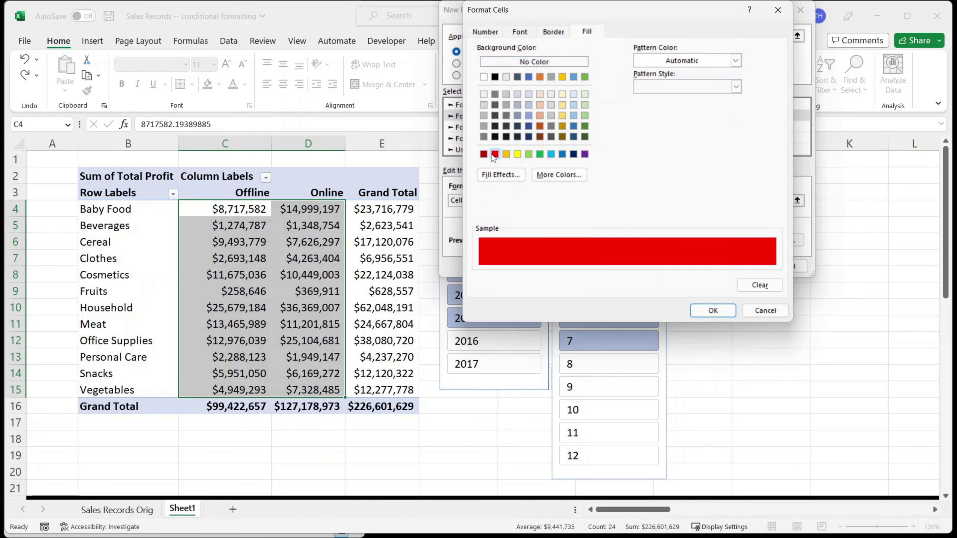
click(713, 310)
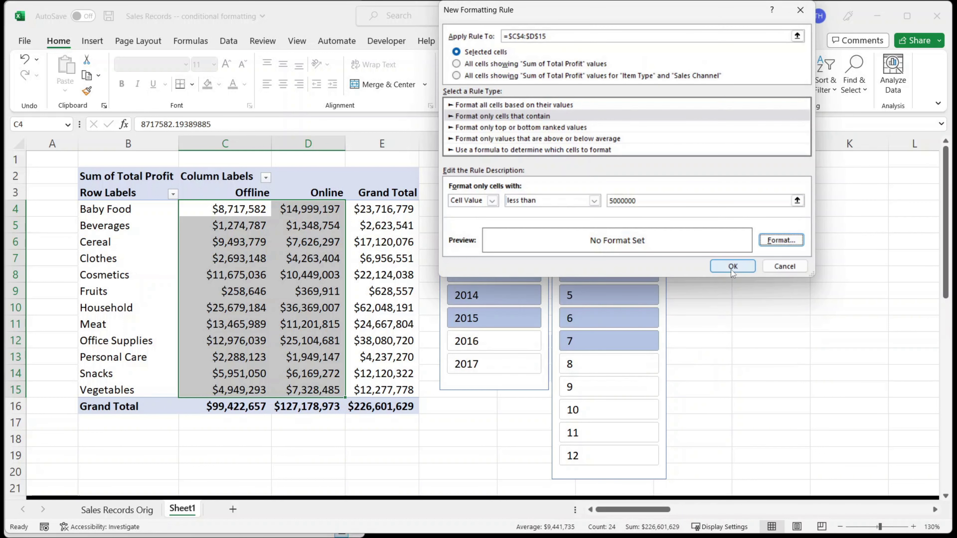
click(728, 264)
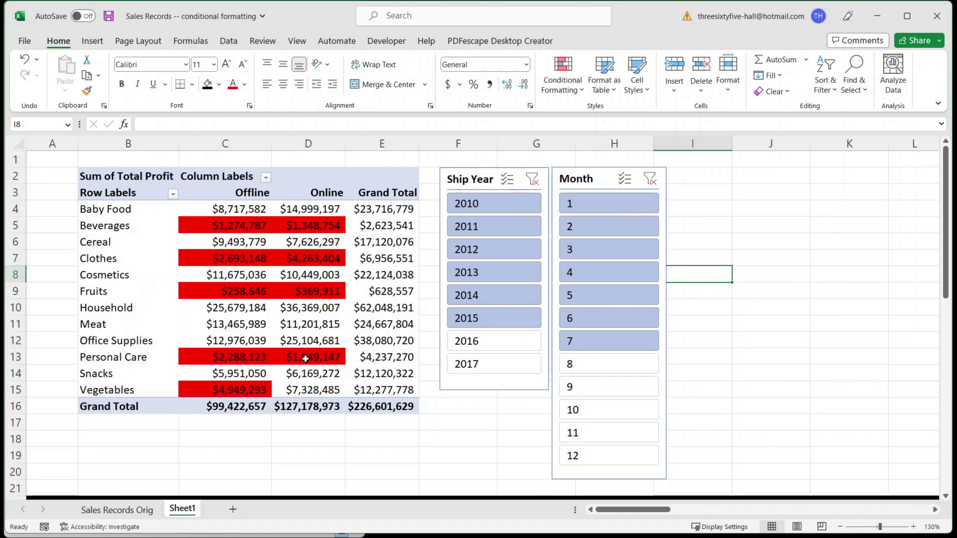
Step: Filter the pivot table to ship years 2011 through 2014 and months 1 through 8
click(463, 227)
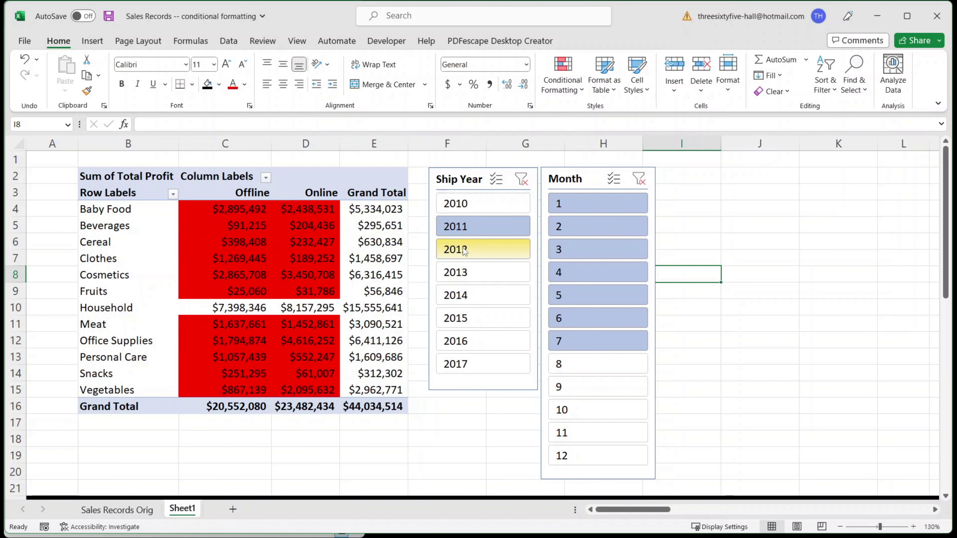
shift+click(468, 279)
shift+click(467, 295)
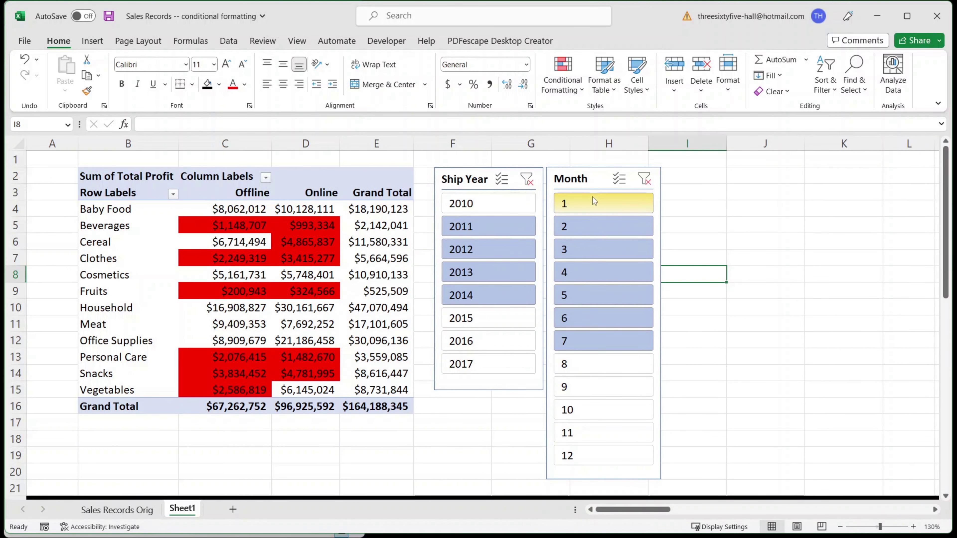
click(596, 203)
shift+click(585, 362)
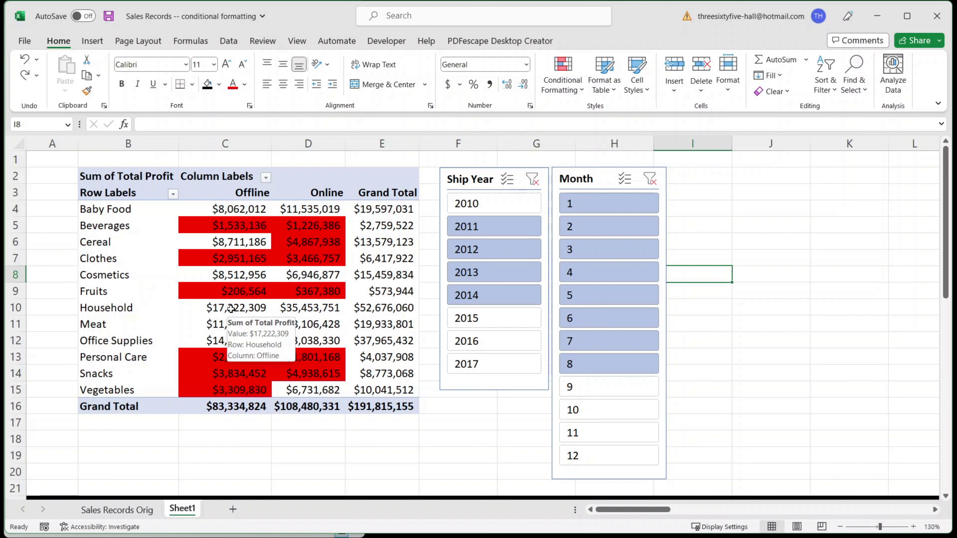
Step: Create another formatting rule for C4:D15 that formats only cell values greater than 15000000
drag(232, 209, 326, 392)
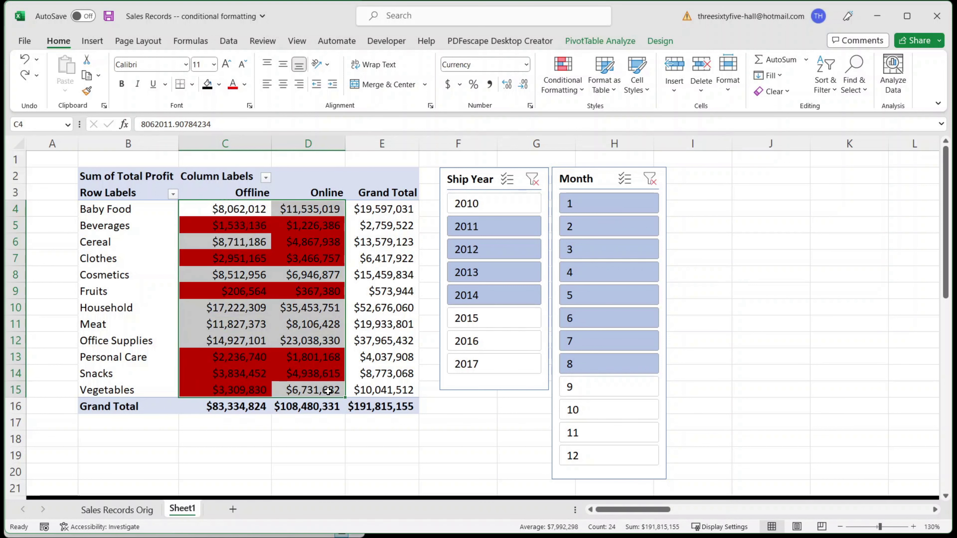
click(573, 81)
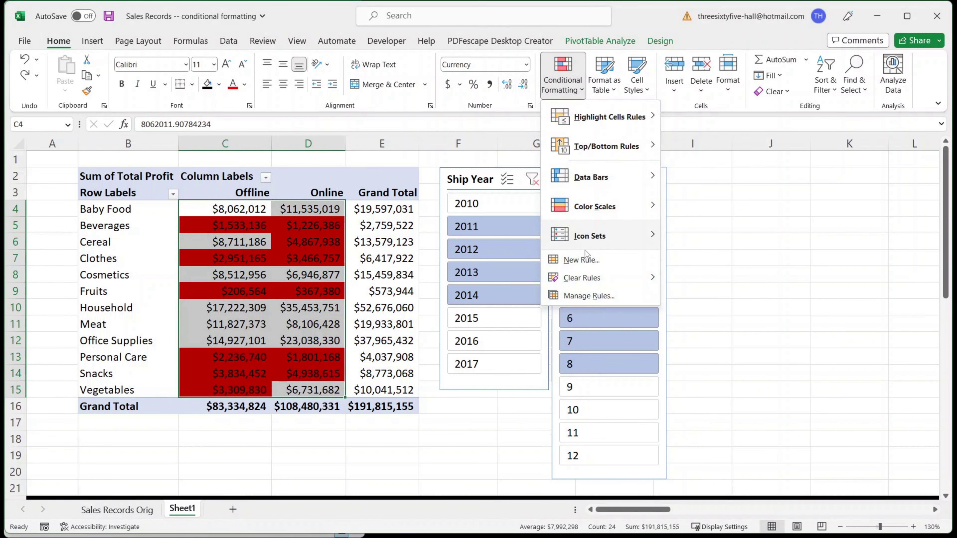
click(582, 262)
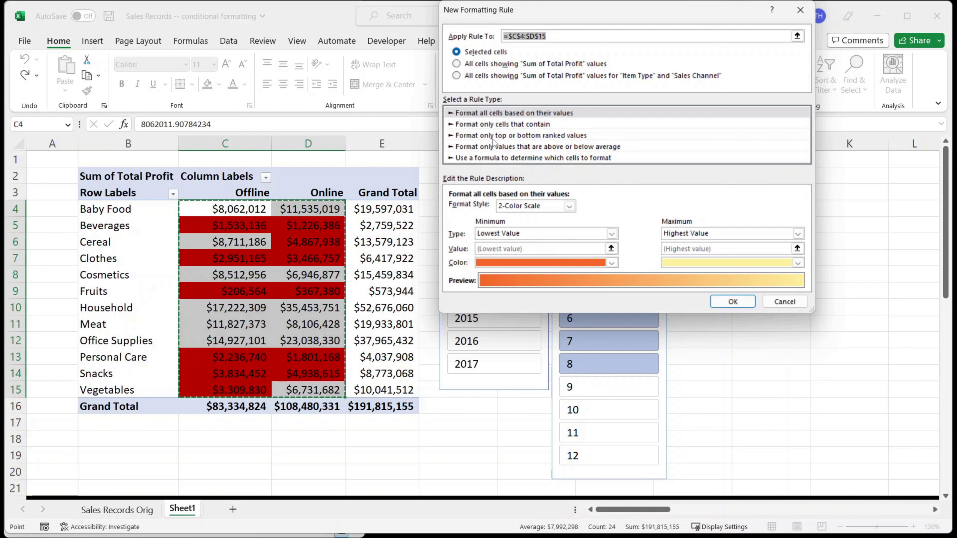
click(461, 116)
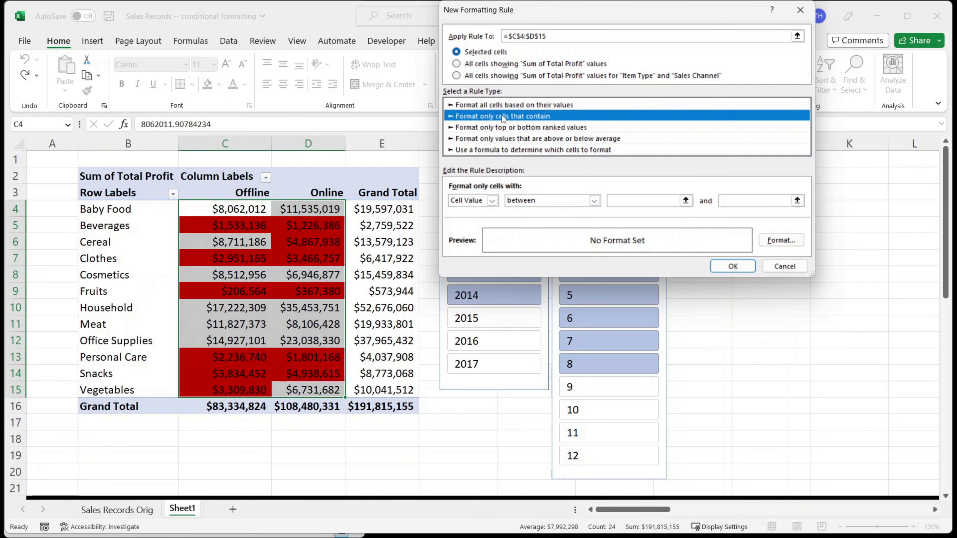
click(538, 202)
click(545, 243)
click(651, 200)
text(15000000)
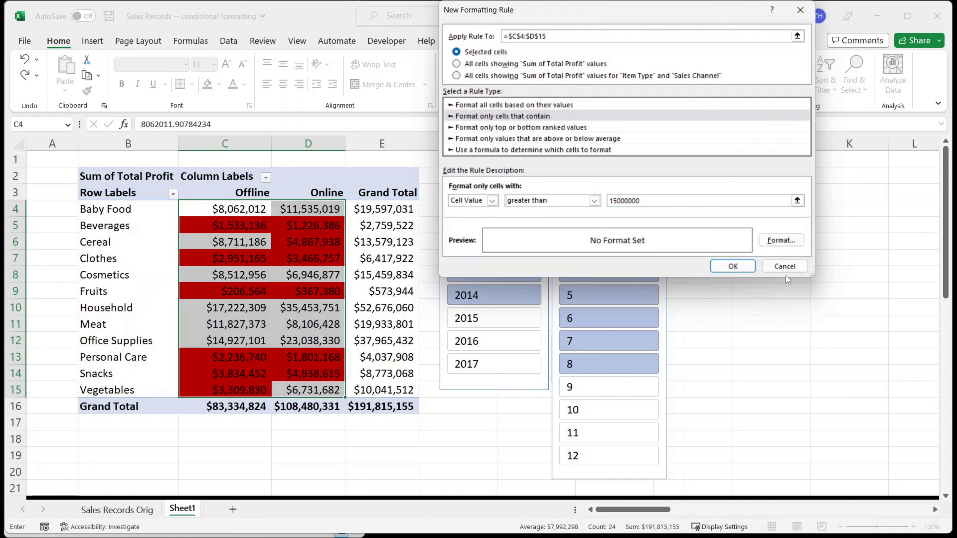
Step: Give the greater-than rule a green fill and apply it to the Offline and Online values
click(780, 243)
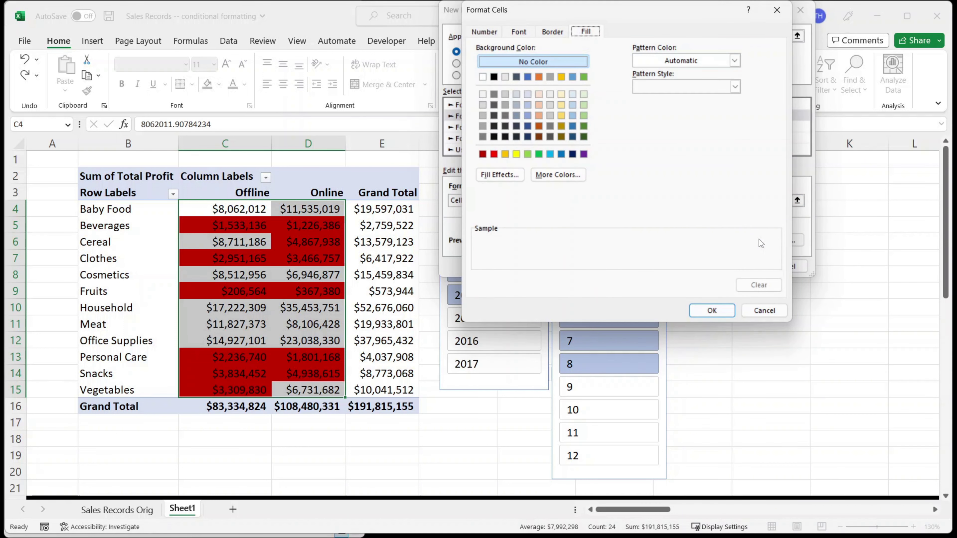
click(539, 155)
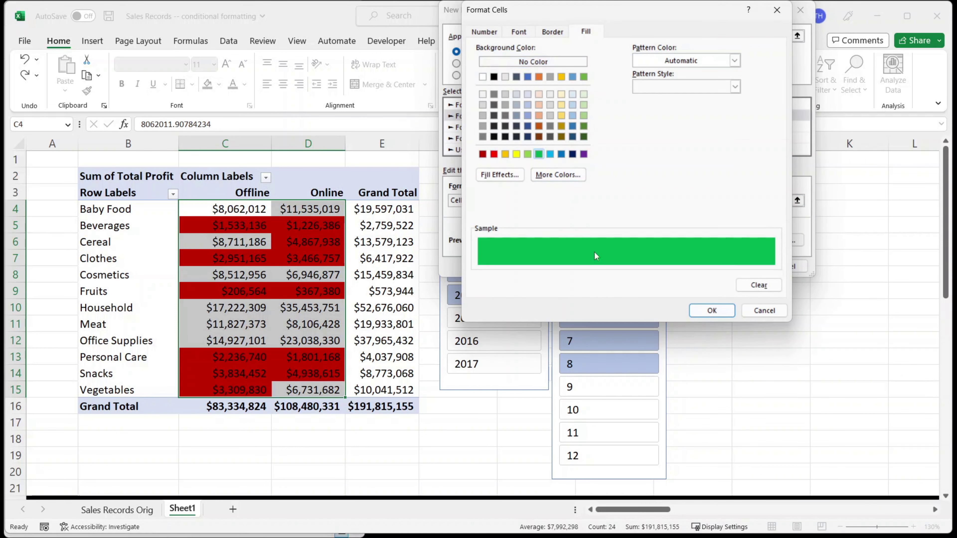
click(712, 311)
click(723, 266)
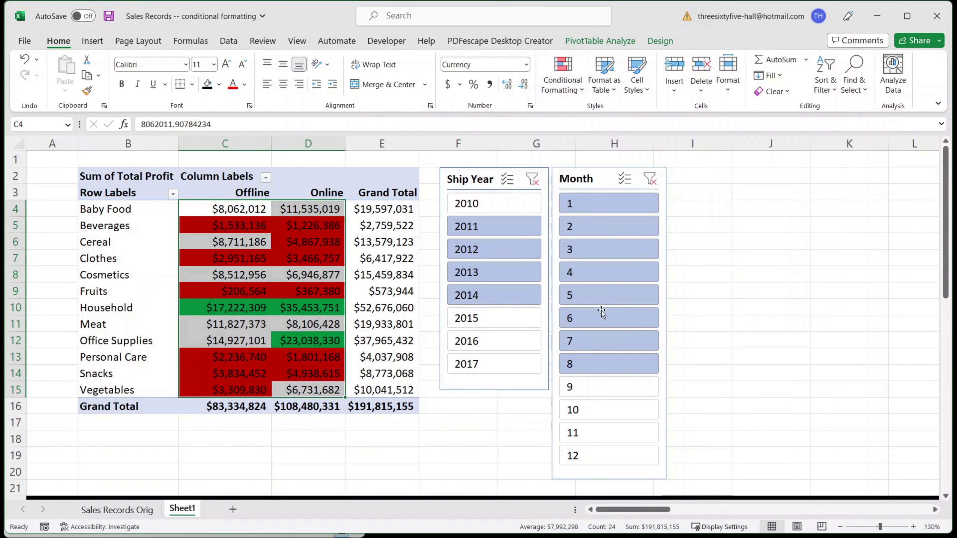
click(354, 426)
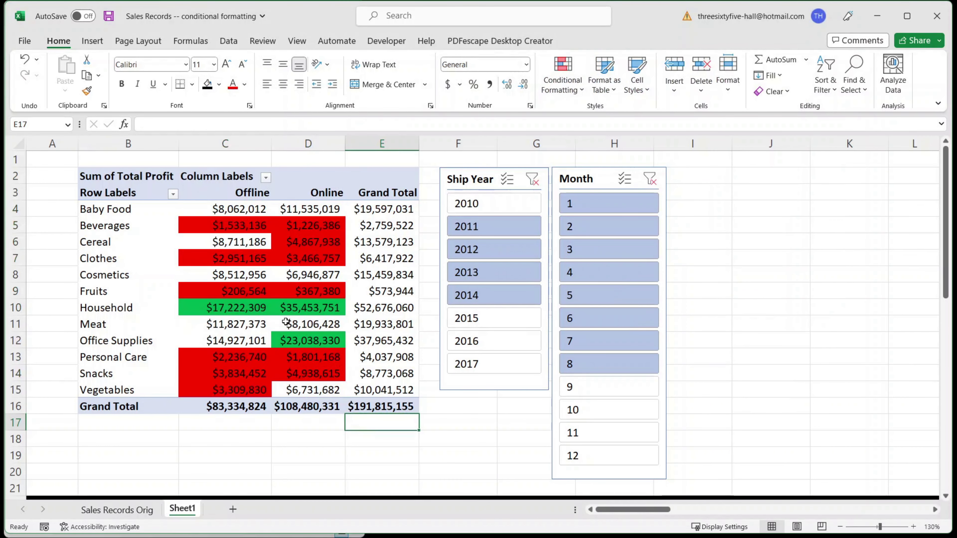
Step: Filter the pivot table to ship years 2010 through 2015 and months 2 through 8
mouse_move(270, 317)
click(497, 208)
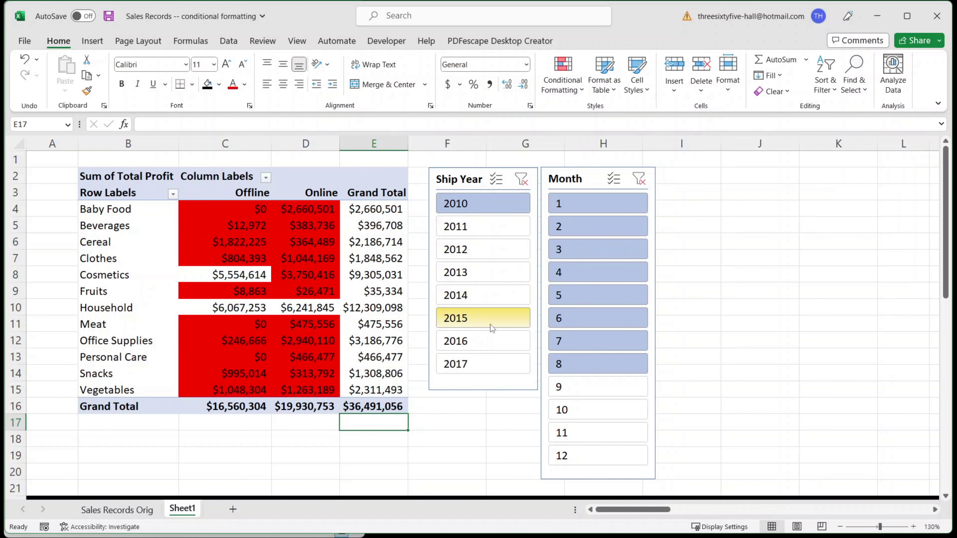
shift+click(501, 328)
click(575, 230)
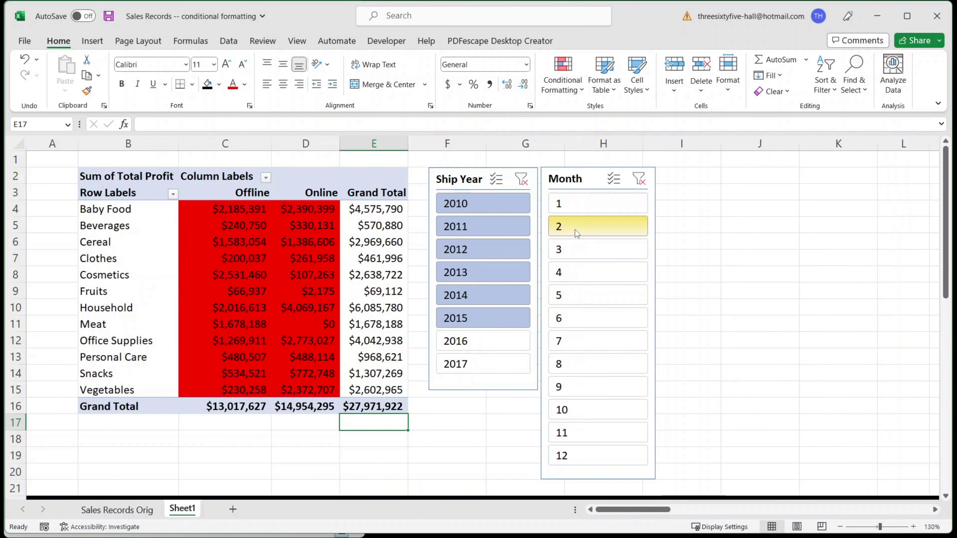
shift+click(579, 368)
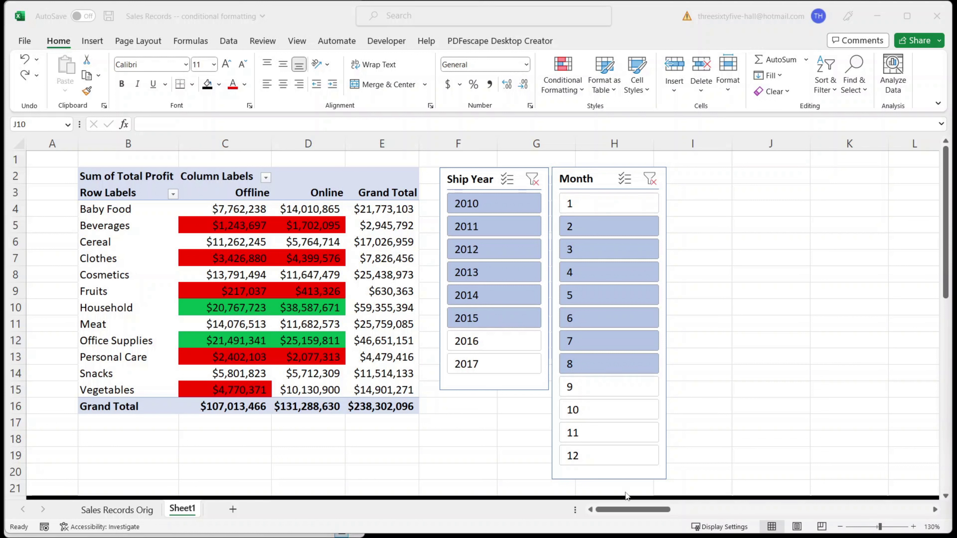
Step: Enter the threshold options 1,000,000, 5,000,000 and 10,000,000 in cells C18 to C20 below the pivot table
click(230, 437)
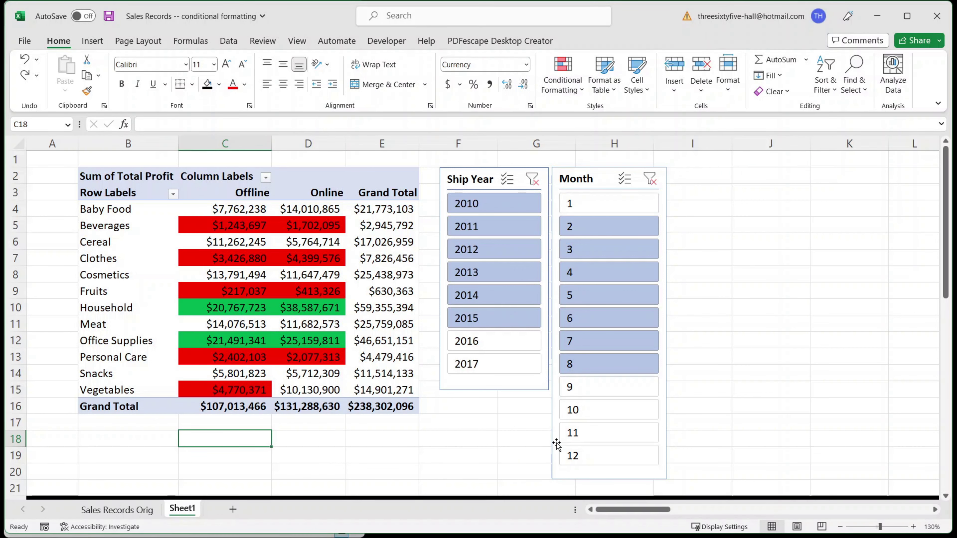
text(10000)
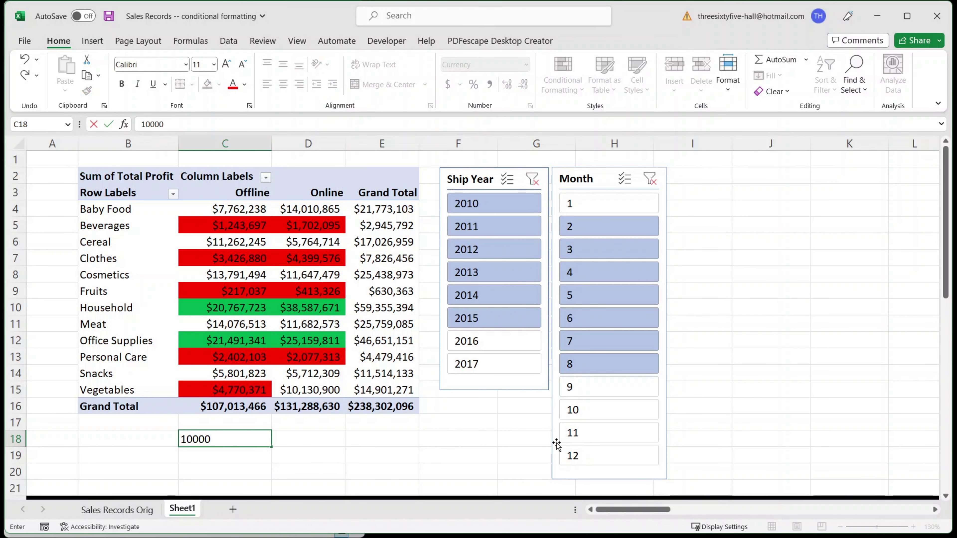
text(00)
key(Return)
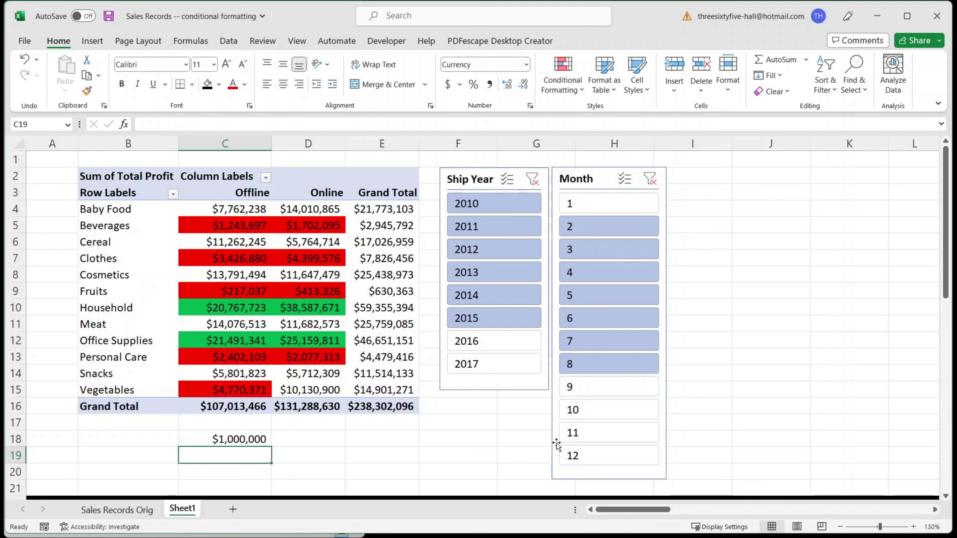
text(5,00)
text(0,000)
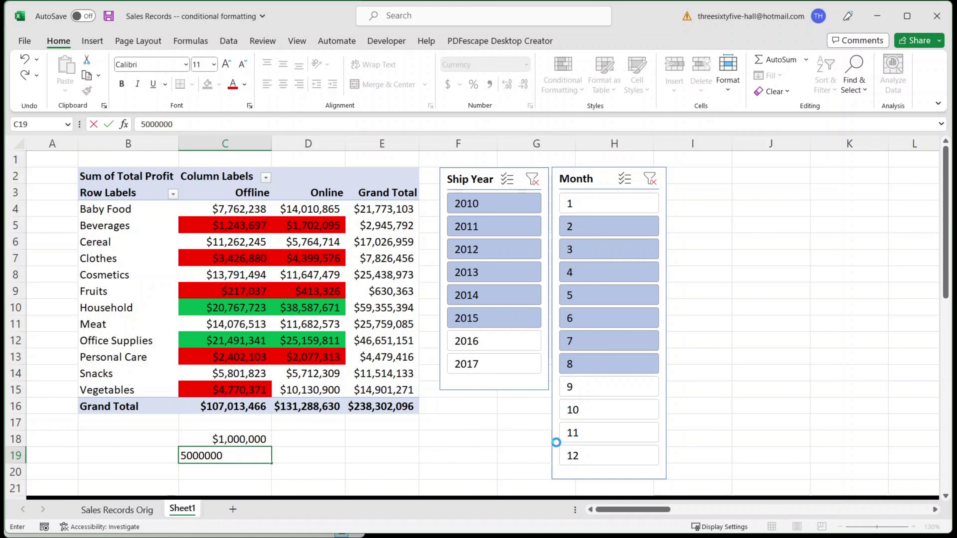
key(Return)
text(10)
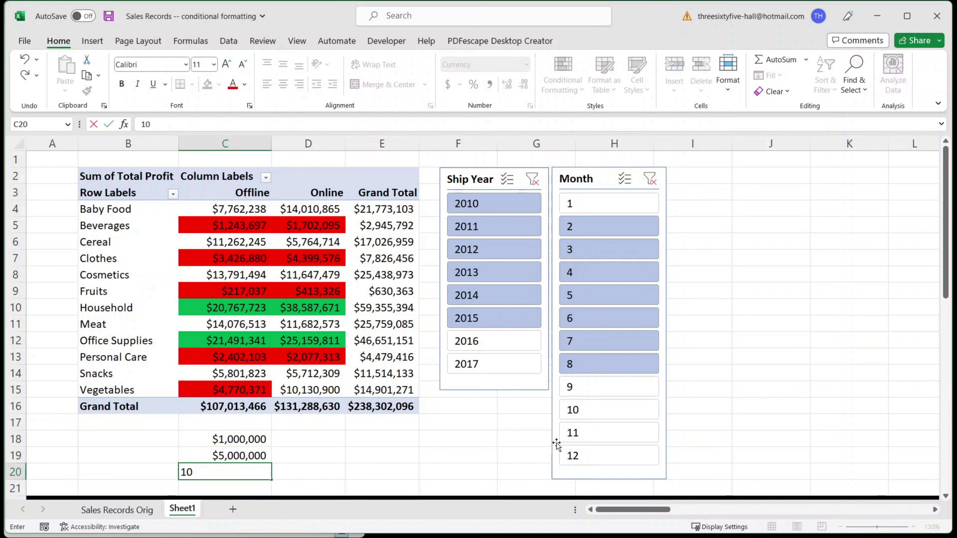
text(,000,000)
key(Return)
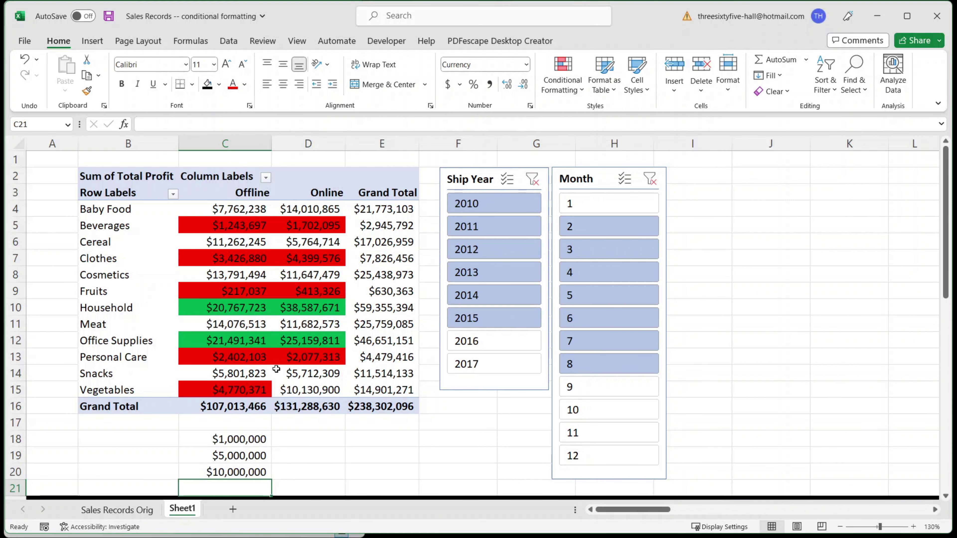
Step: Delete both the greater-than and less-than conditional formatting rules from this worksheet
click(579, 91)
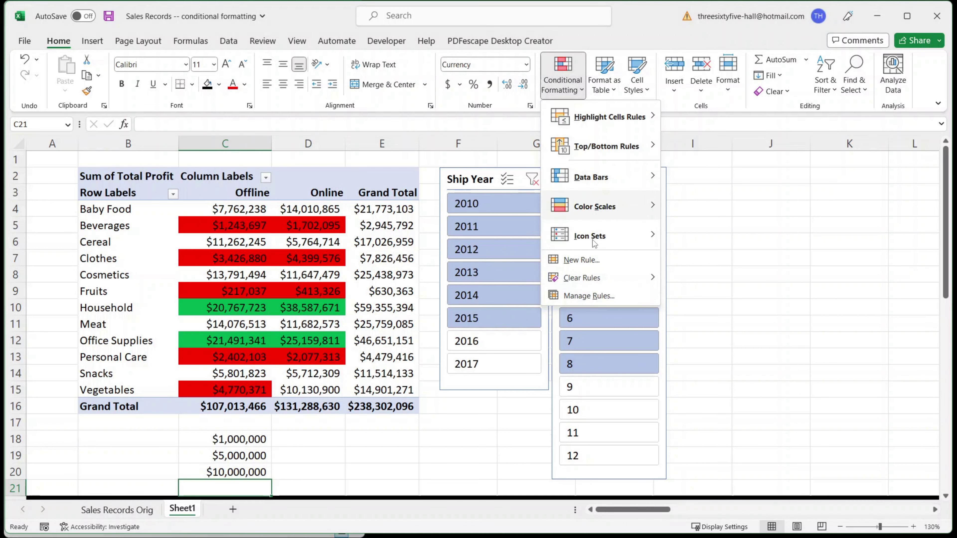
click(588, 296)
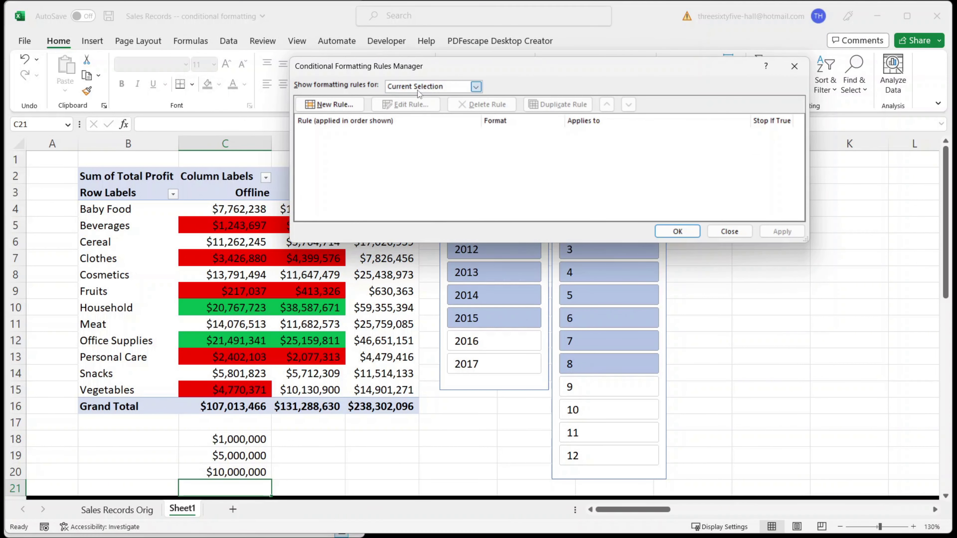
click(429, 86)
click(418, 98)
click(413, 137)
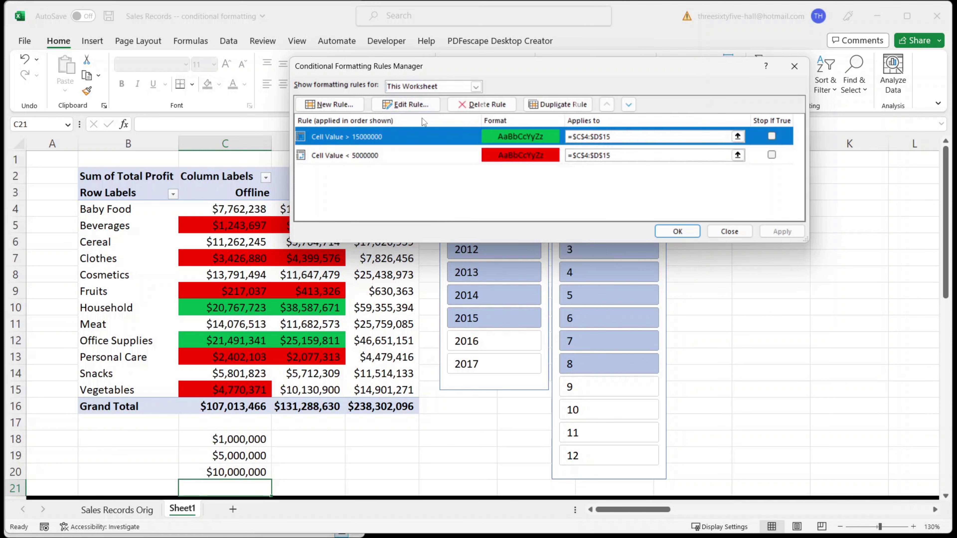
click(497, 108)
click(497, 108)
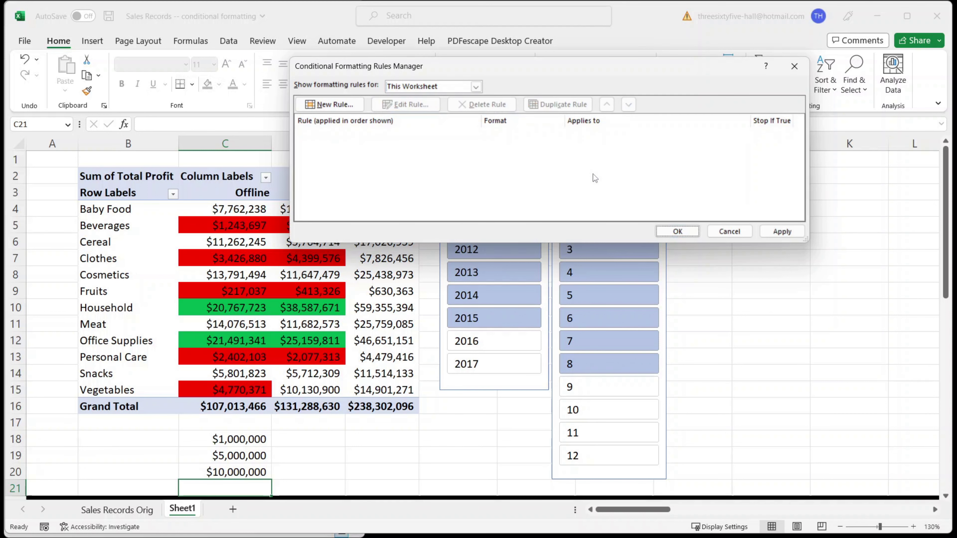
click(678, 232)
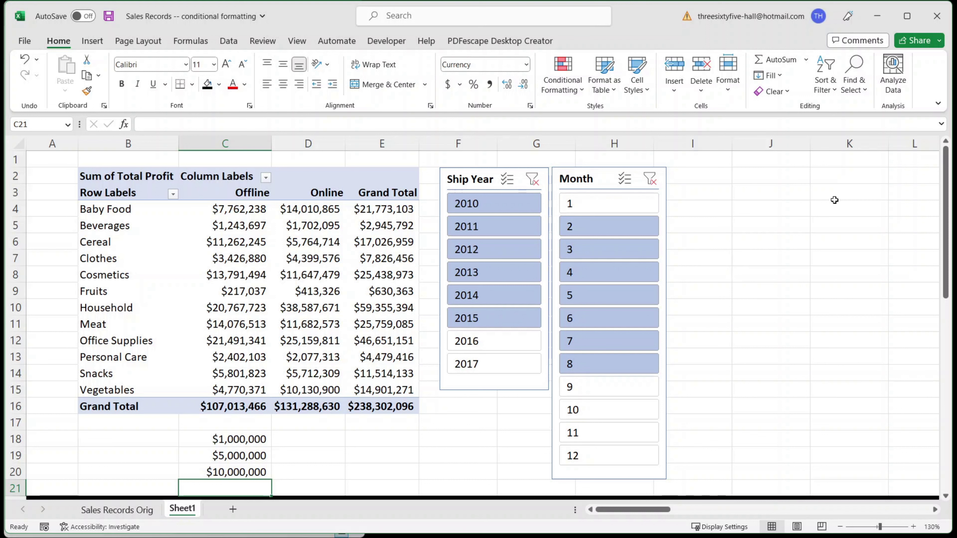
Step: Enter the label Threshold in cell J2
click(793, 177)
text(Threshold)
key(Return)
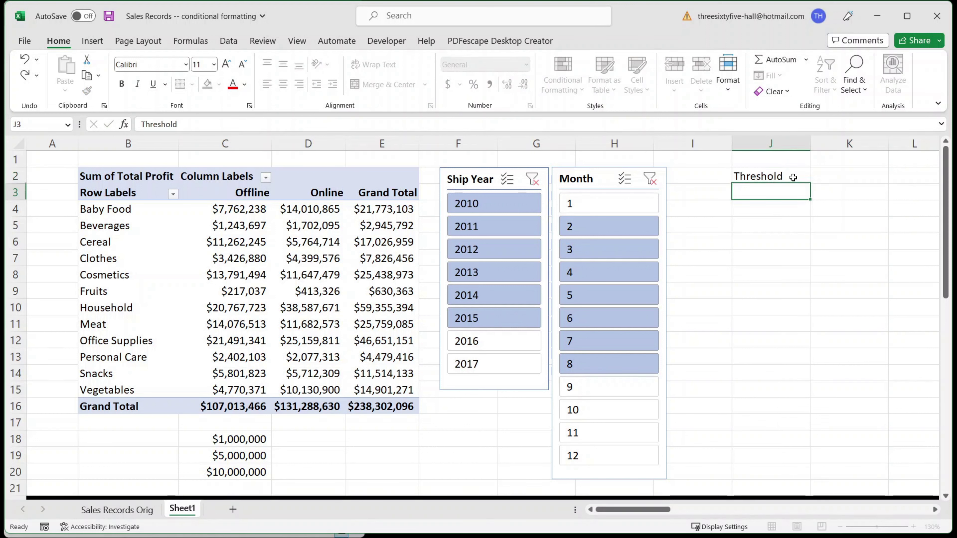
Step: Add list data validation to cell K2, using C18:C20 as the source of the in-cell dropdown
click(793, 177)
key(Tab)
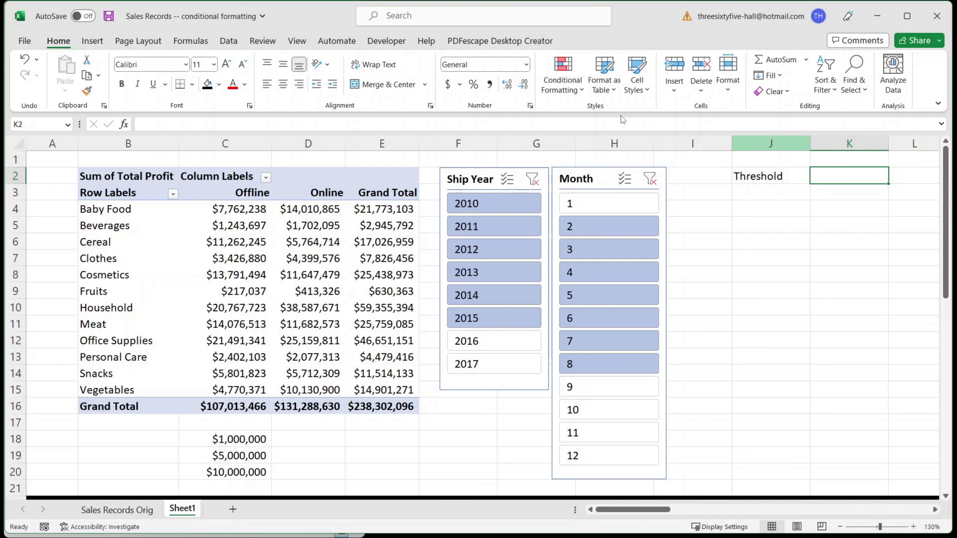
click(241, 45)
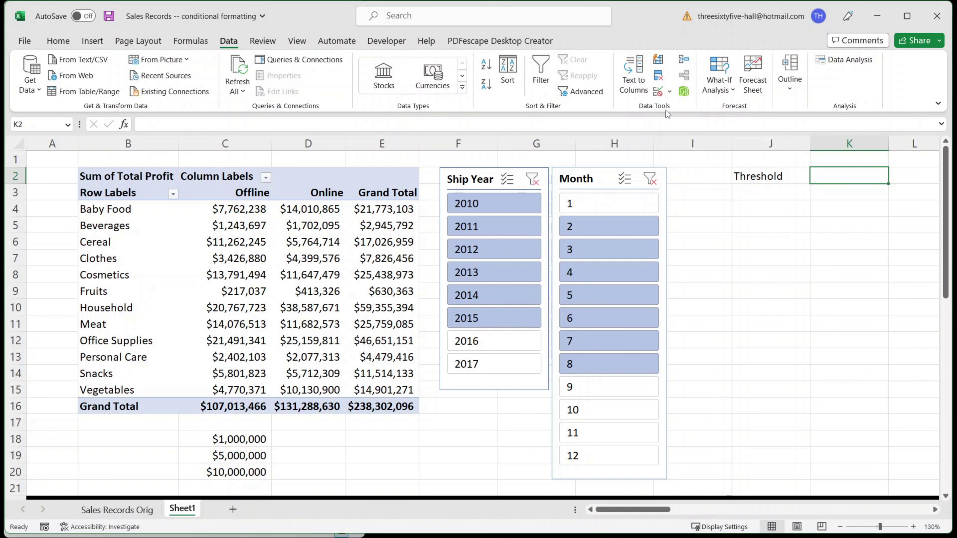
click(670, 93)
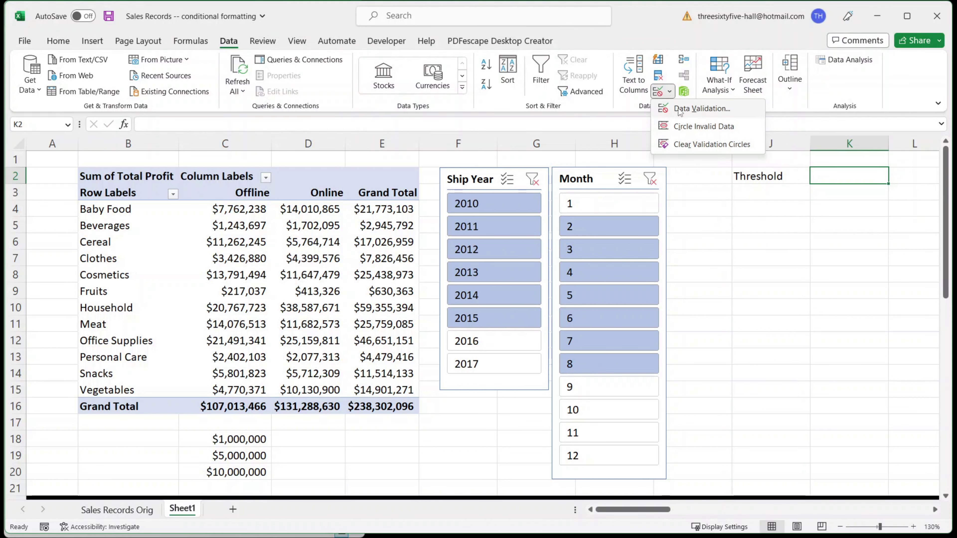
click(694, 109)
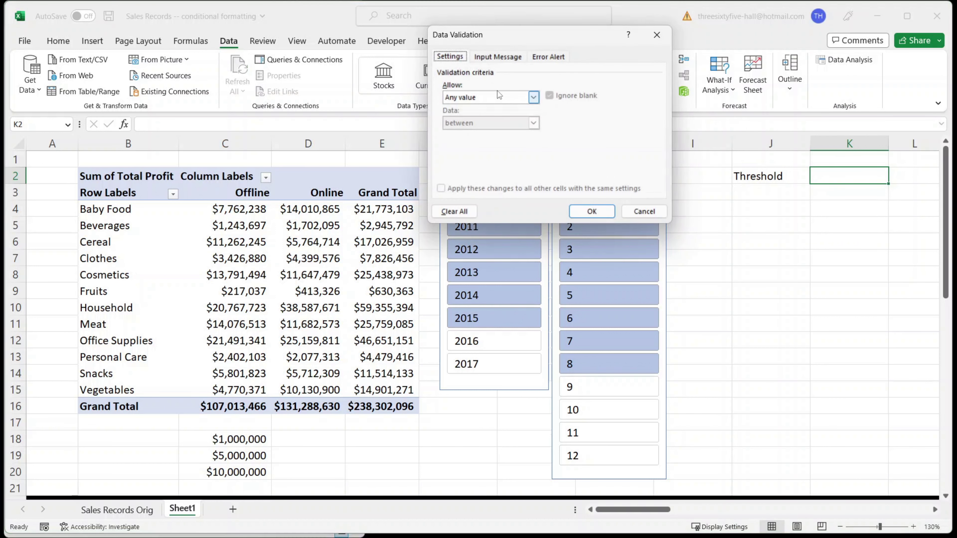
click(532, 99)
click(488, 135)
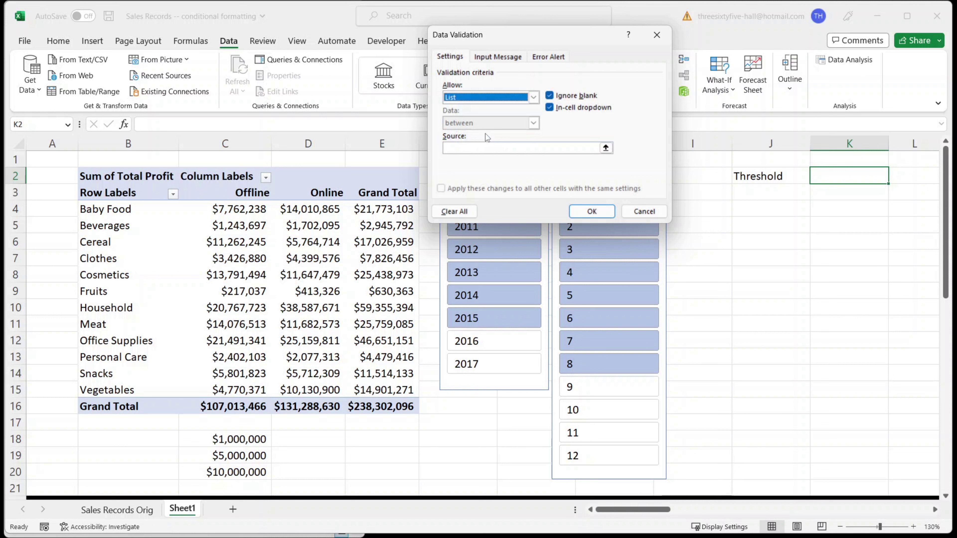
click(498, 149)
click(254, 445)
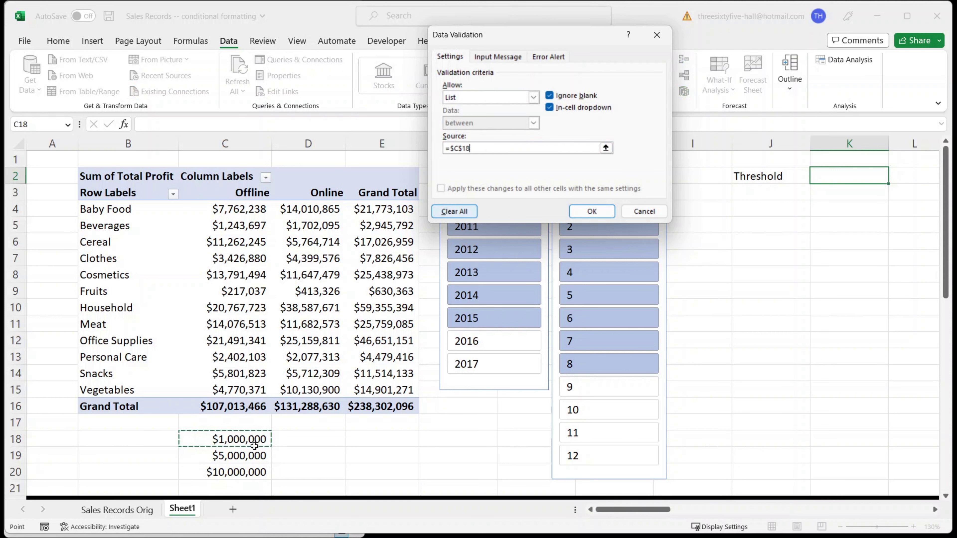
drag(254, 446, 223, 472)
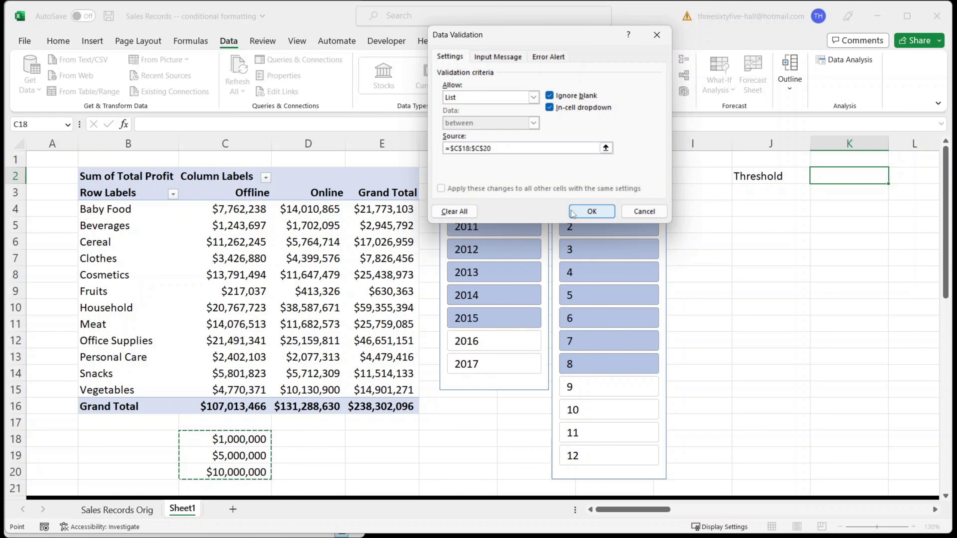
click(582, 211)
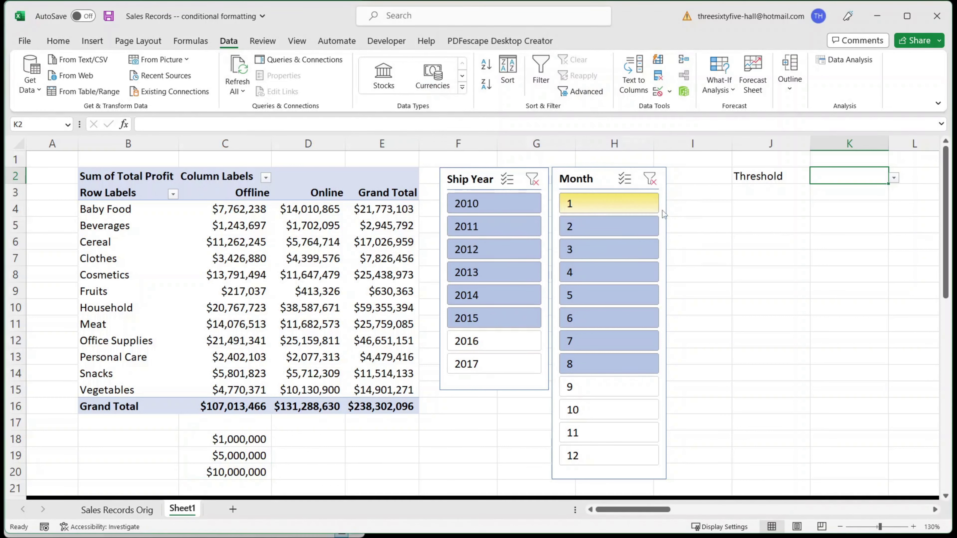
Step: Choose $1,000,000 as the threshold in K2
click(894, 178)
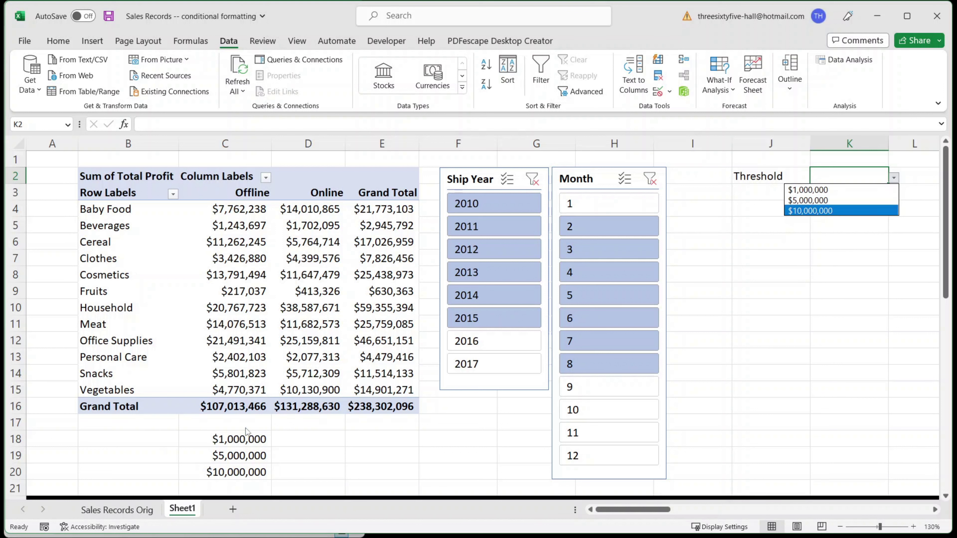
click(801, 192)
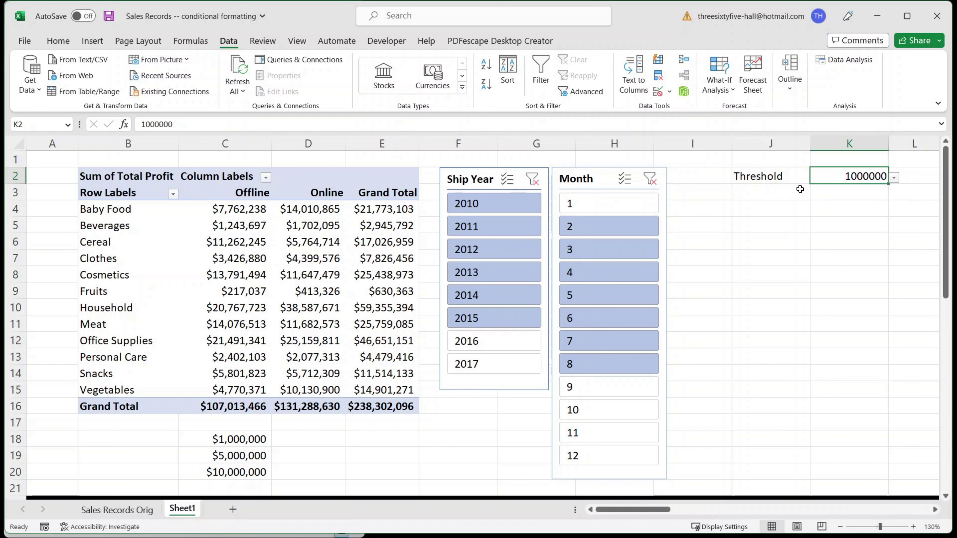
click(801, 203)
Step: Create a formatting rule for C4:D15 that formats only cell values less than the threshold in $K$2
drag(243, 212, 292, 389)
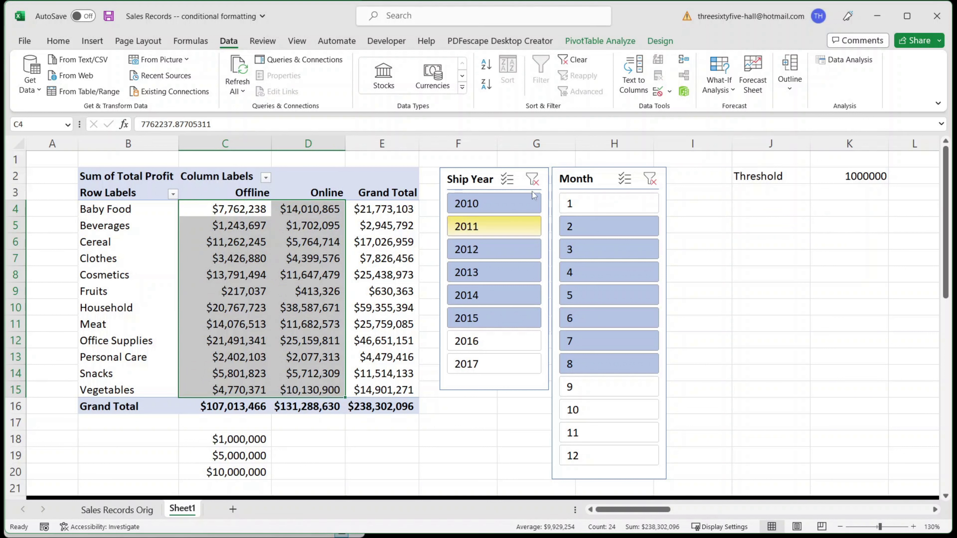
click(65, 42)
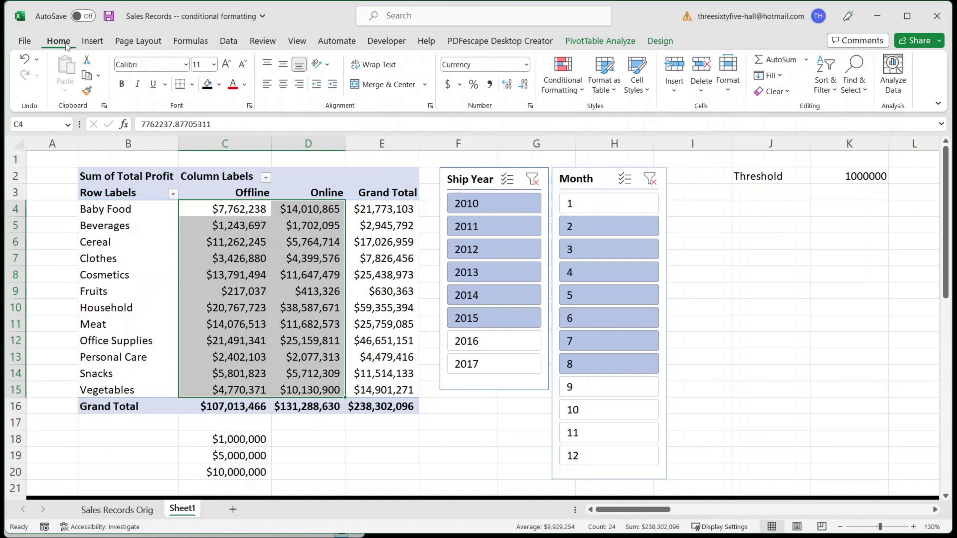
click(578, 85)
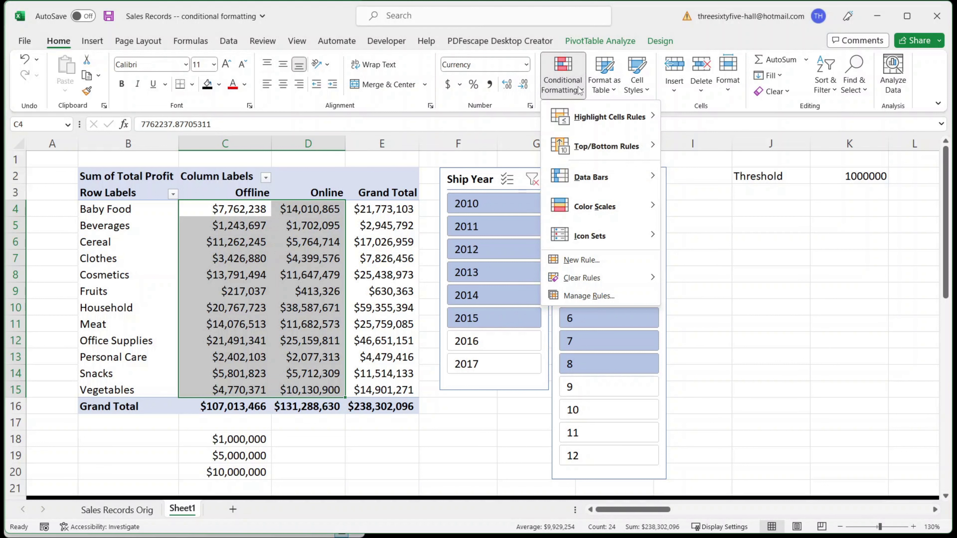
click(585, 263)
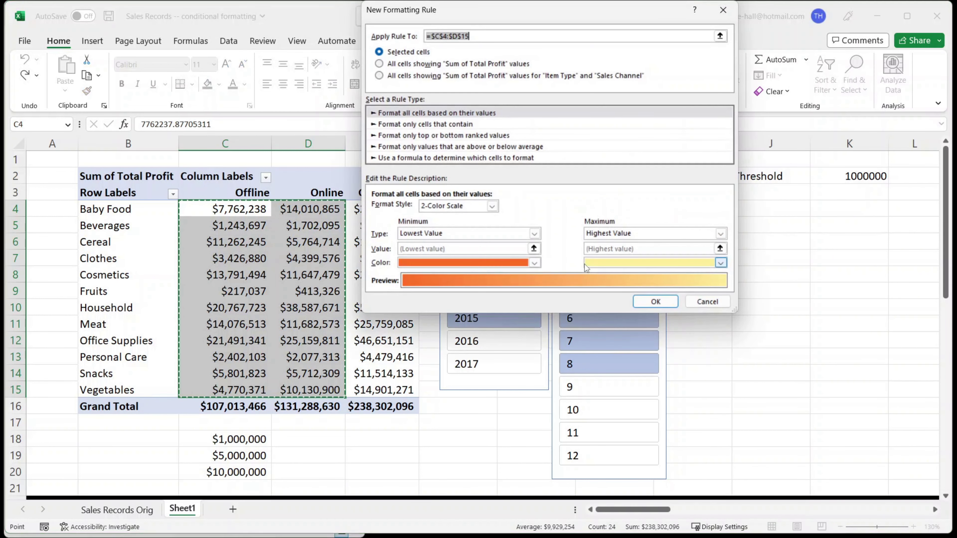
click(394, 126)
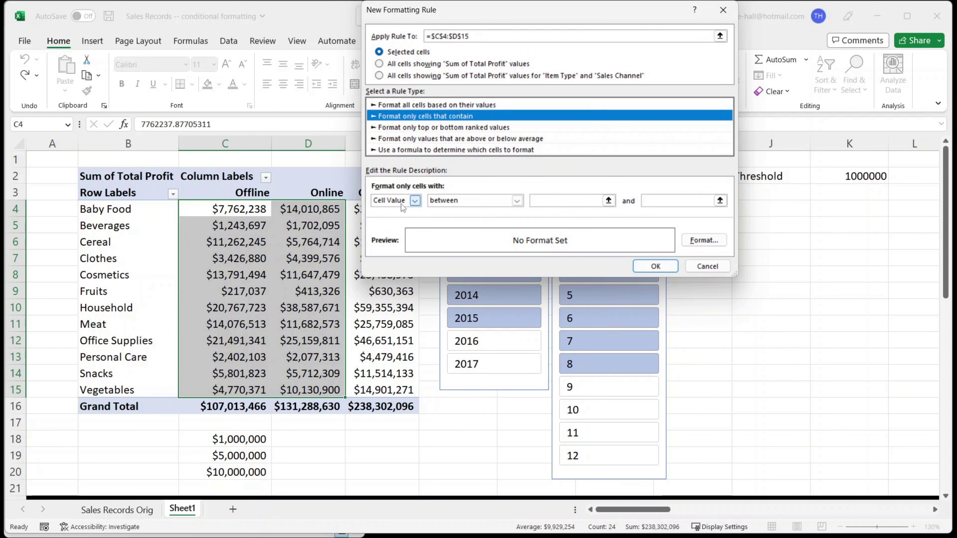
click(516, 200)
click(465, 255)
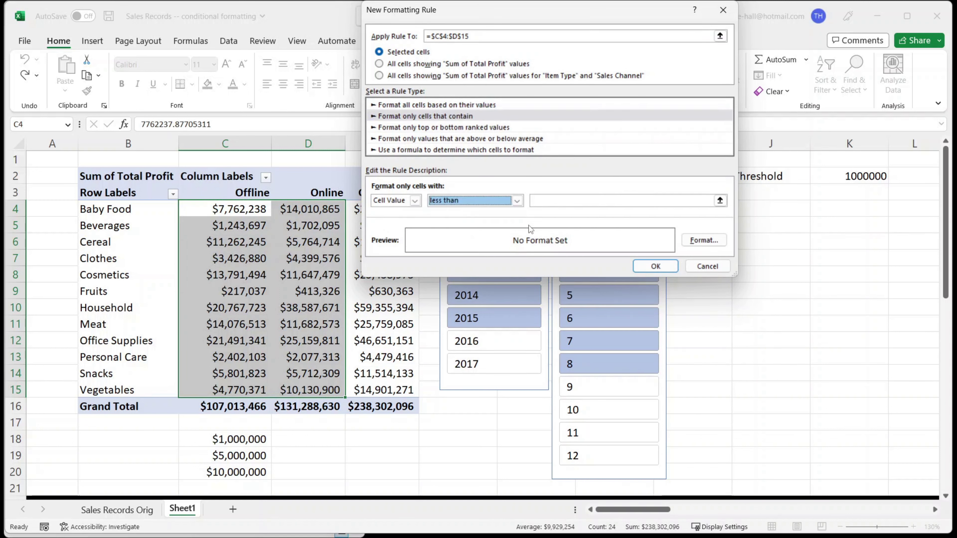
click(557, 203)
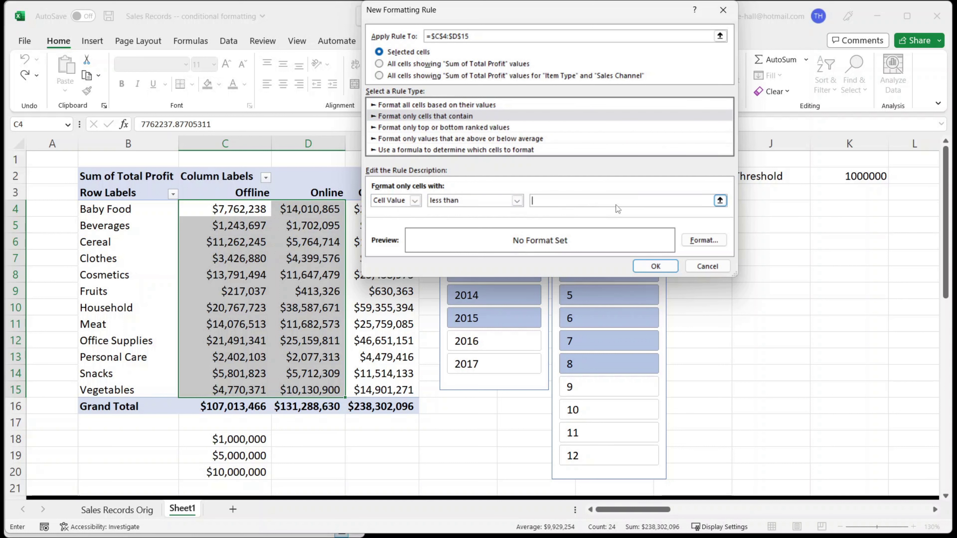
click(863, 175)
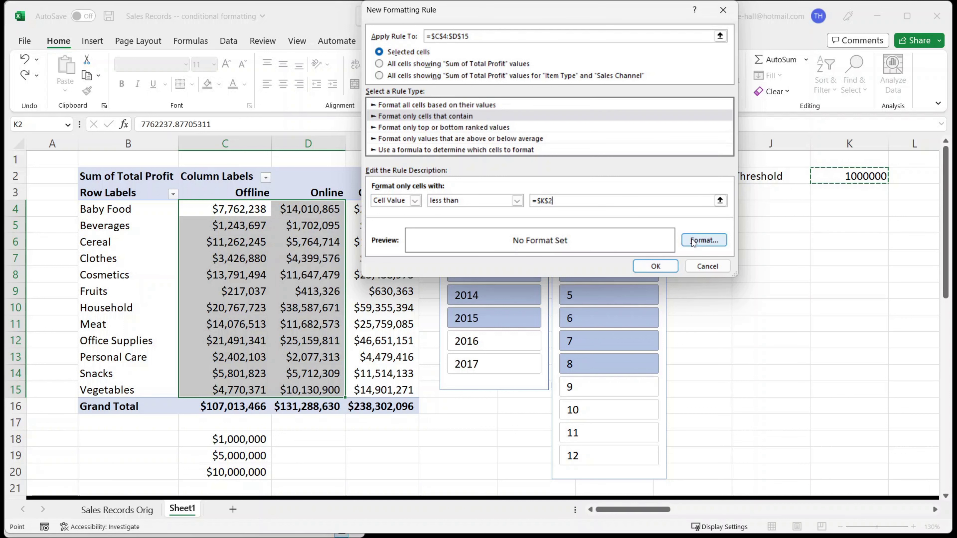
Step: Give the less-than-threshold rule a red fill and apply it to the Offline and Online values
click(703, 240)
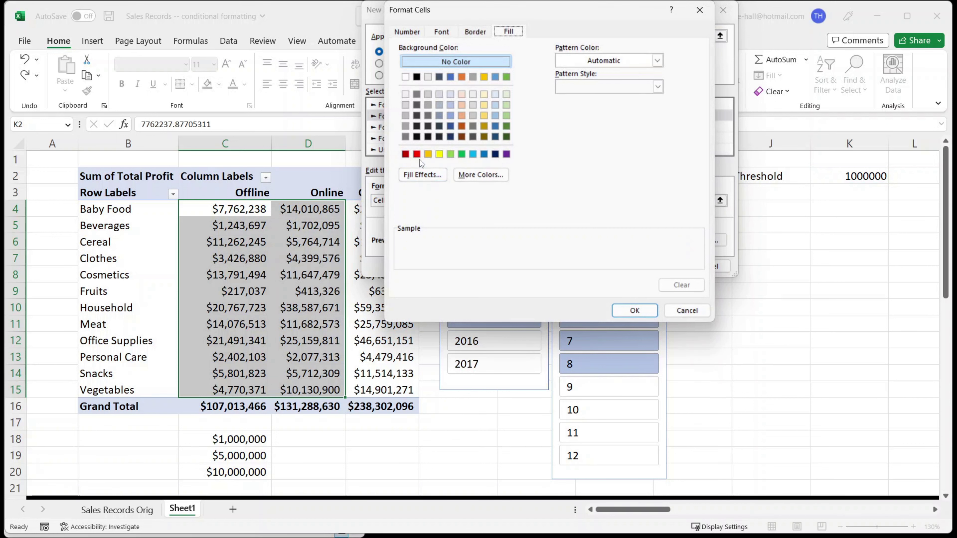
click(417, 154)
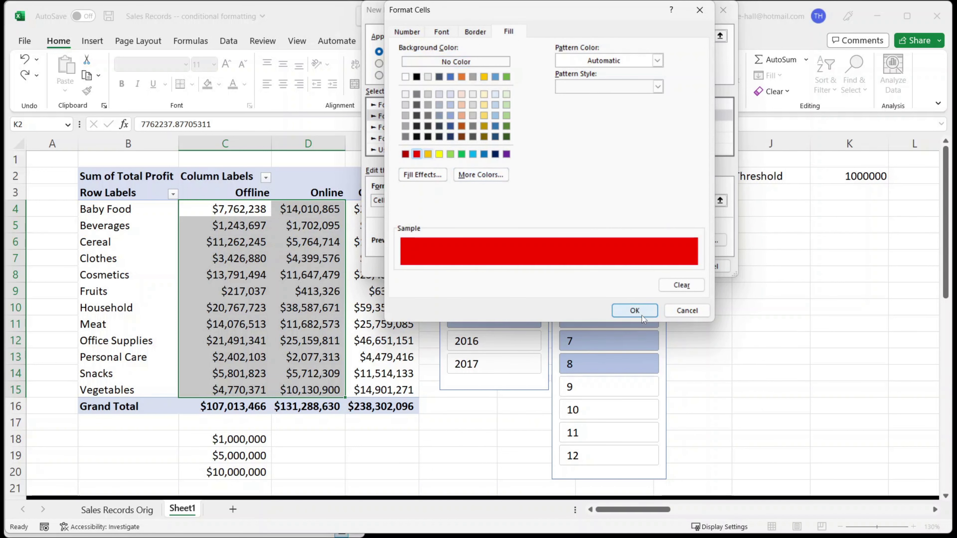
click(635, 310)
click(656, 266)
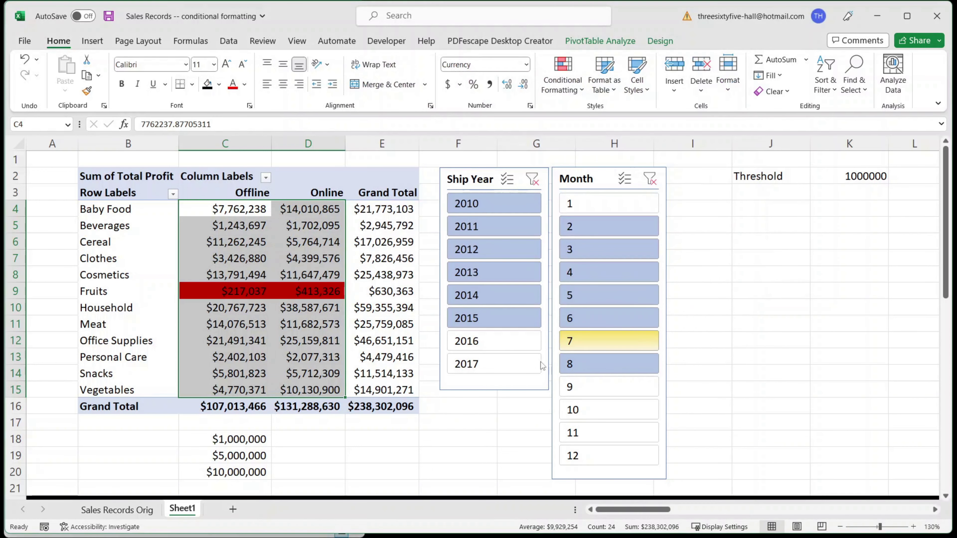
click(467, 455)
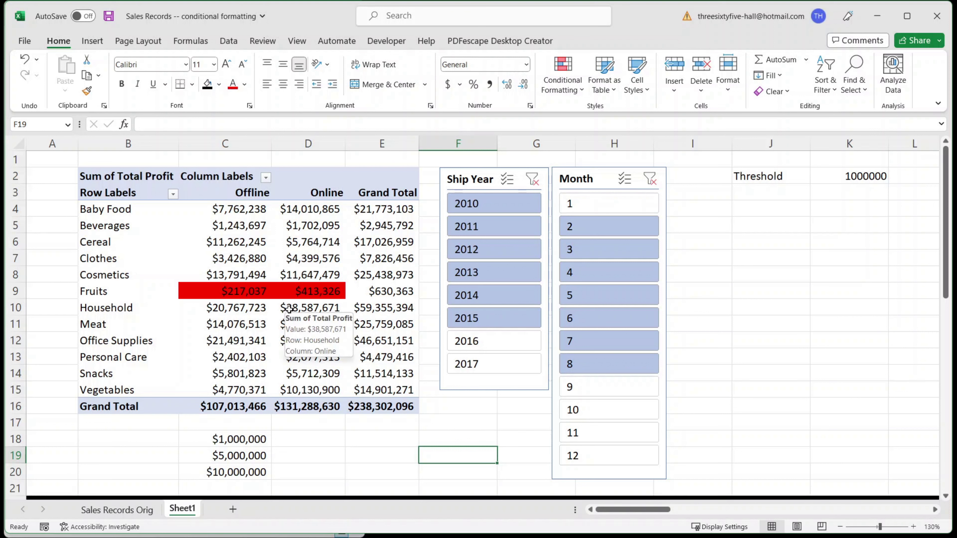
Step: Change the threshold in K2 to $5,000,000 and after that to $10,000,000
click(860, 178)
click(894, 178)
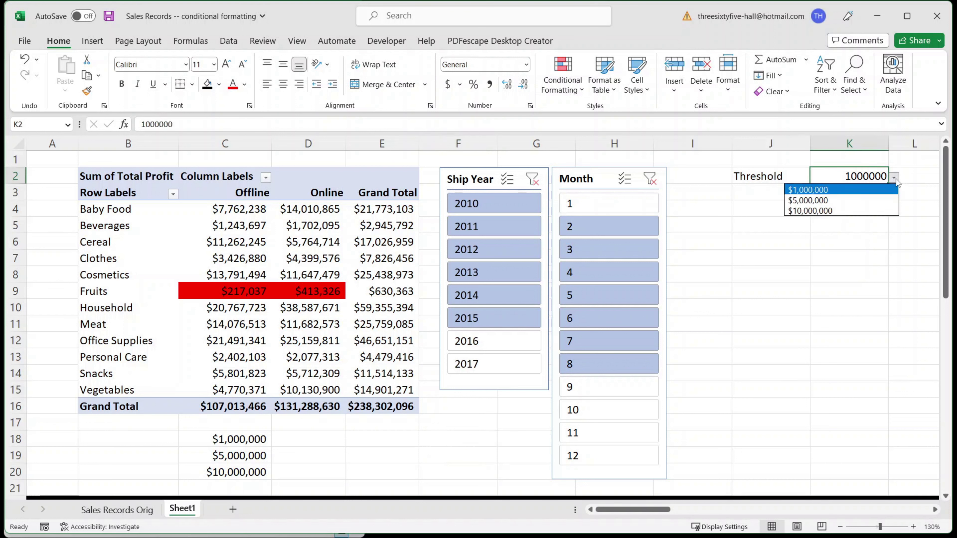
click(860, 200)
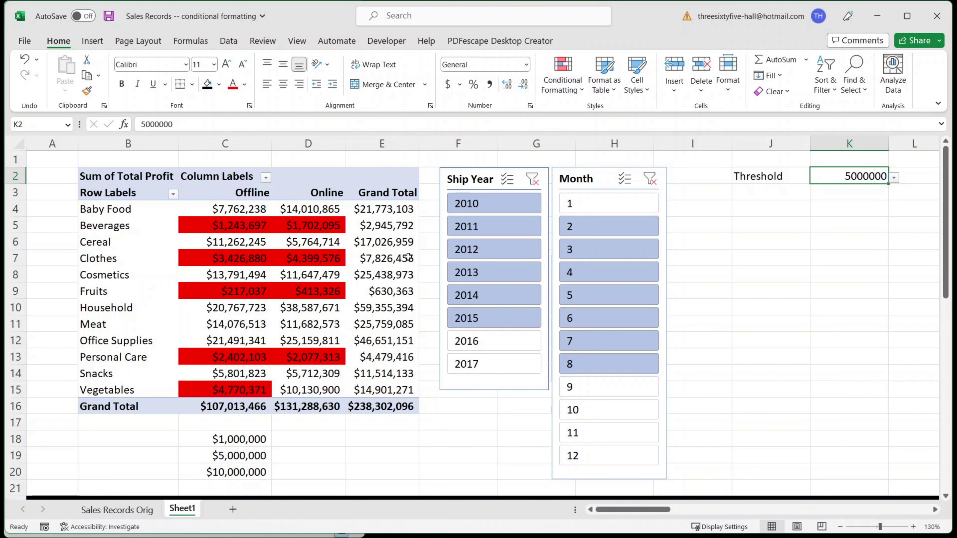
click(894, 177)
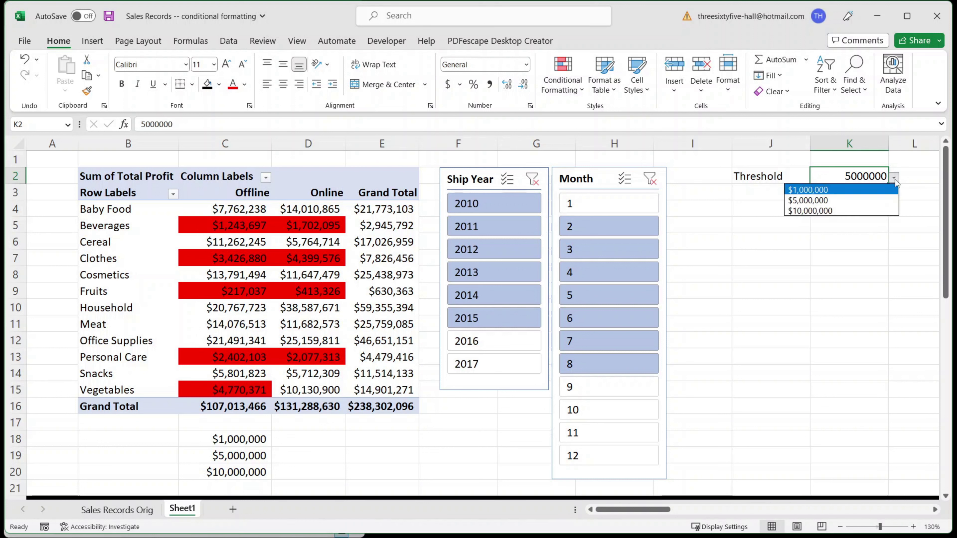
click(864, 211)
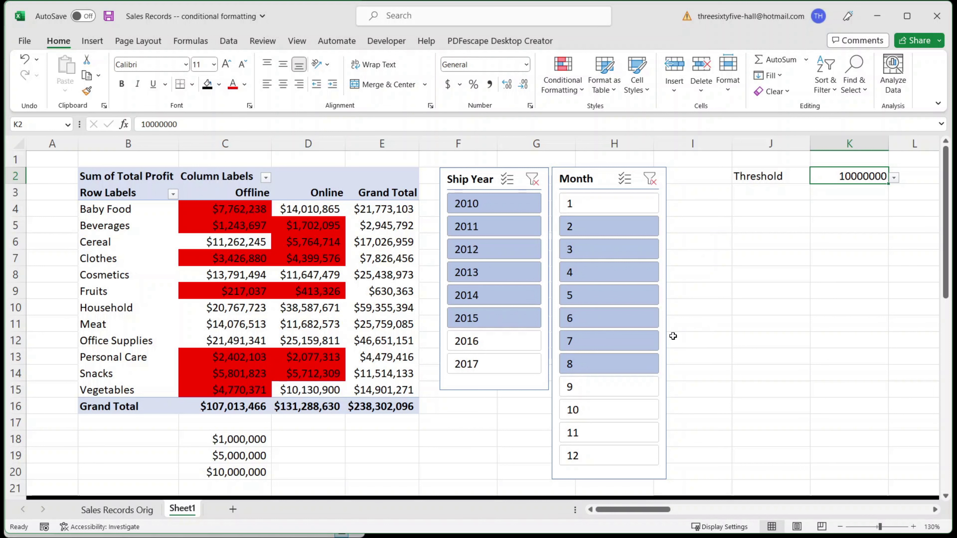
Step: Filter the upper pivot table to ship years 2011 through 2016 and months 1 through 9
click(492, 227)
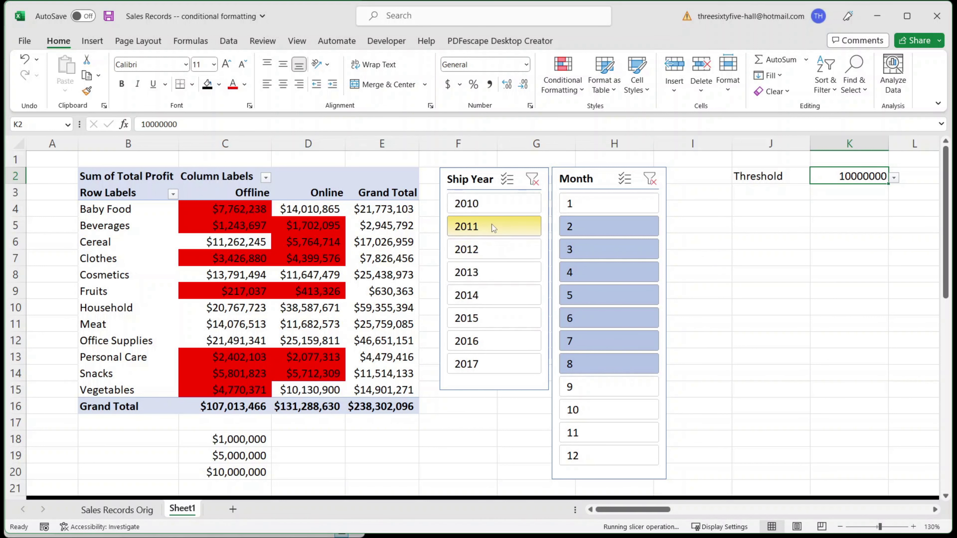
shift+click(479, 332)
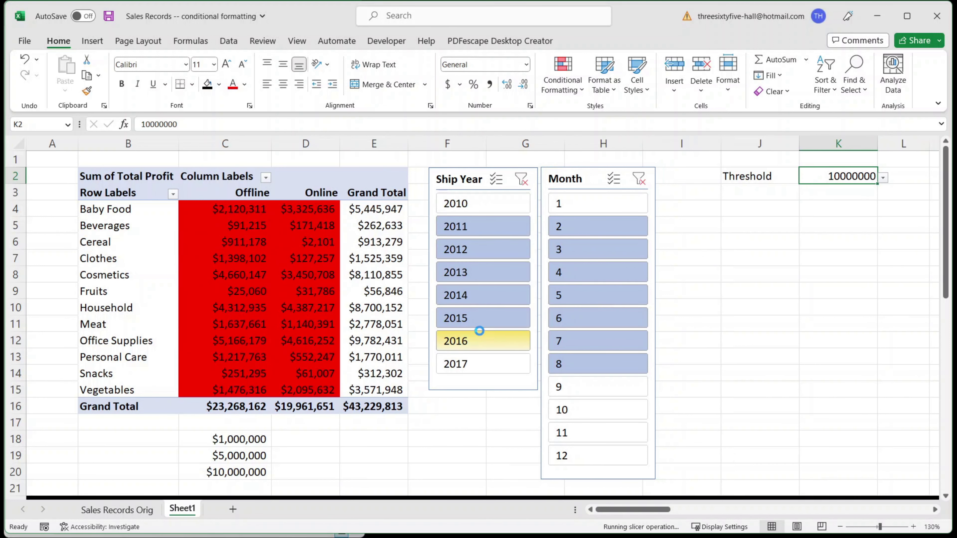
click(587, 205)
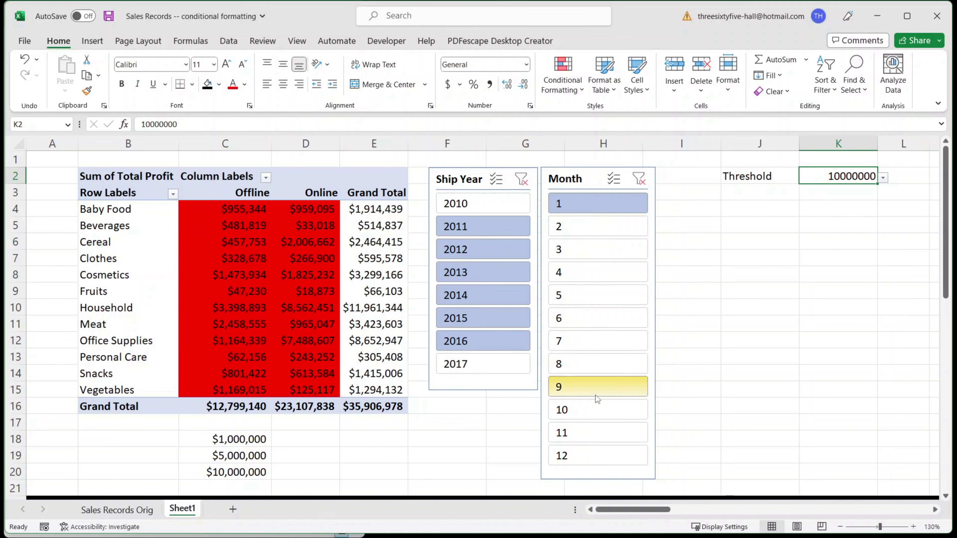
shift+click(597, 394)
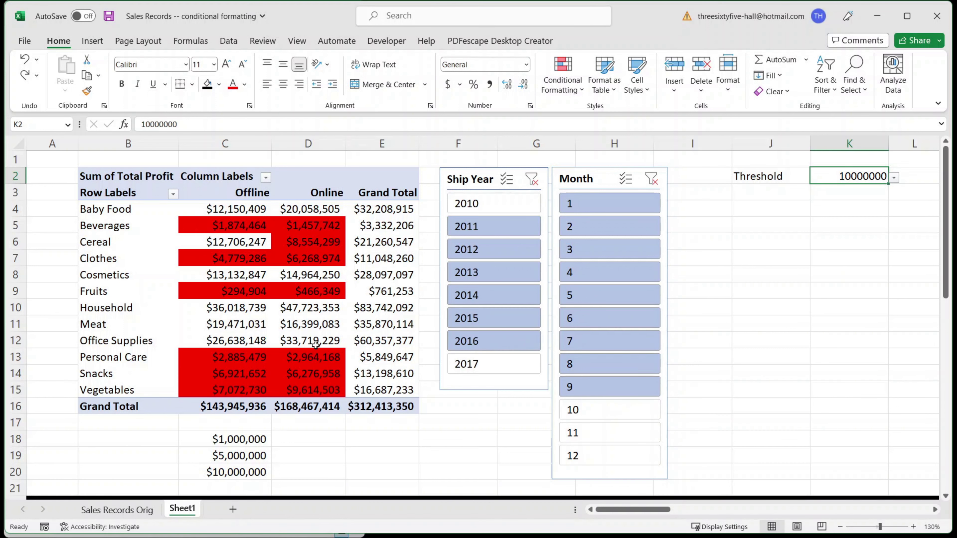
mouse_move(316, 345)
Step: Delete the worksheet's conditional formatting rule that compares cell values with $K$2
click(565, 86)
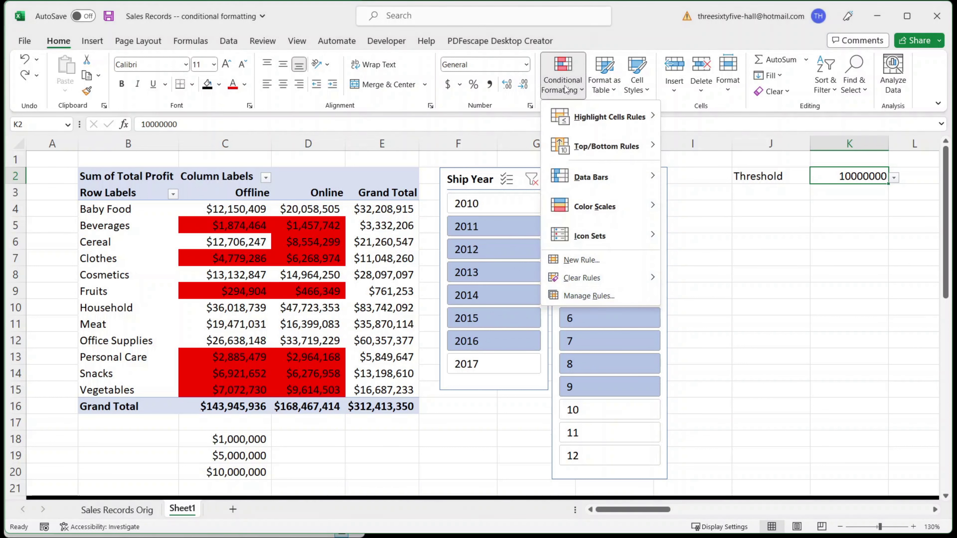
click(578, 297)
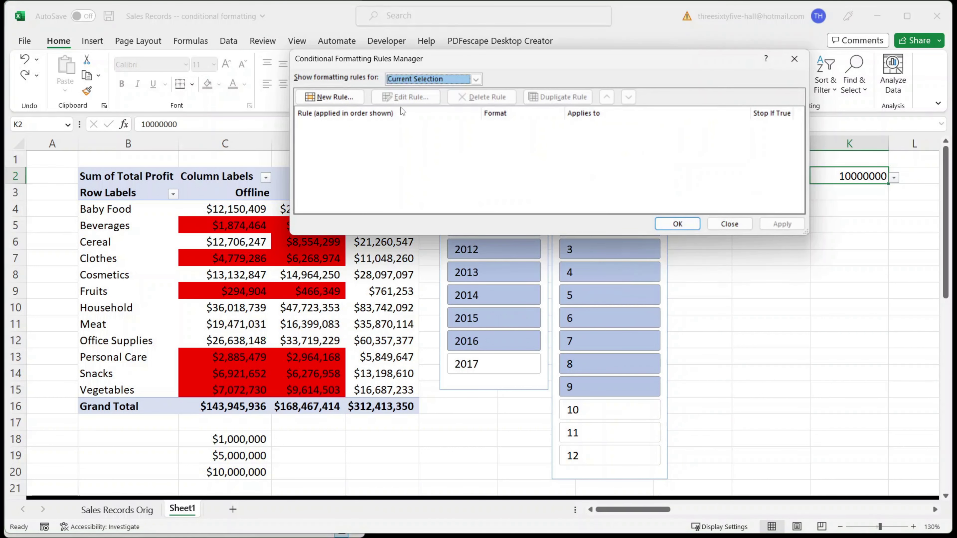
click(475, 79)
click(411, 97)
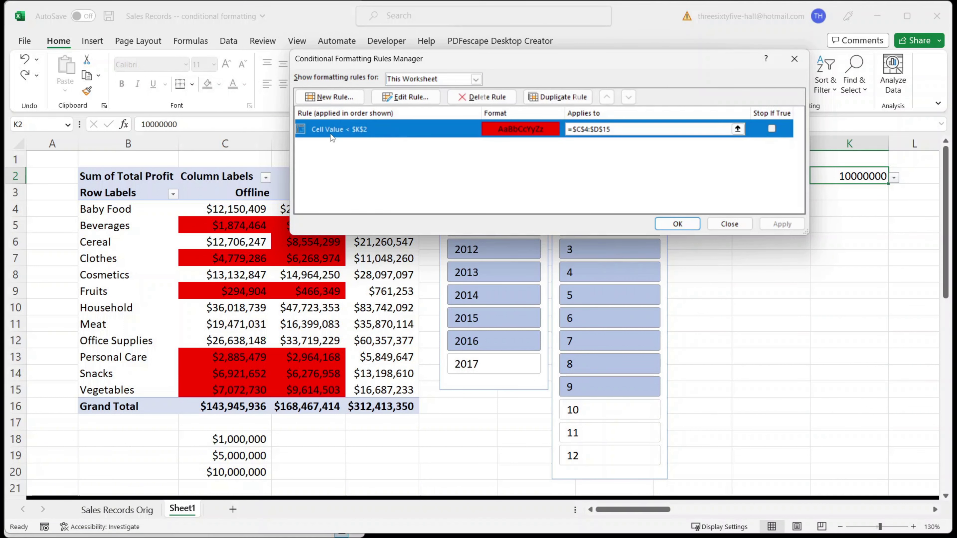
click(490, 97)
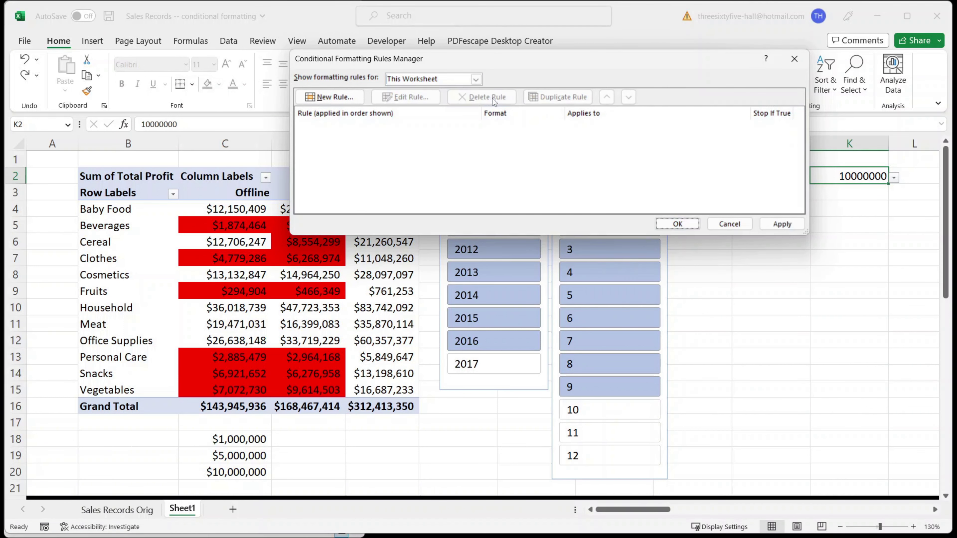
click(677, 223)
click(740, 278)
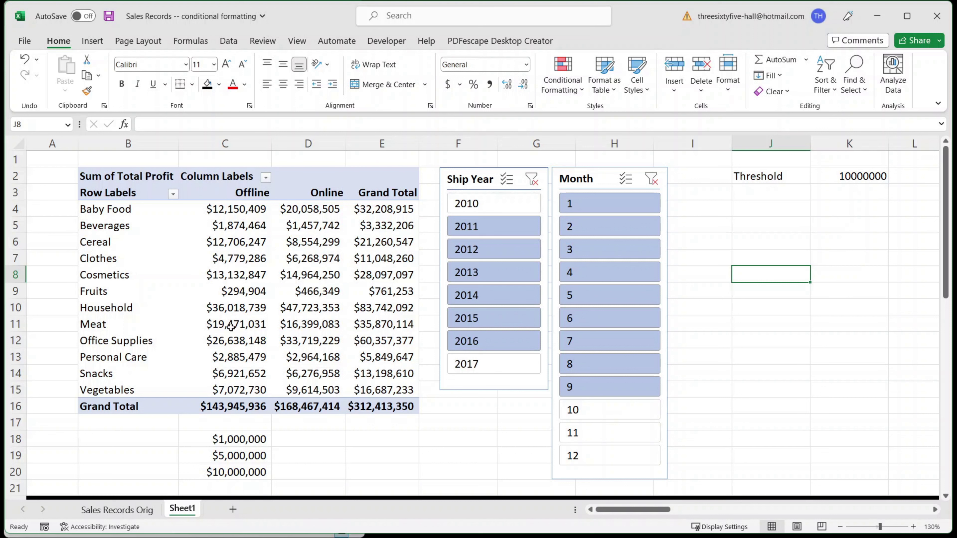
Step: Create a formula-based formatting rule for the Offline values in C4:C15 with the formula =C4>D4
mouse_move(231, 321)
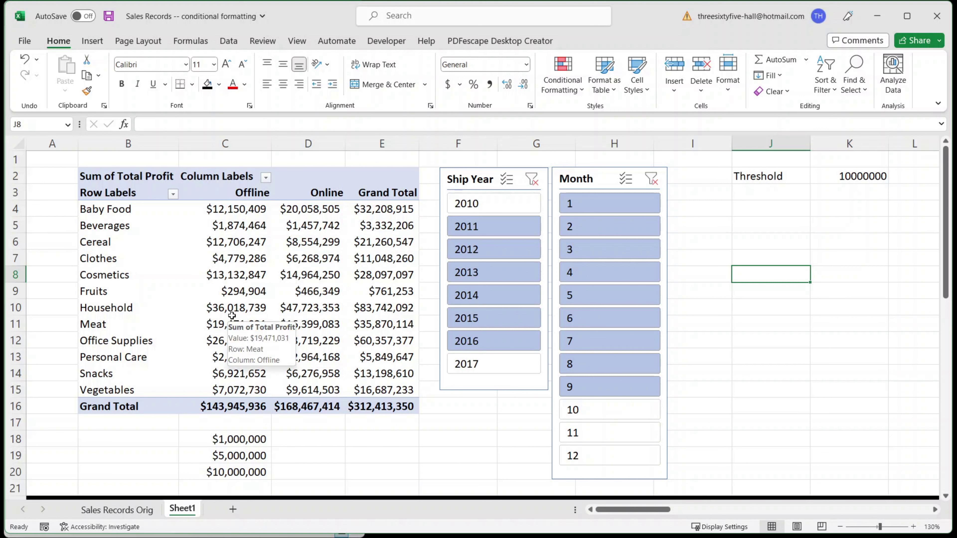
click(236, 208)
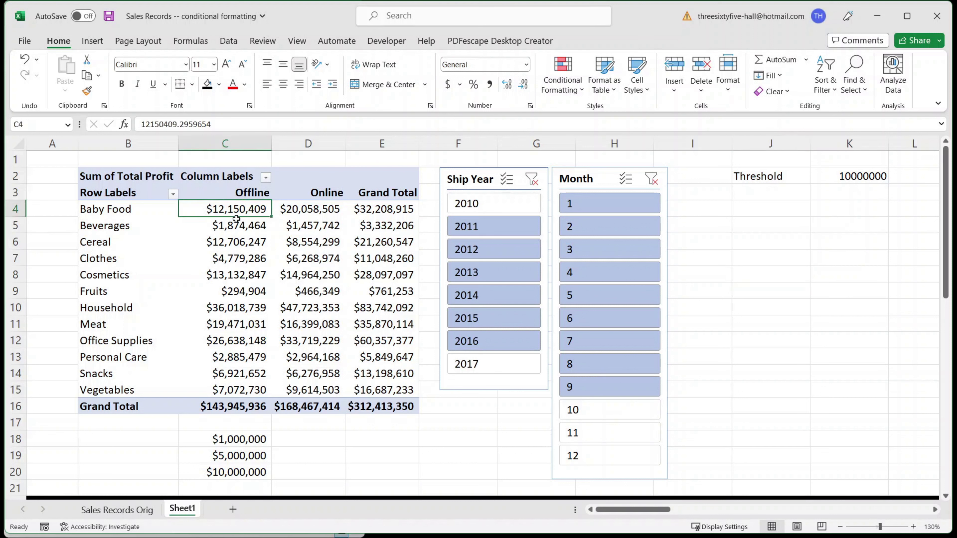
drag(236, 218, 236, 277)
drag(233, 208, 239, 388)
click(575, 93)
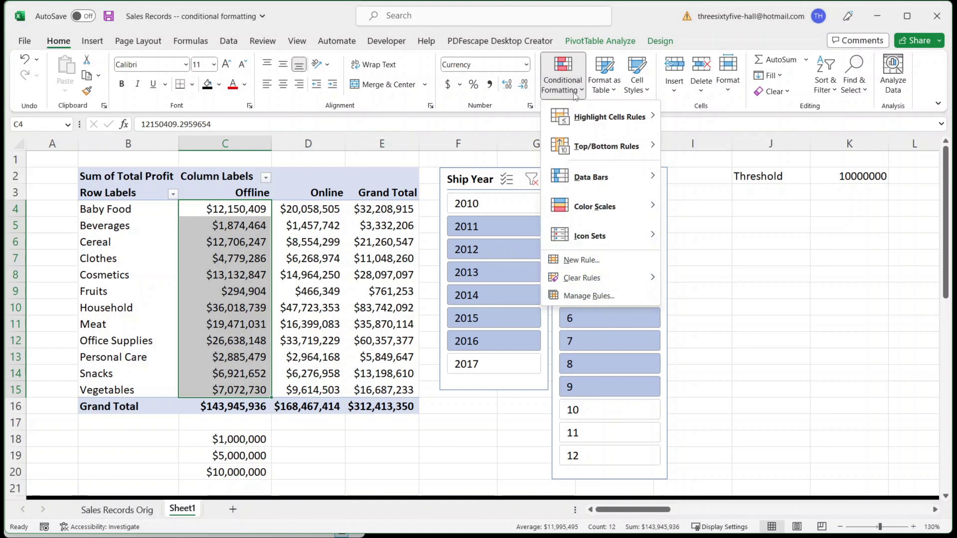
click(583, 261)
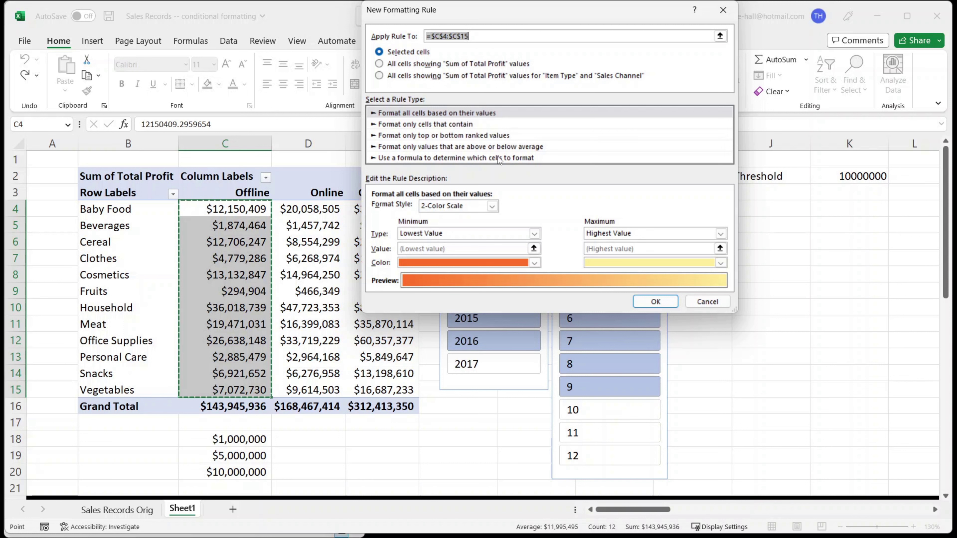
click(489, 158)
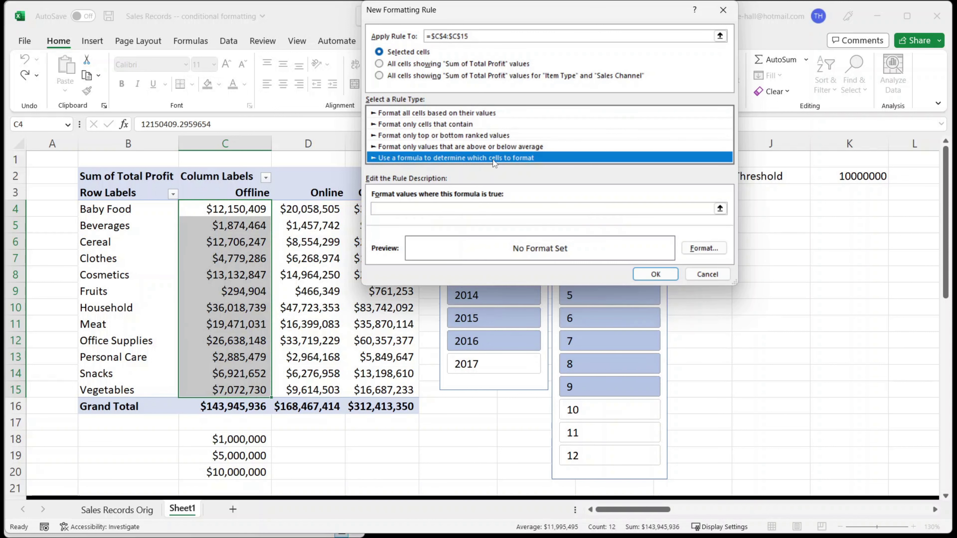
click(460, 208)
click(450, 211)
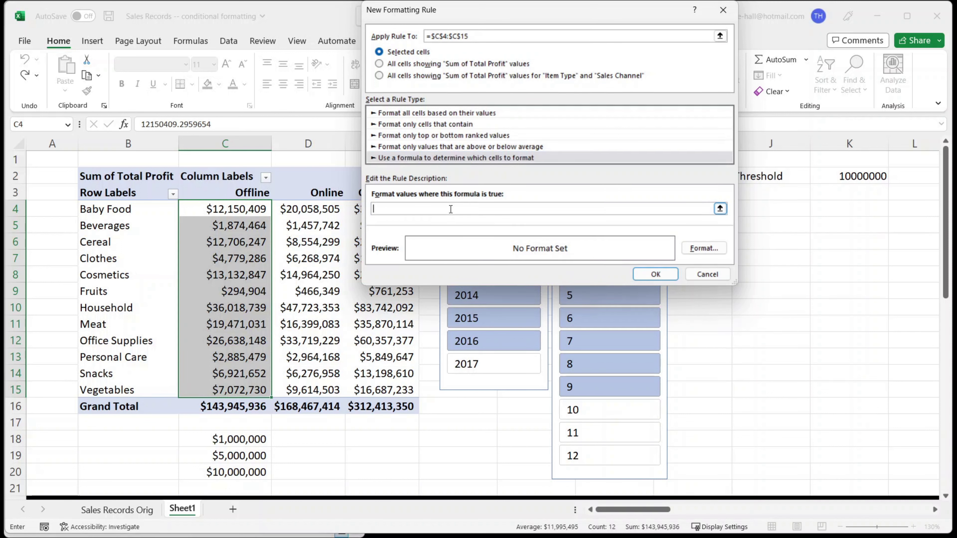
text(=)
text(C4>D4)
Step: Give the Offline-greater-than-Online rule a green fill and apply it to the Offline values
click(712, 251)
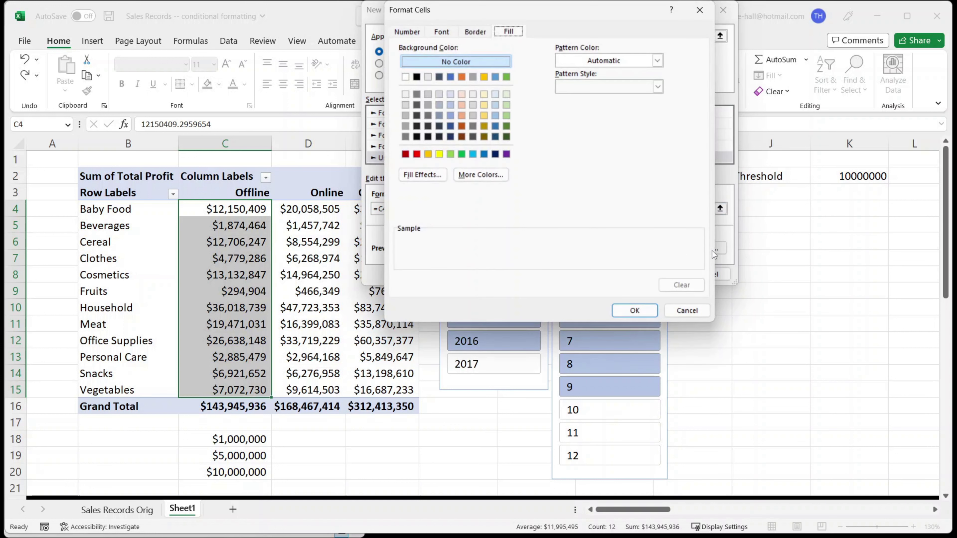
click(461, 154)
click(634, 310)
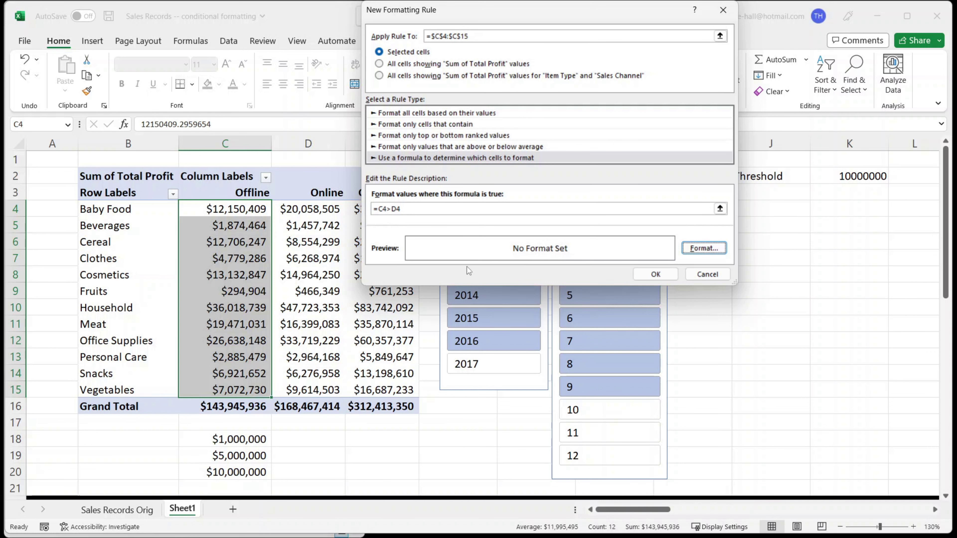
click(658, 275)
click(307, 259)
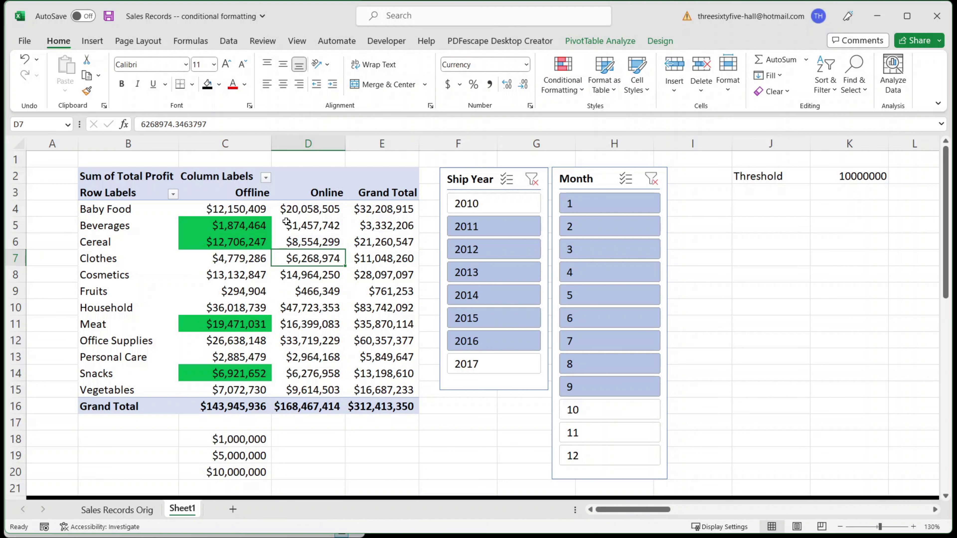
click(320, 436)
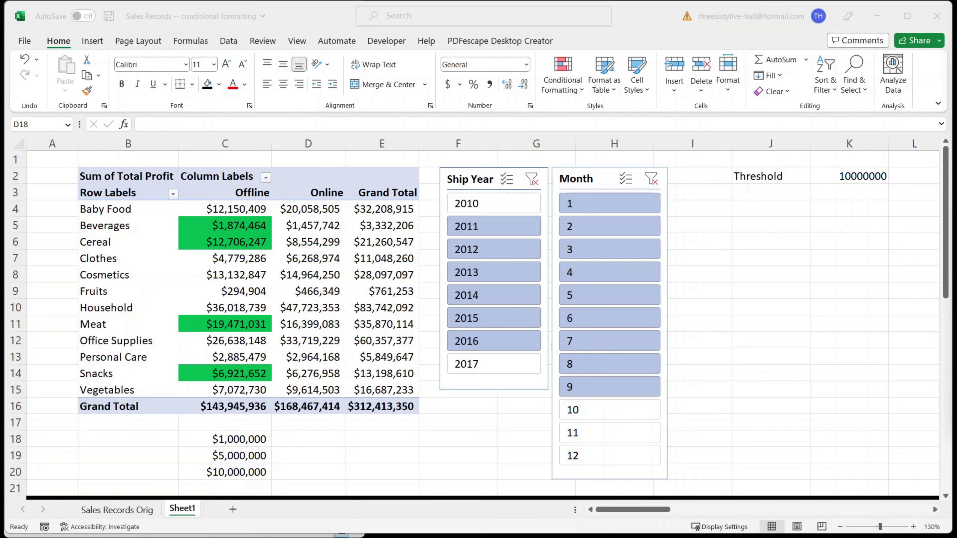
Step: Start a custom icon set rule for the month 1 profits of 2010 through 2017 (C26:J26) in the lower pivot table
key(ctrl+z)
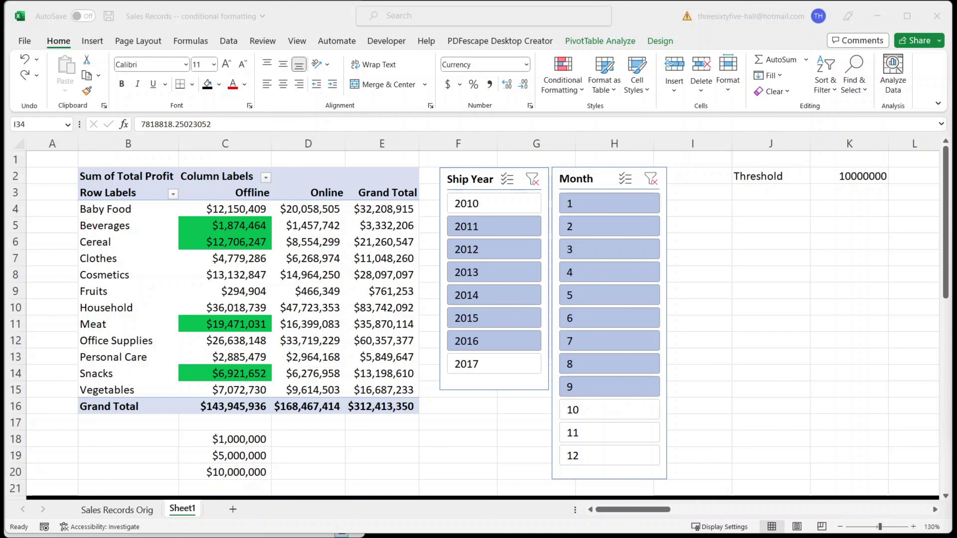
scroll(525, 378, down, 7)
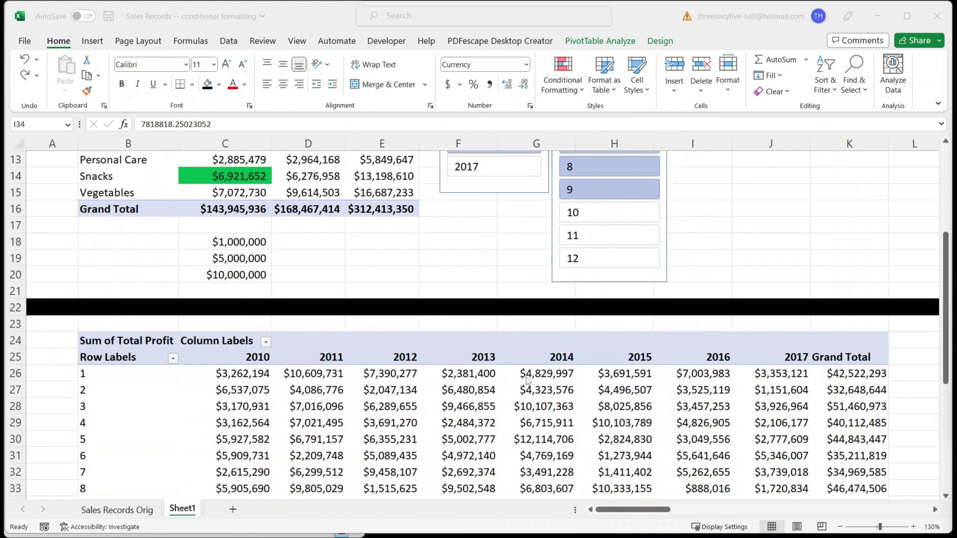
scroll(525, 378, up, 1)
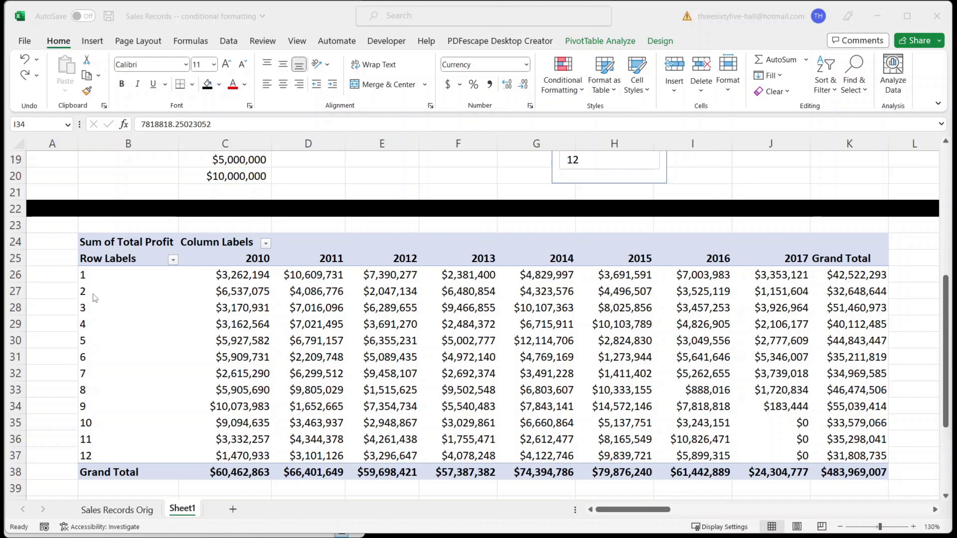
click(85, 275)
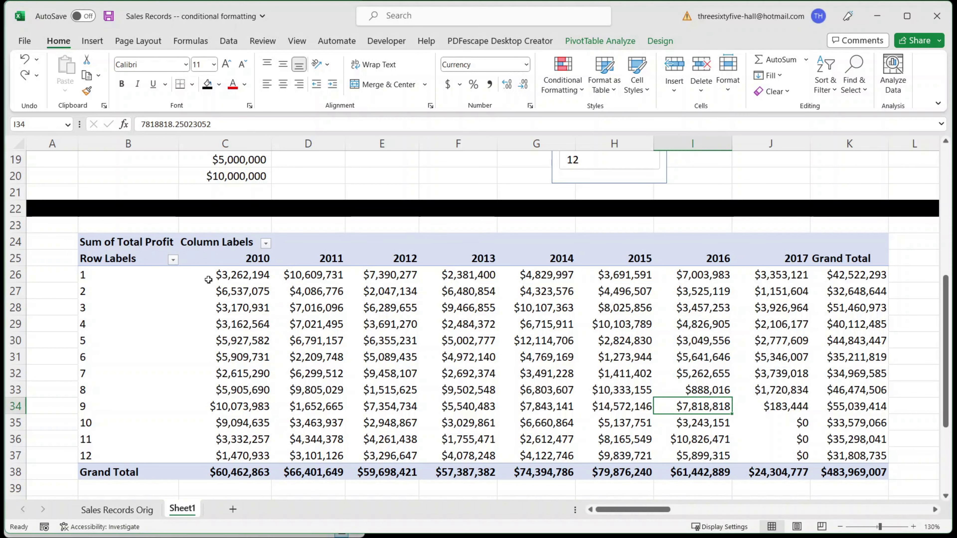
drag(208, 280, 791, 275)
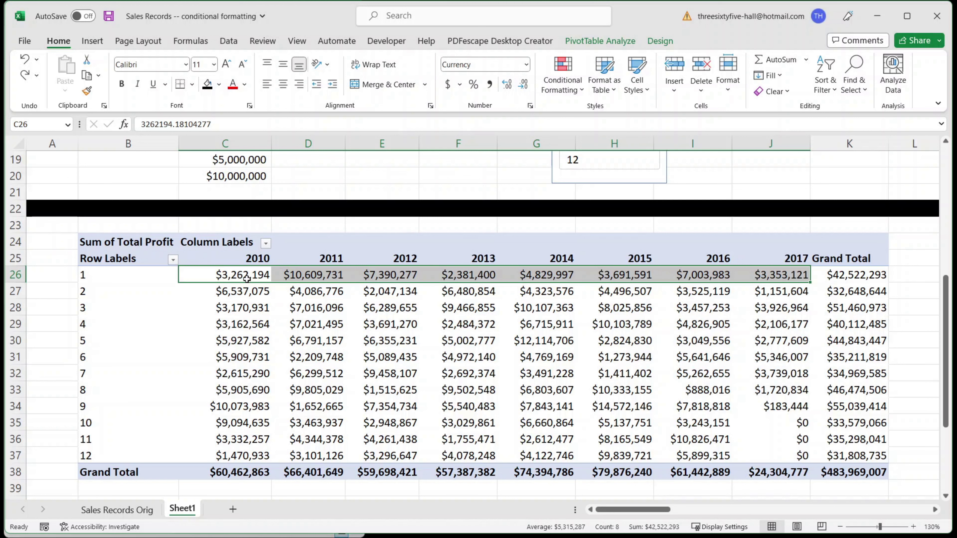
drag(247, 279, 776, 278)
click(563, 75)
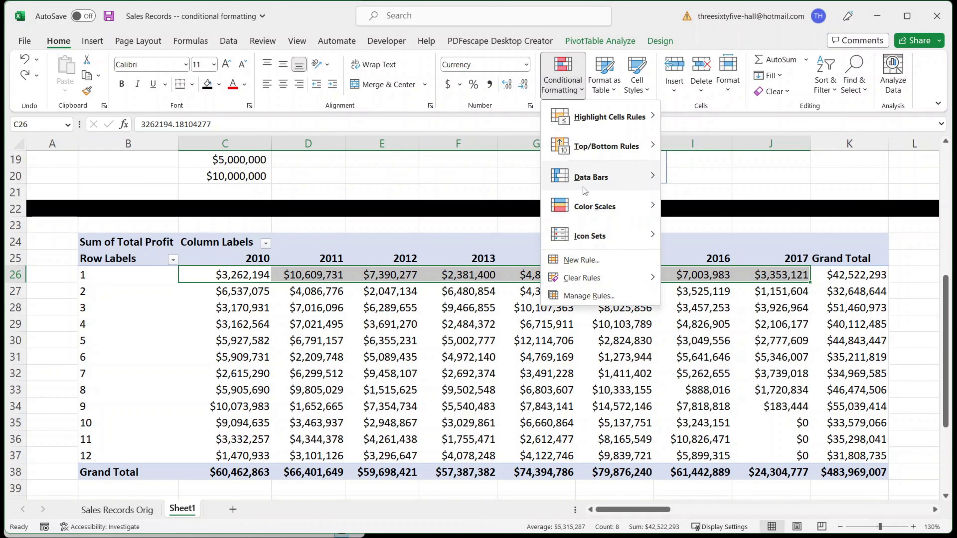
mouse_move(582, 237)
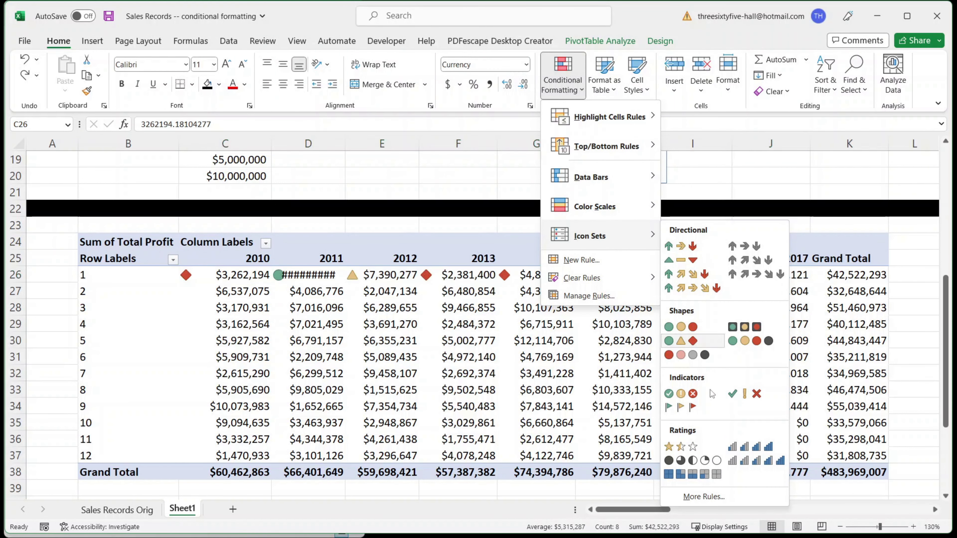
click(694, 498)
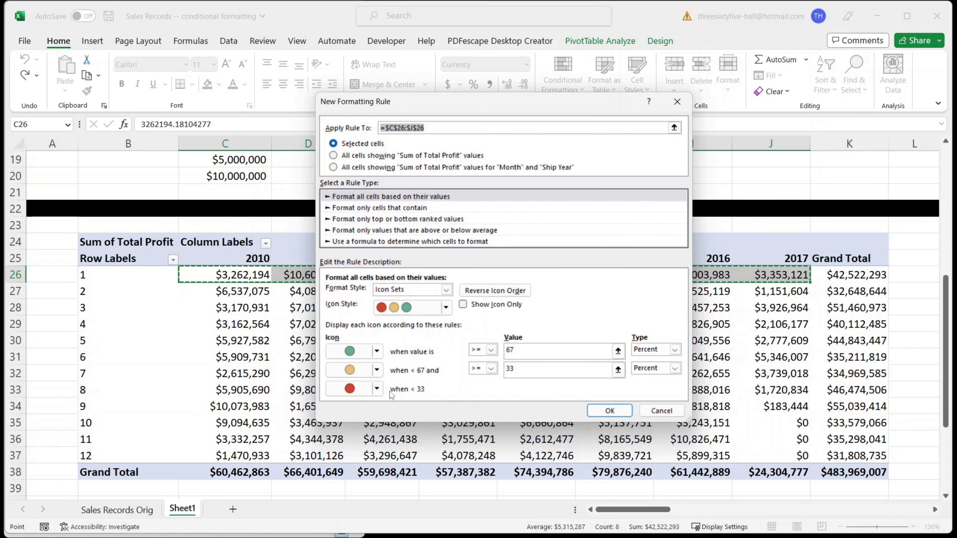
Step: Set the value type of both the green and yellow icon thresholds to Number
click(675, 350)
click(648, 361)
click(675, 369)
click(648, 379)
click(359, 357)
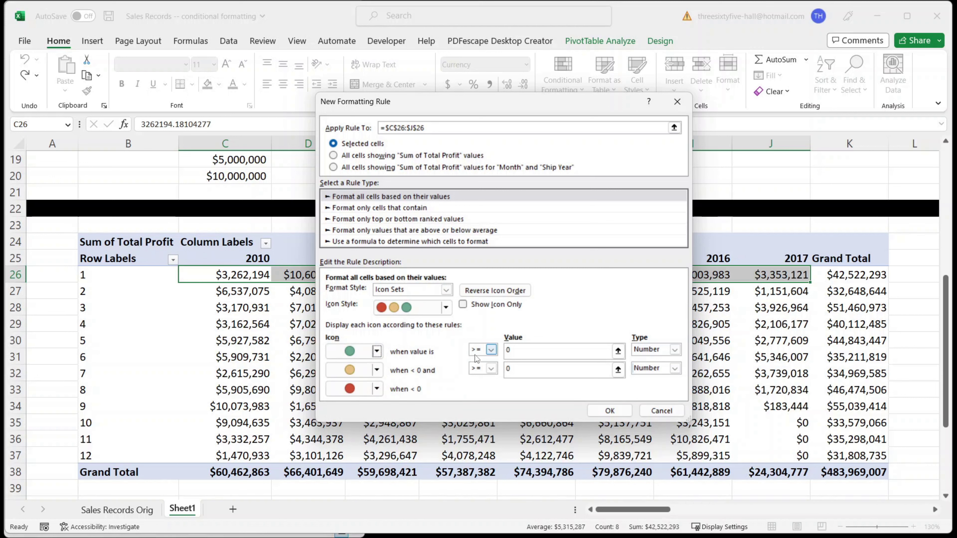
Step: Set the green icon's minimum to 7000000 and the yellow icon's minimum to 4000000
click(547, 351)
text(700)
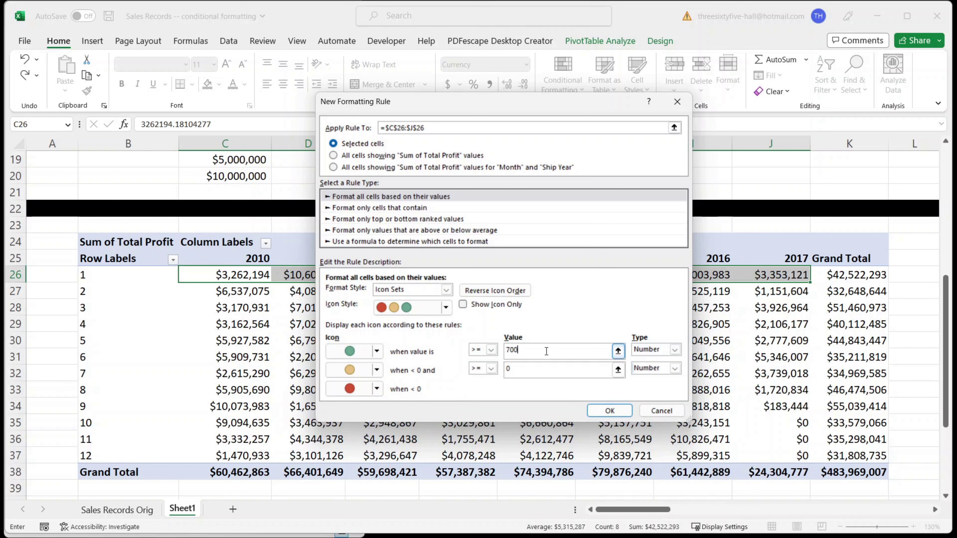
text(0000)
click(545, 370)
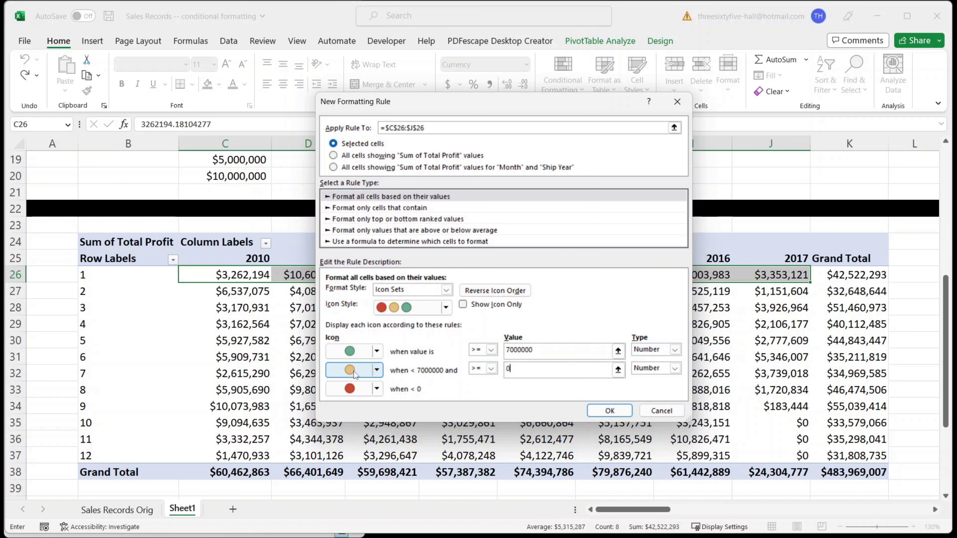
key(BackSpace)
text(4000000)
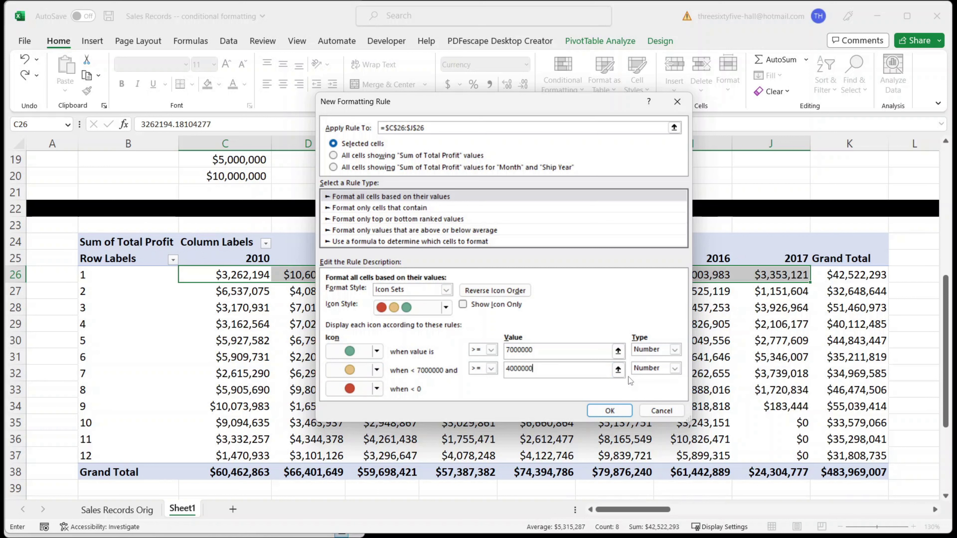
Step: Apply the custom icon set rule to the month 1 profits and widen the 2011 column slightly so its values fit
click(529, 347)
click(615, 410)
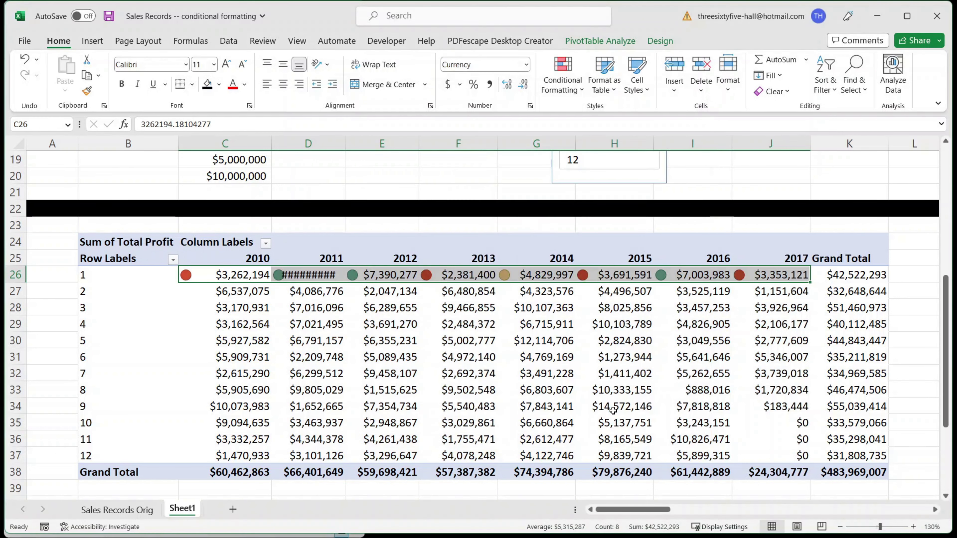
click(551, 392)
drag(345, 145, 351, 144)
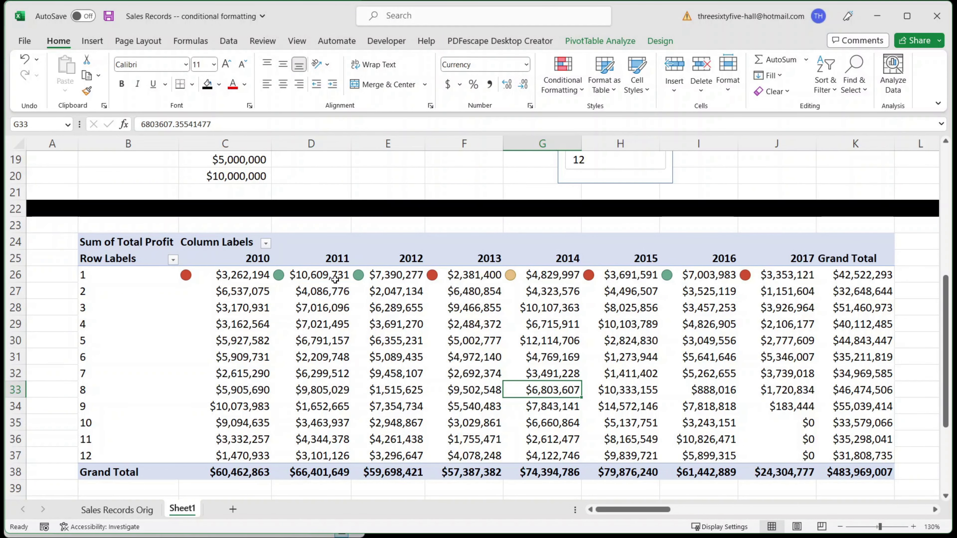
Step: Examine the icons on the month 1 profits across the years against the 7000000 and 4000000 thresholds
mouse_move(336, 280)
mouse_move(421, 327)
click(536, 279)
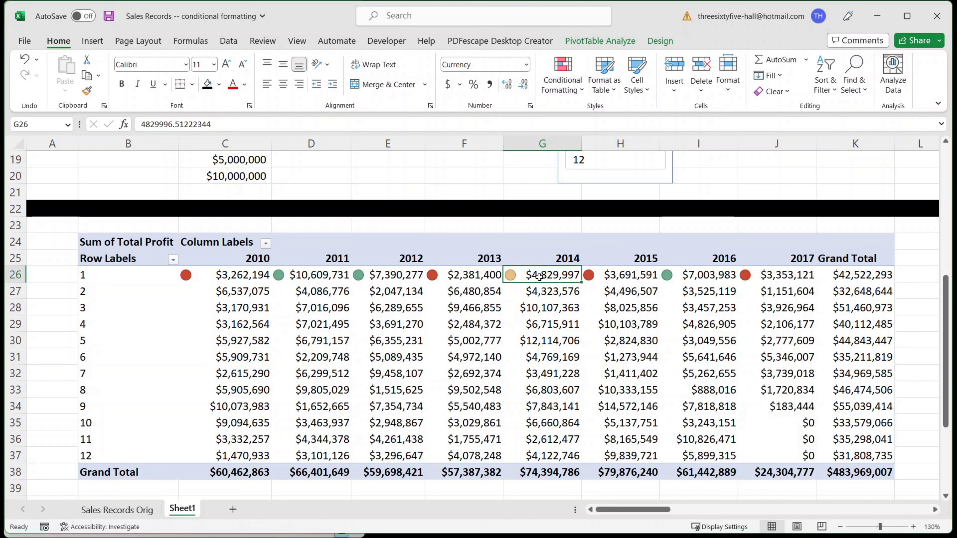
mouse_move(566, 341)
click(629, 277)
click(788, 278)
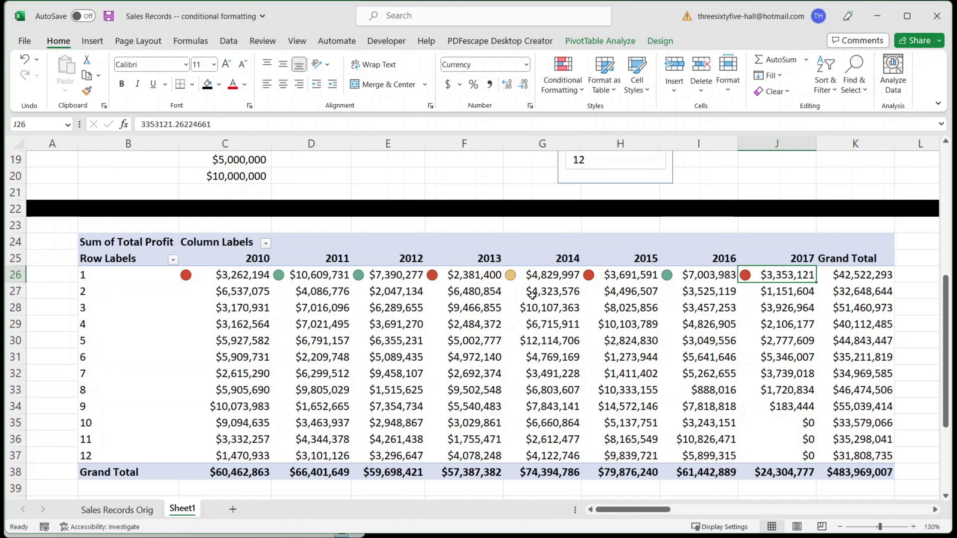
click(469, 283)
Step: Narrow the 2010 column of the lower pivot table so its icon sits closer to the profit value
click(252, 283)
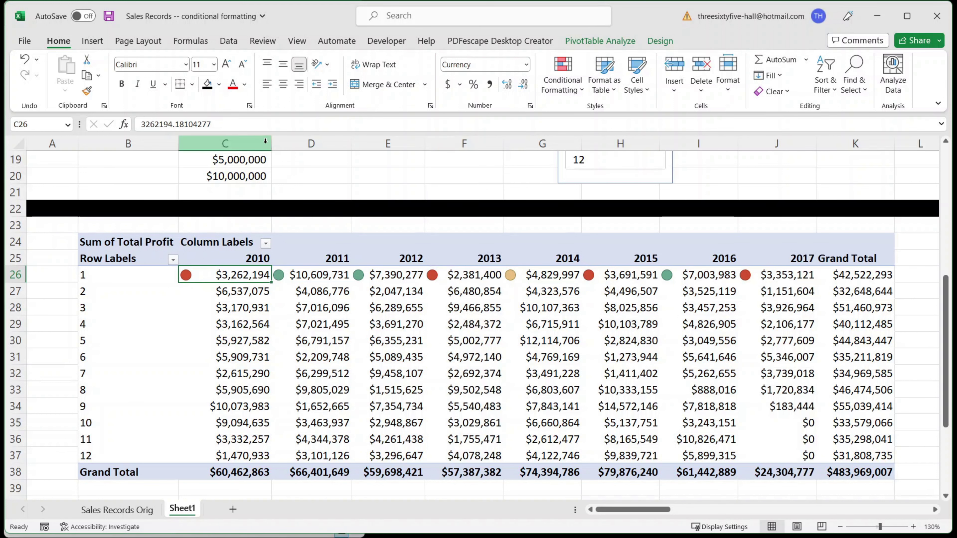
drag(271, 144, 257, 139)
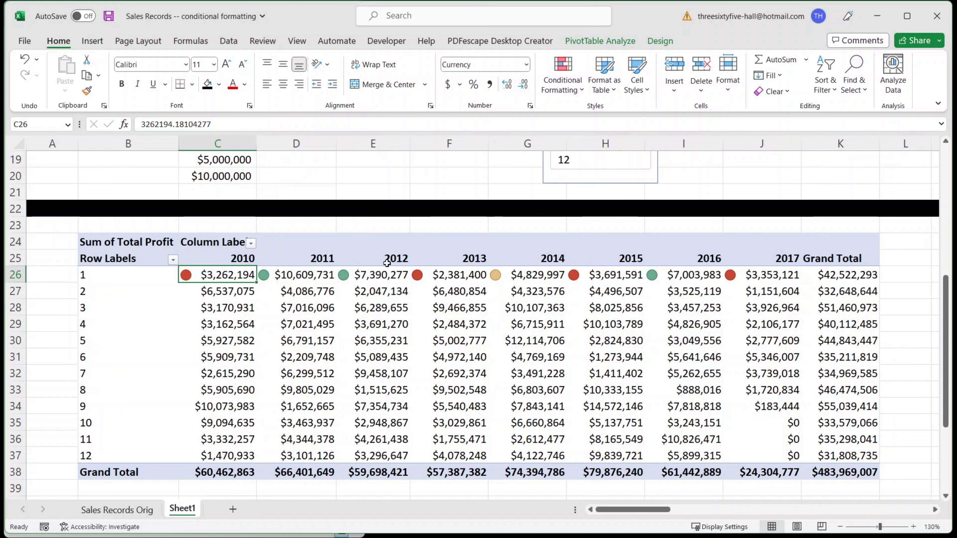
mouse_move(636, 360)
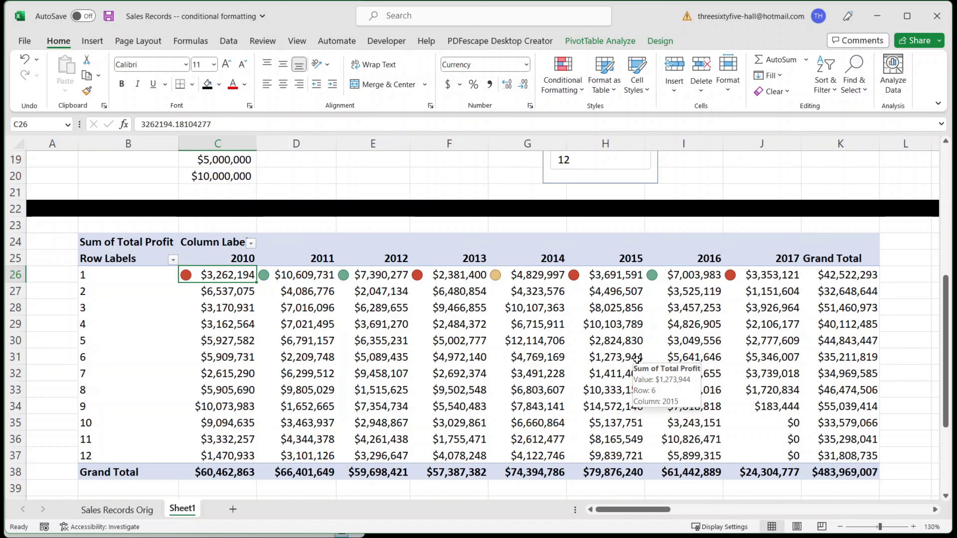